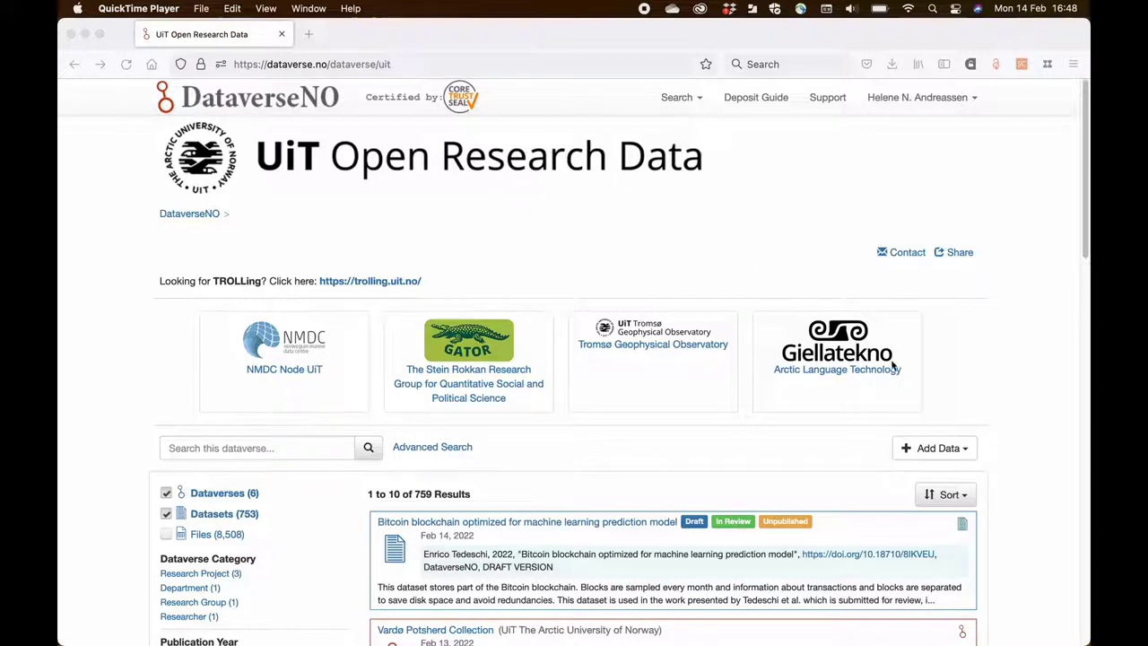
- Open the Add Data menu on the UiT Open Research Data collection page
{"action": "left_click", "coordinate": [965, 451]}
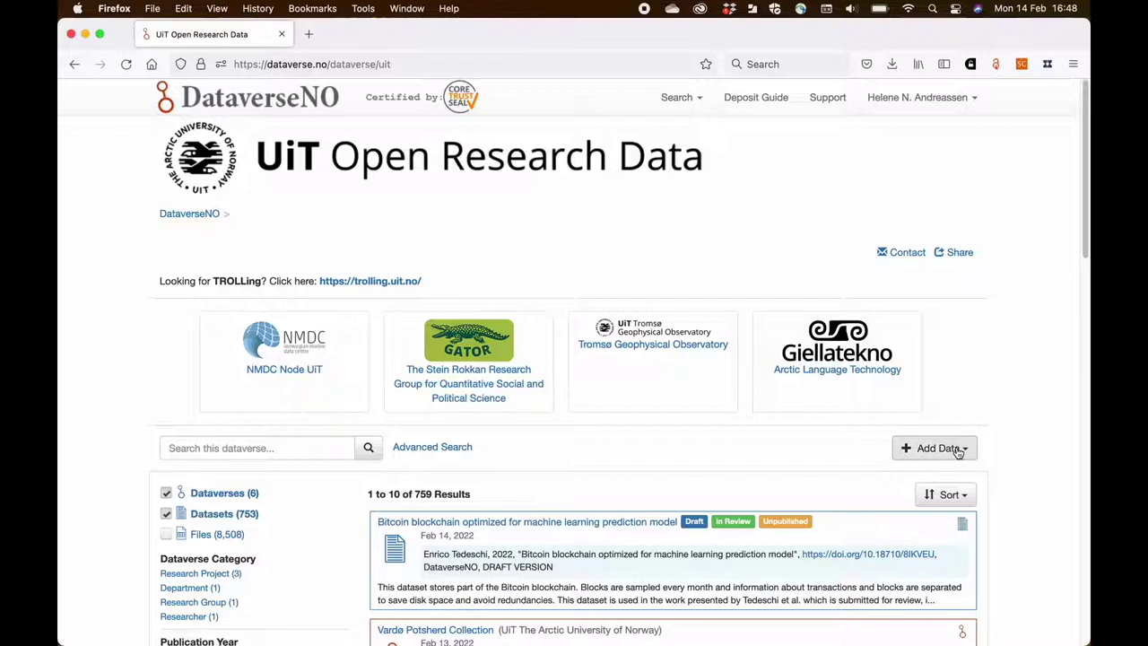
{"action": "left_click", "coordinate": [958, 451]}
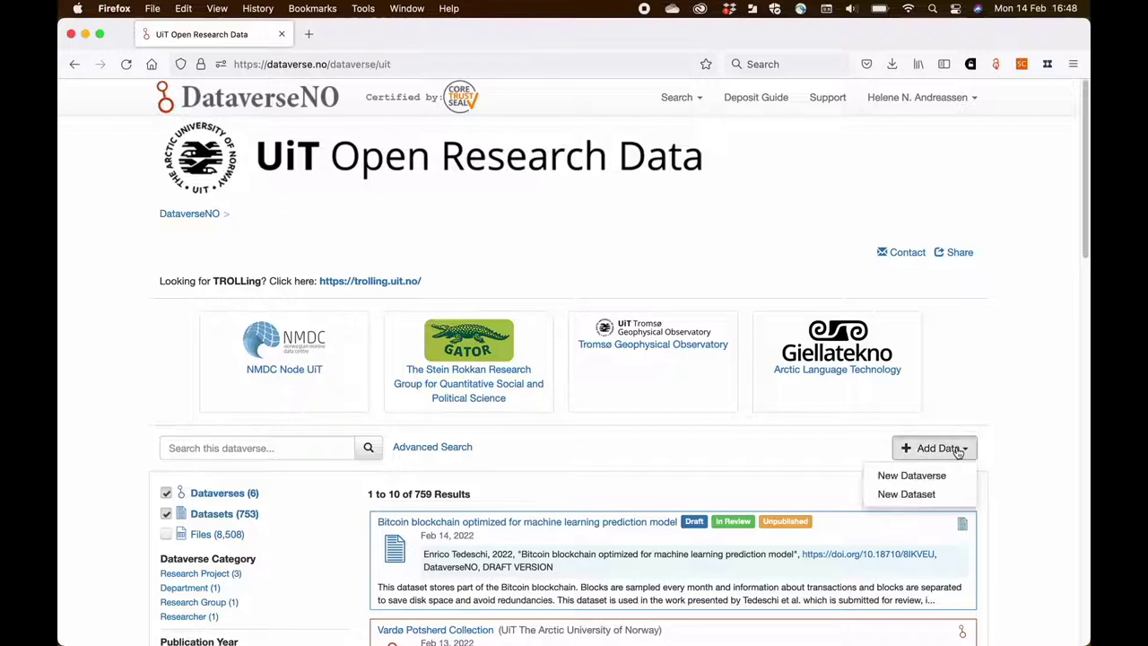
- Start a new dataset titled 'Replication Data for: Scrutinising gender differences in language use in the TV show Eurovision'
{"action": "left_click", "coordinate": [911, 495]}
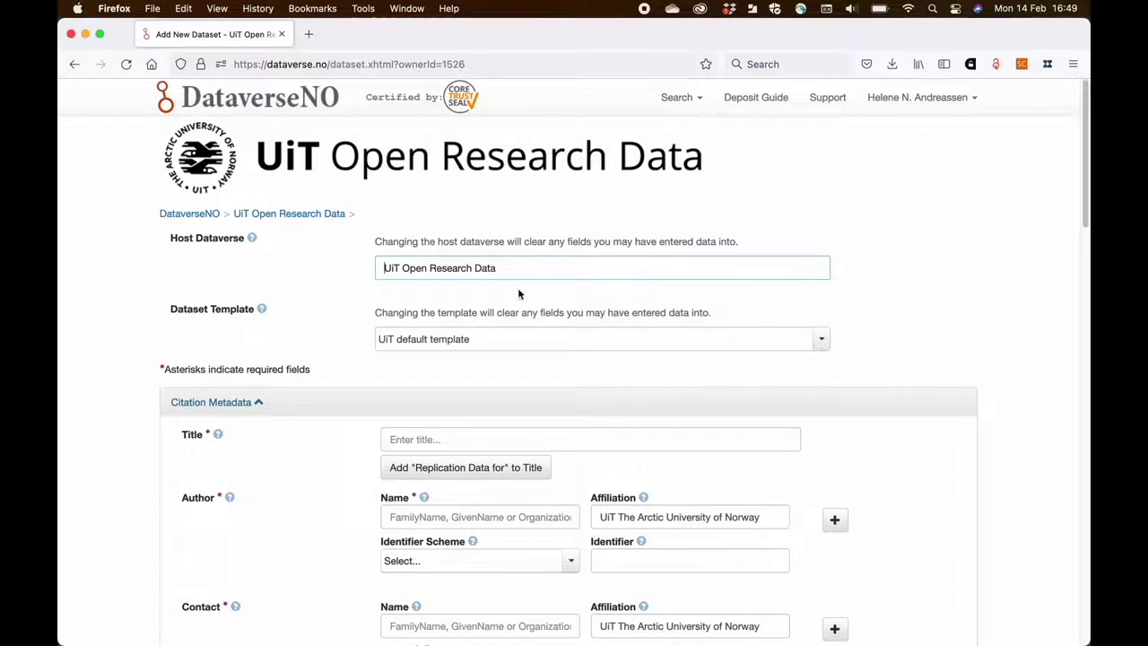
{"action": "scroll", "coordinate": [516, 315], "scroll_direction": "down", "scroll_amount": 3}
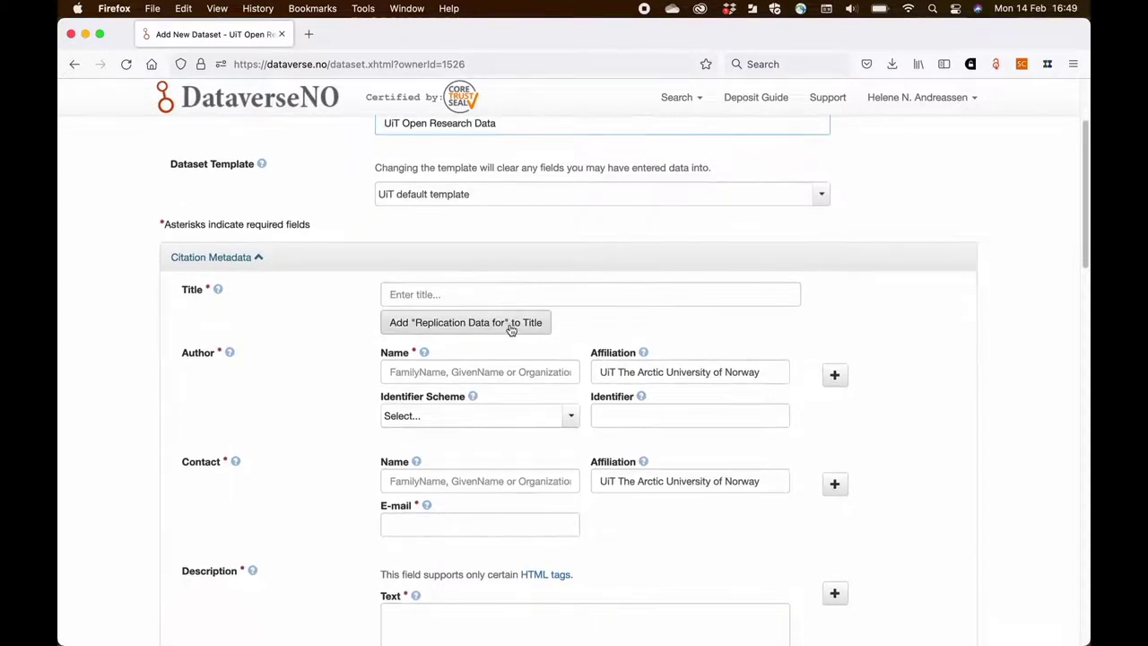
{"action": "left_click", "coordinate": [511, 324]}
{"action": "left_click", "coordinate": [505, 295]}
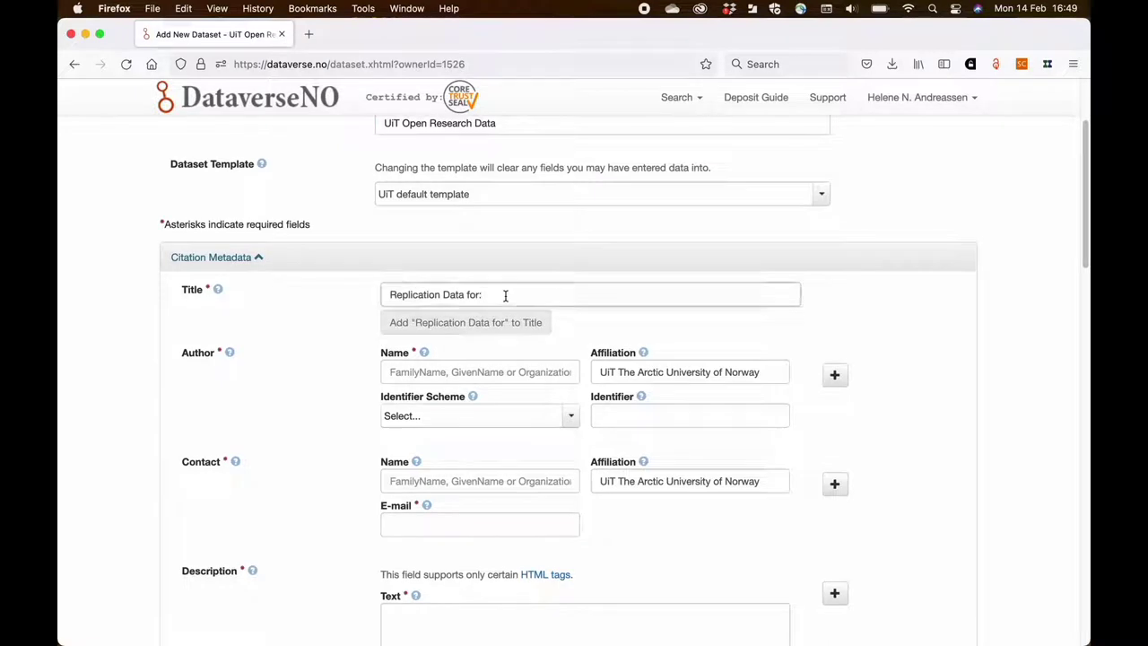
{"action": "left_click", "coordinate": [505, 295]}
{"action": "type", "text": "Scr"}
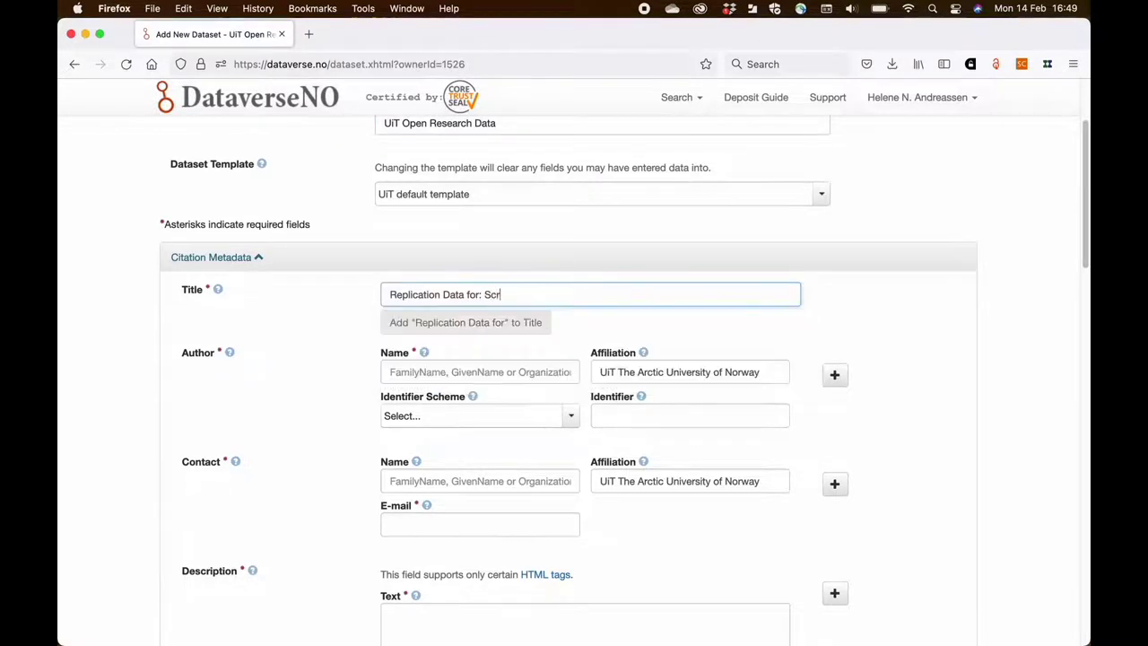
{"action": "type", "text": "utinising gender differences i"}
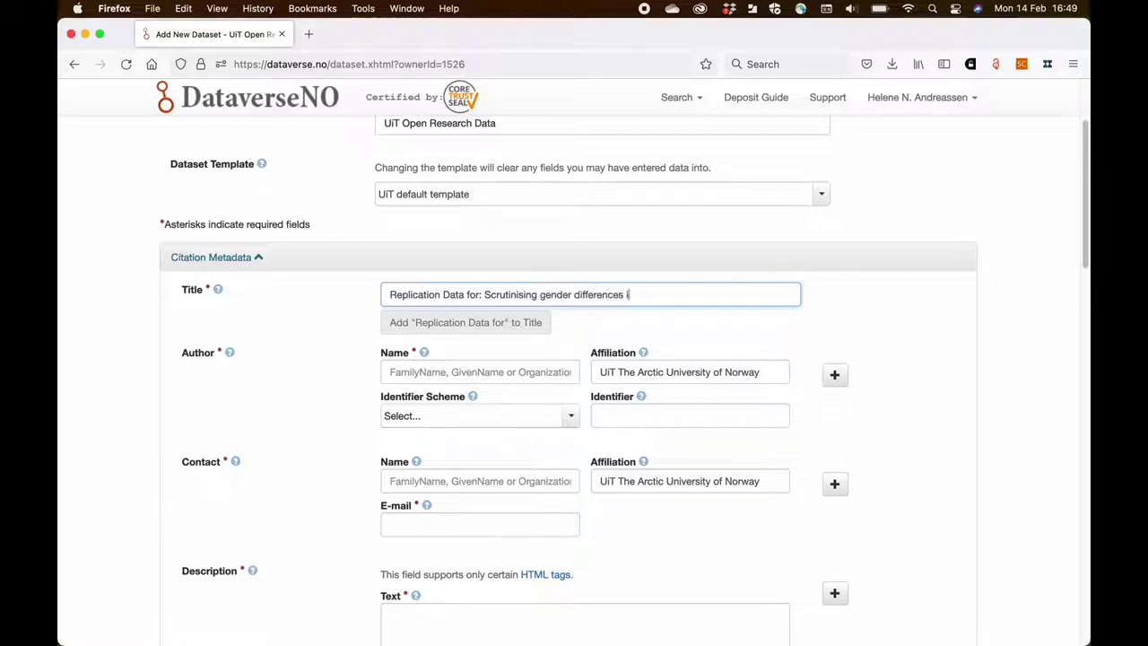
{"action": "type", "text": "n language use in the TV "}
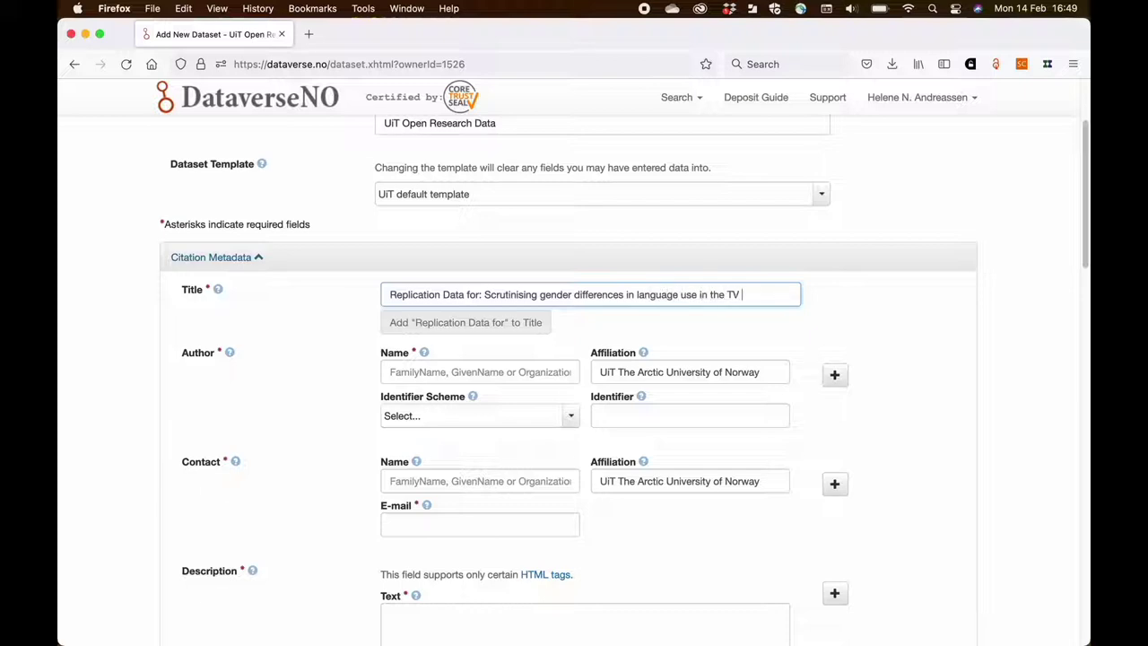
{"action": "type", "text": "show Eurovision"}
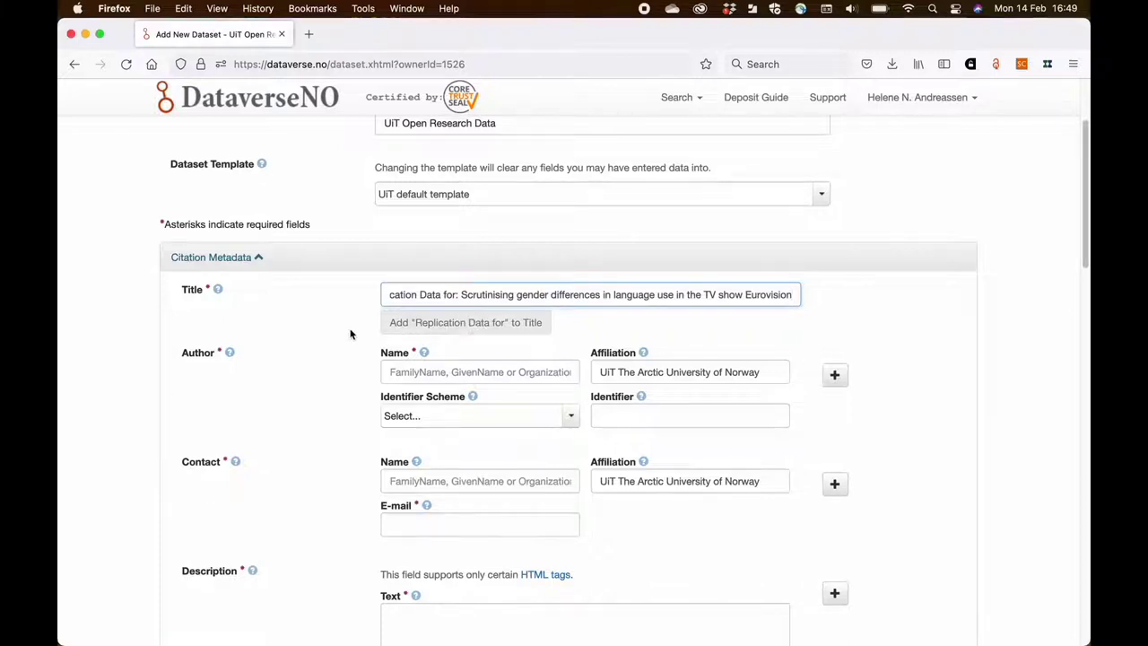
- Enter the author's name, the contact person's name and the contact's e-mail address
{"action": "left_click", "coordinate": [339, 326]}
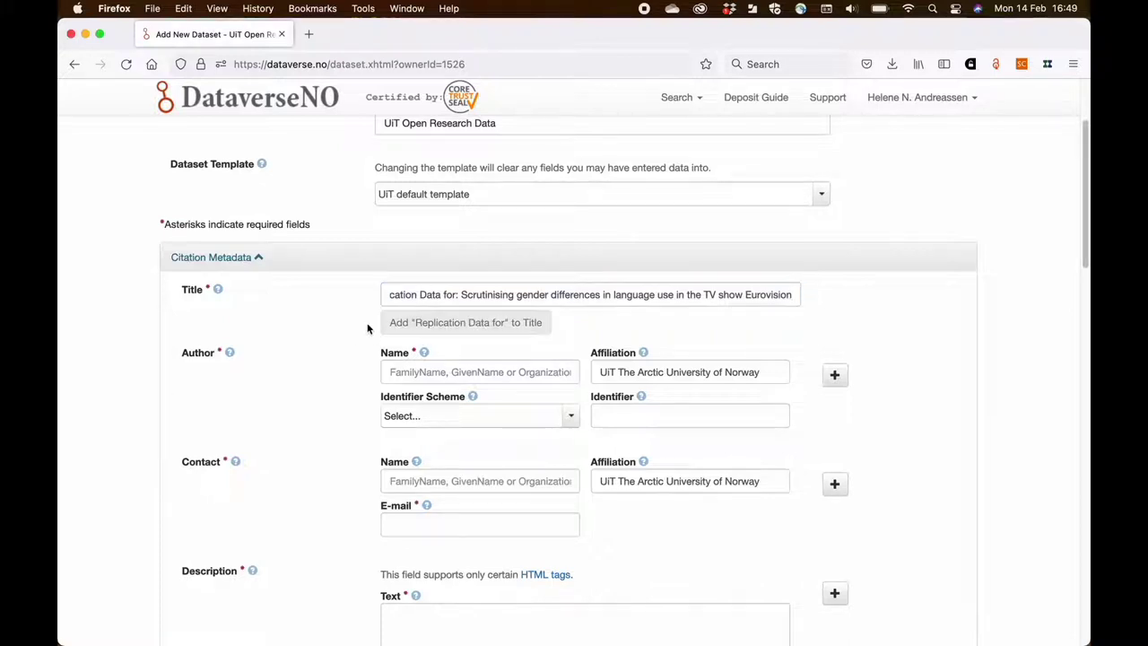
{"action": "left_click", "coordinate": [397, 371]}
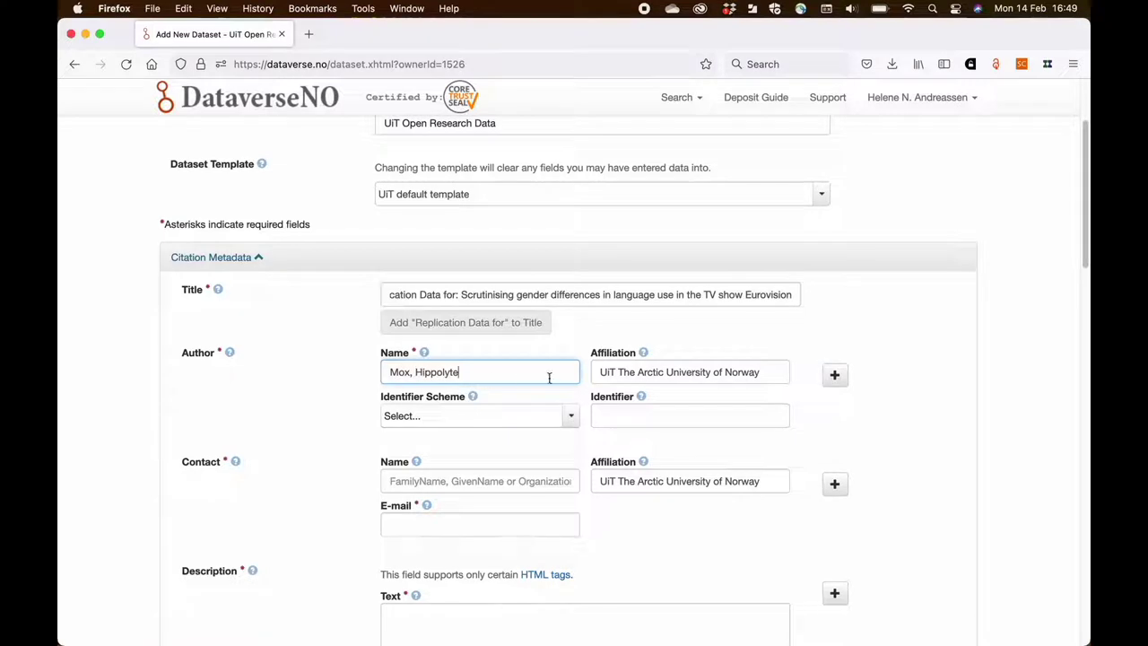
{"action": "scroll", "coordinate": [341, 429], "scroll_direction": "down", "scroll_amount": 2}
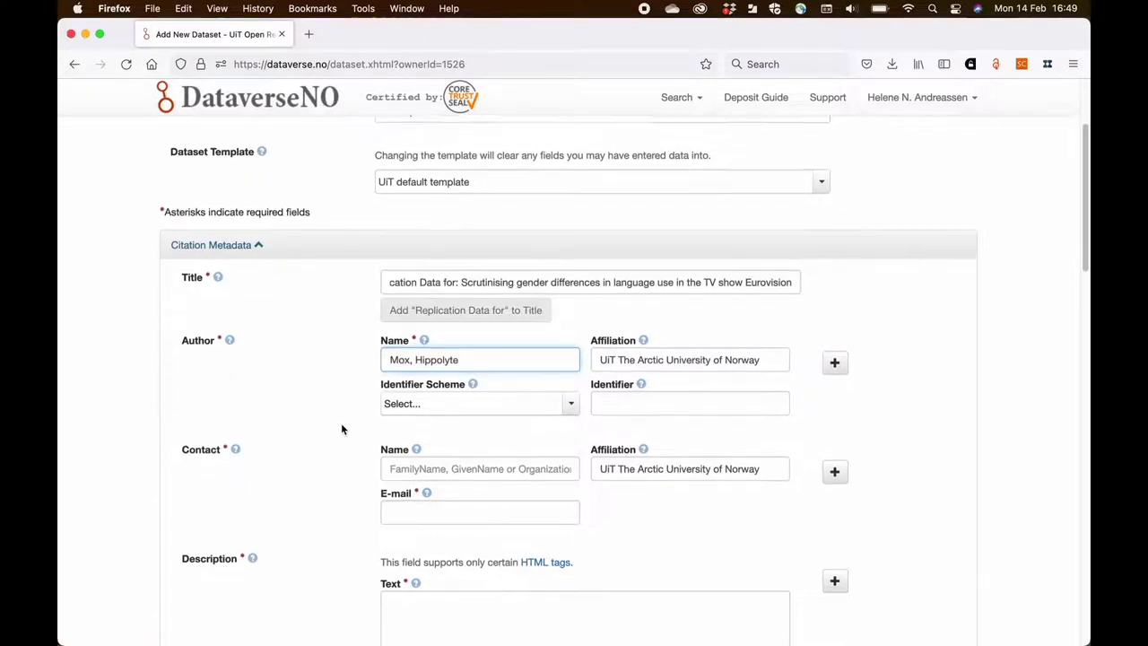
{"action": "left_click", "coordinate": [403, 403]}
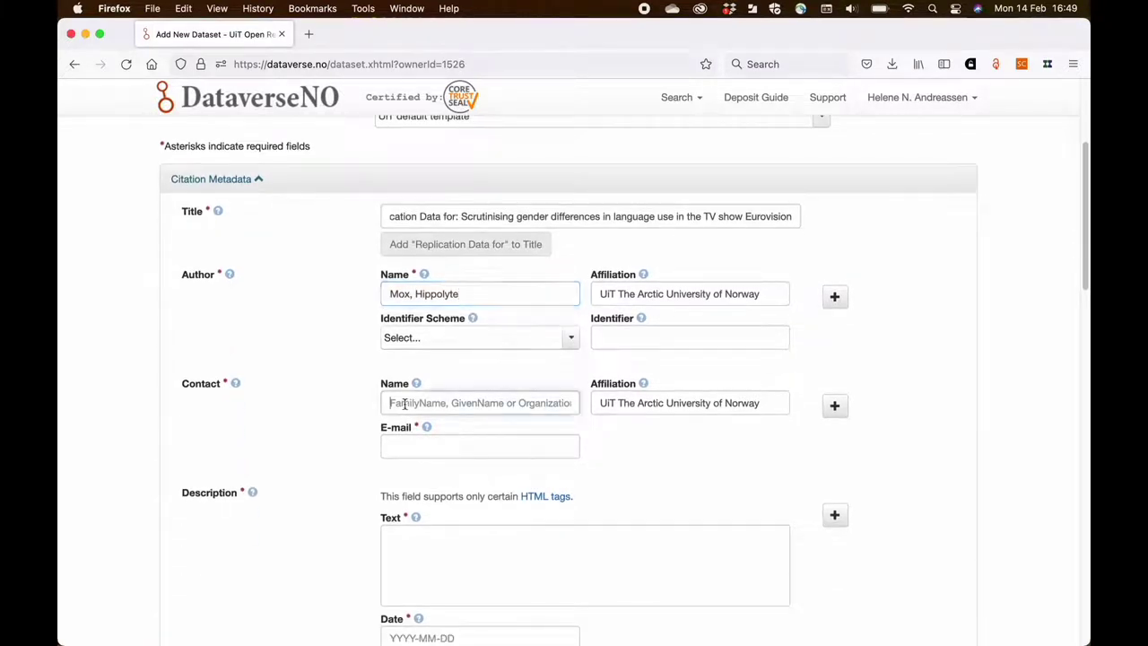
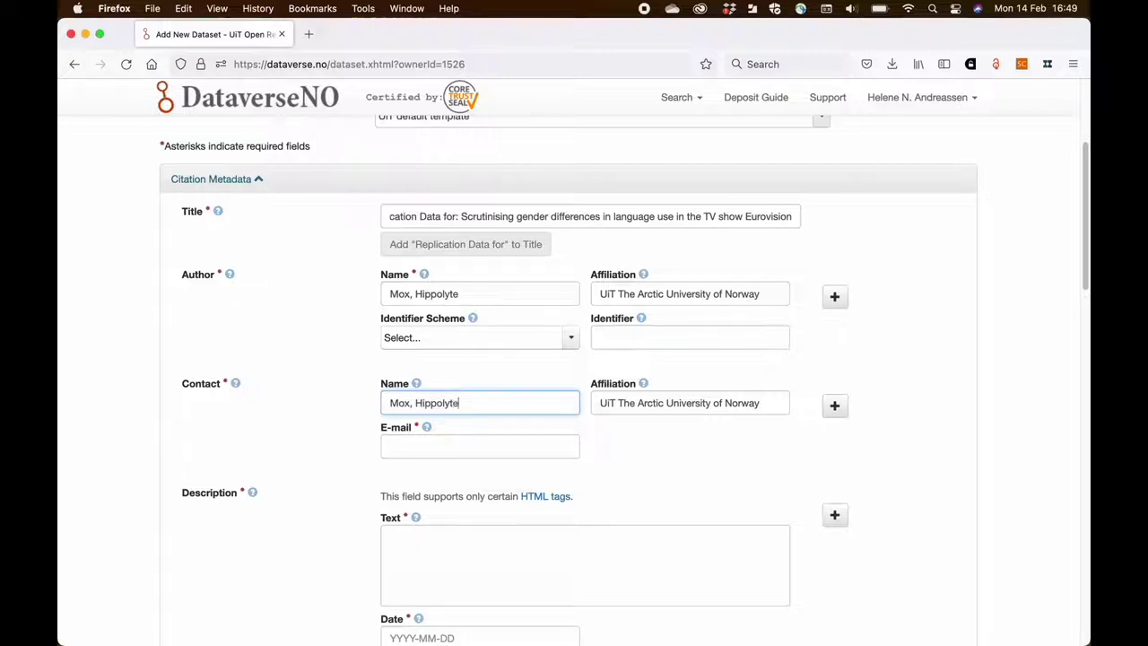
{"action": "left_click", "coordinate": [407, 445]}
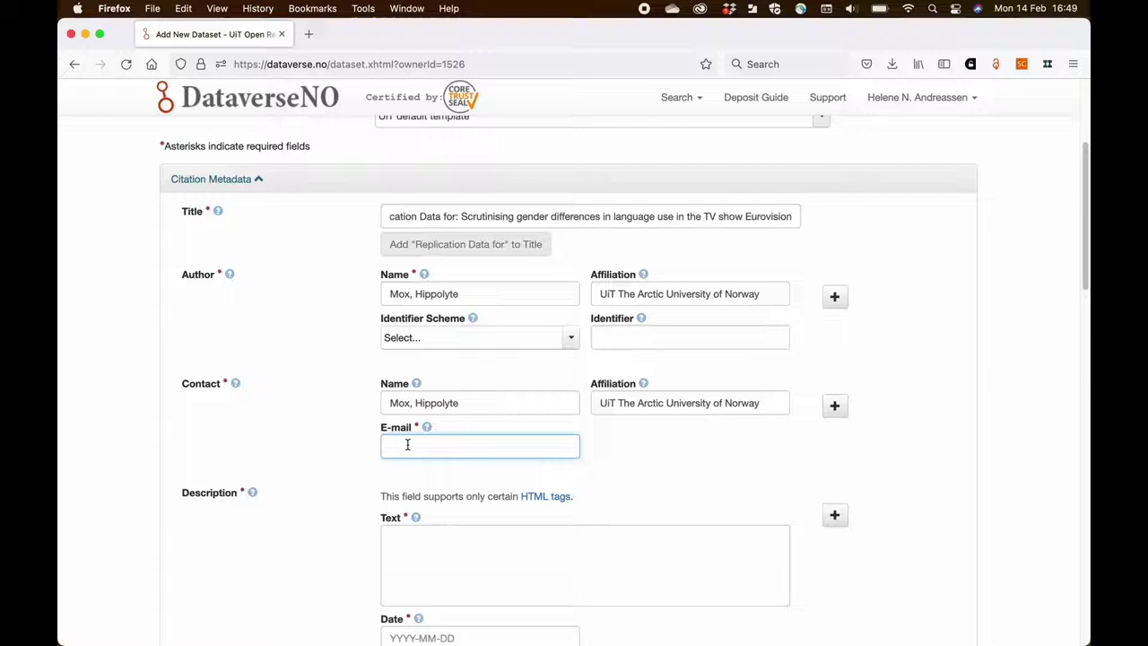
{"action": "left_click", "coordinate": [306, 441]}
- Set the description text to 'Fill in later' with date 2022-02-14
{"action": "scroll", "coordinate": [306, 441], "scroll_direction": "down", "scroll_amount": 2}
{"action": "left_click", "coordinate": [416, 460]}
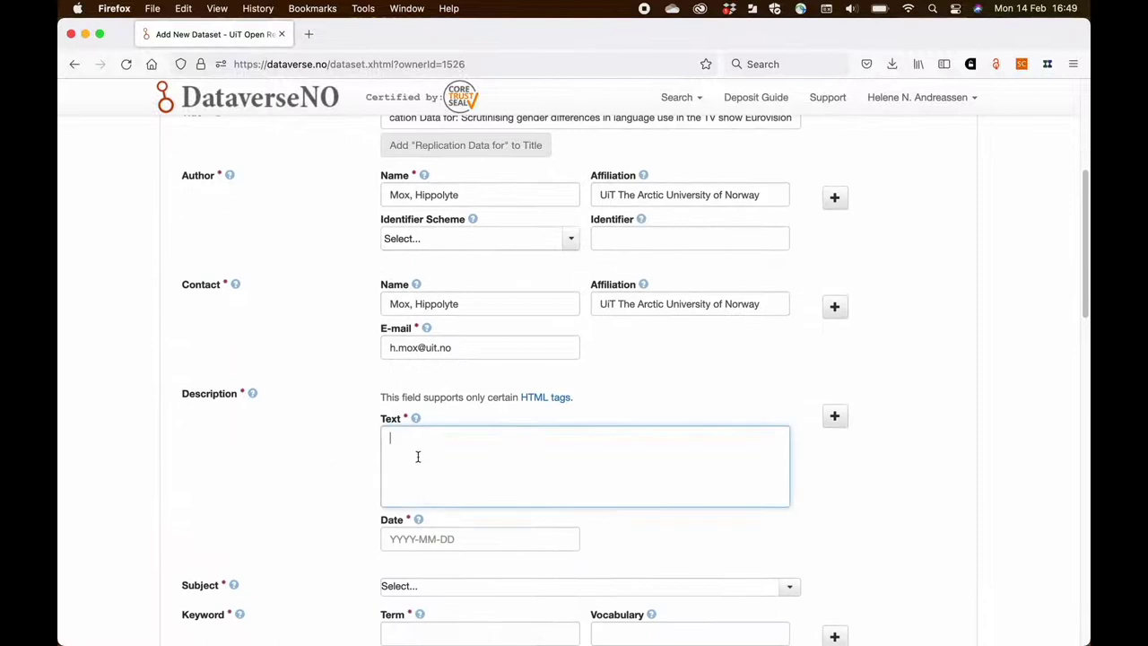
{"action": "type", "text": "Fill in later"}
{"action": "scroll", "coordinate": [351, 457], "scroll_direction": "down", "scroll_amount": 1}
{"action": "left_click", "coordinate": [410, 498]}
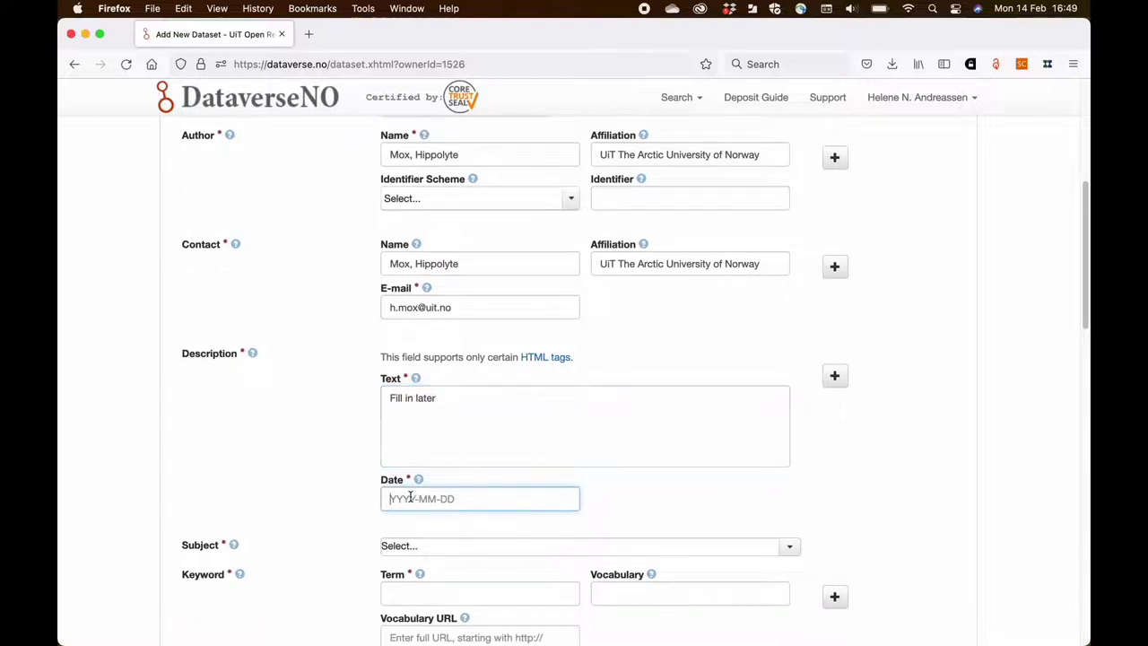
{"action": "type", "text": "2022-02-"}
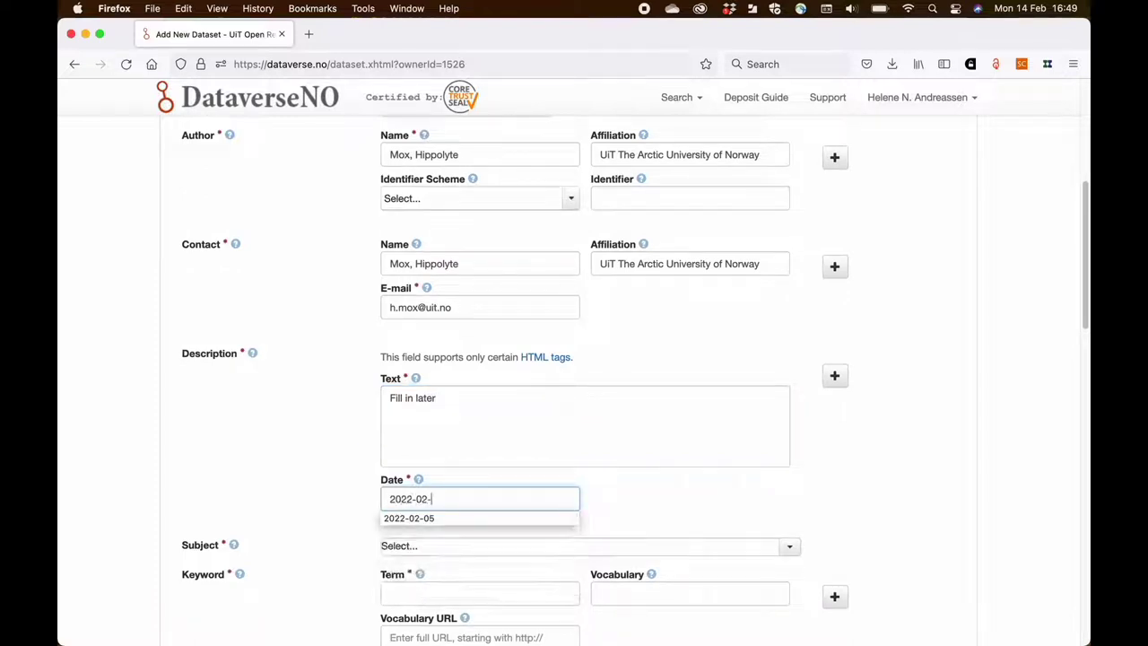
{"action": "type", "text": "14"}
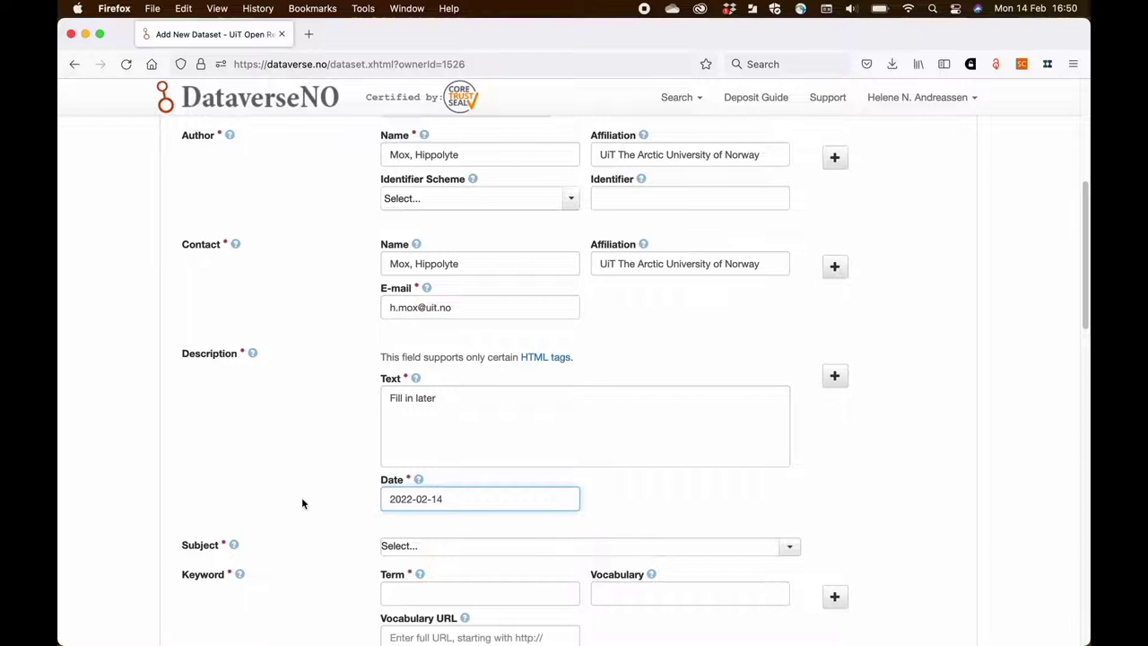
{"action": "scroll", "coordinate": [303, 503], "scroll_direction": "down", "scroll_amount": 3}
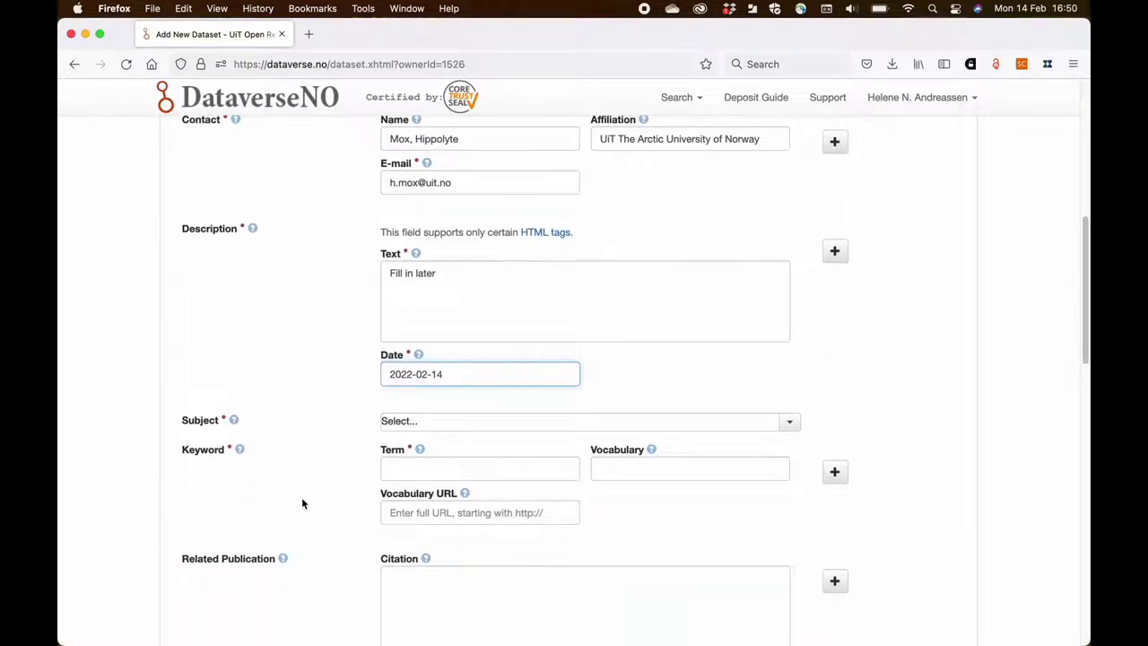
{"action": "scroll", "coordinate": [302, 503], "scroll_direction": "down", "scroll_amount": 1}
- Set the dataset subject to Arts and Humanities
{"action": "mouse_move", "coordinate": [264, 395]}
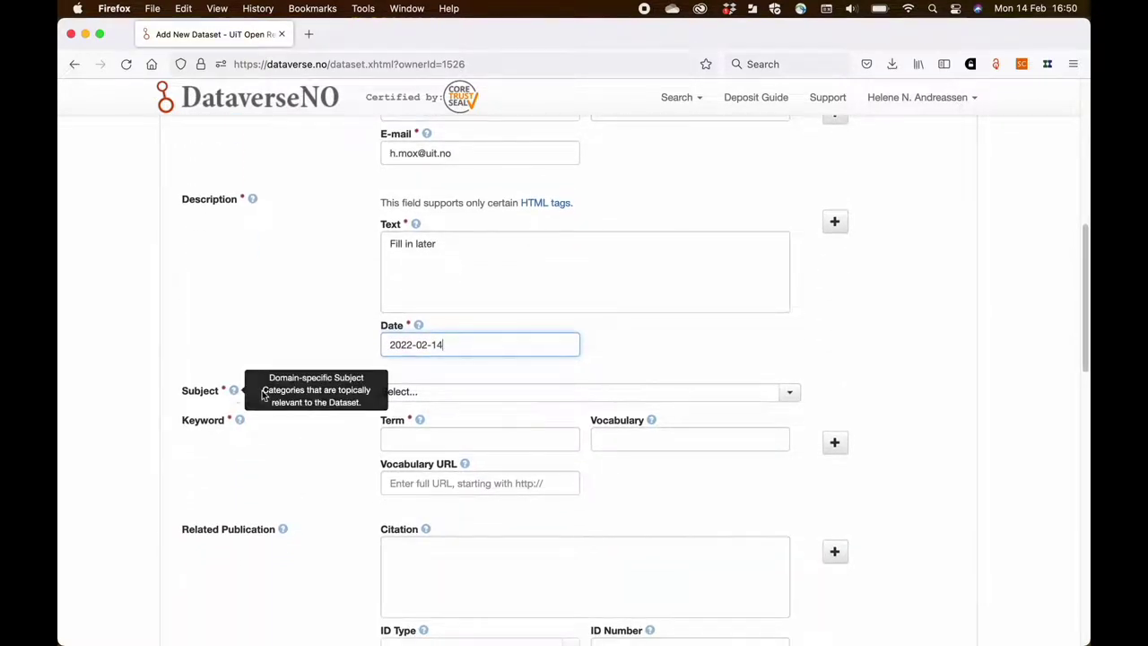
{"action": "left_click", "coordinate": [399, 393]}
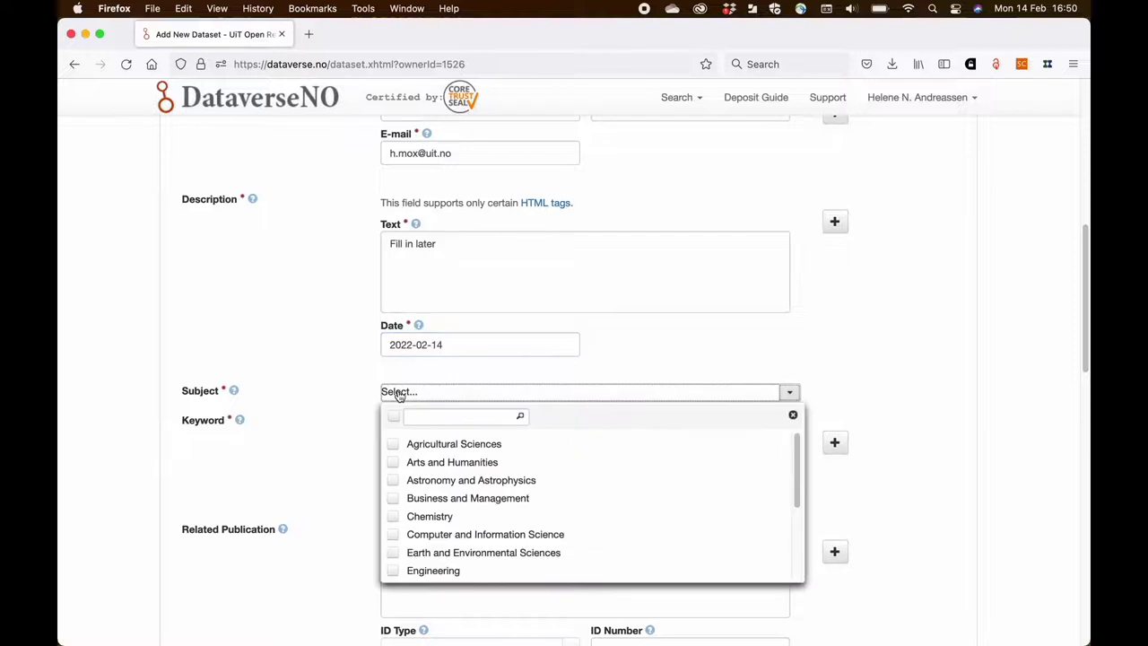
{"action": "left_click", "coordinate": [394, 463]}
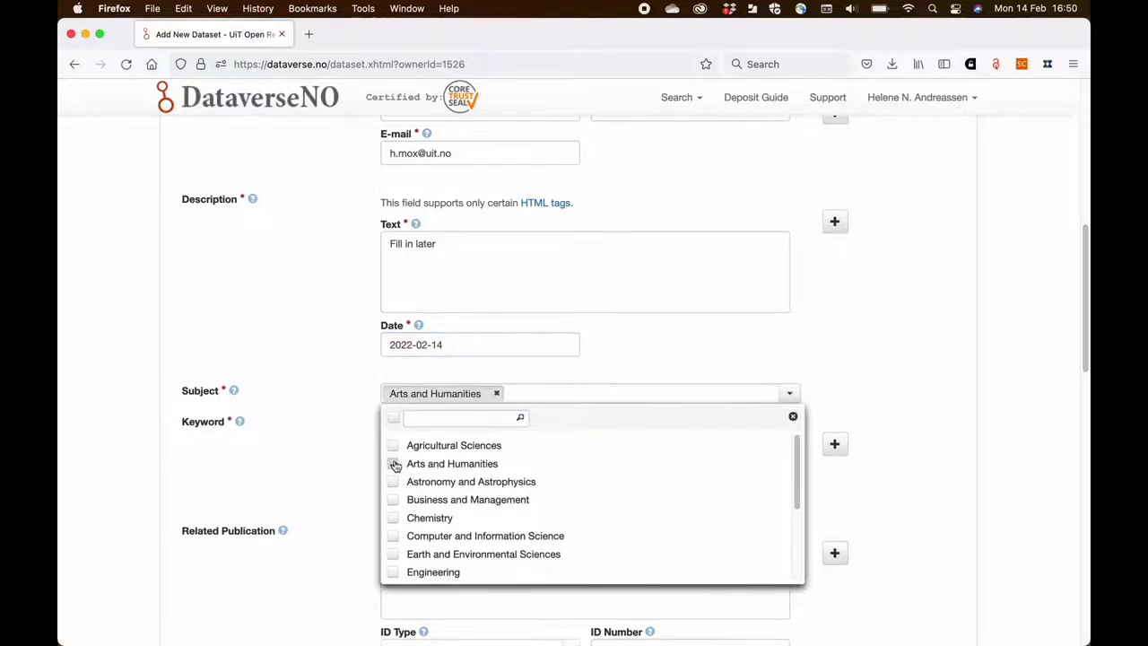
{"action": "left_click", "coordinate": [348, 458]}
{"action": "scroll", "coordinate": [349, 459], "scroll_direction": "down", "scroll_amount": 1}
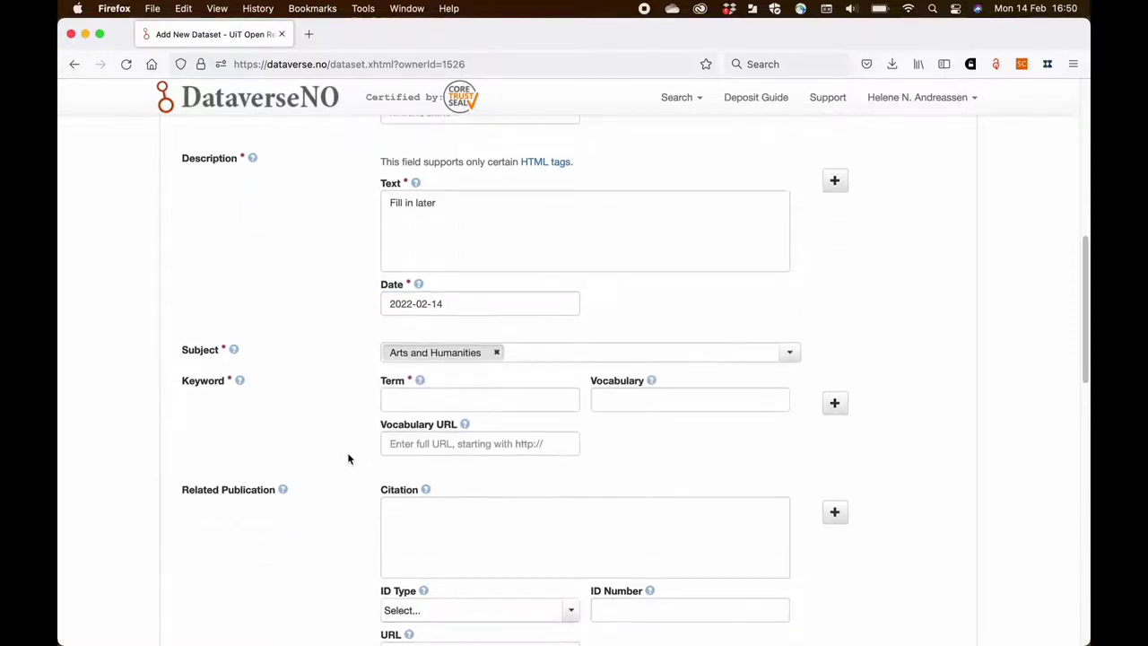
{"action": "scroll", "coordinate": [349, 459], "scroll_direction": "down", "scroll_amount": 1}
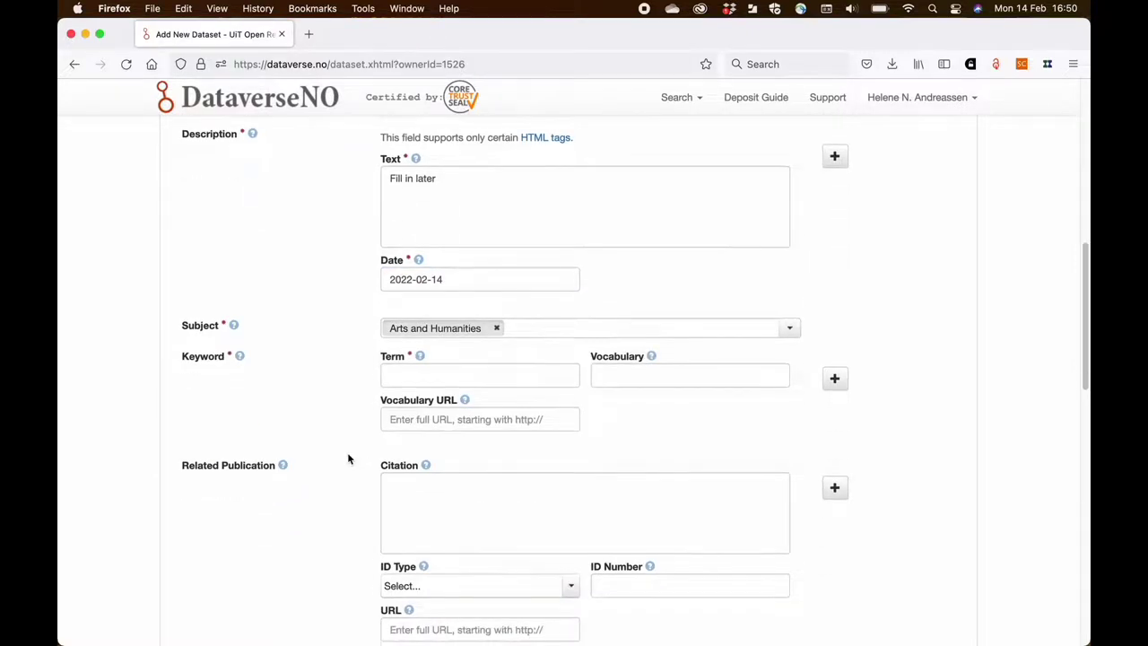
- Add the keywords gender, English and second language
{"action": "left_click", "coordinate": [401, 377]}
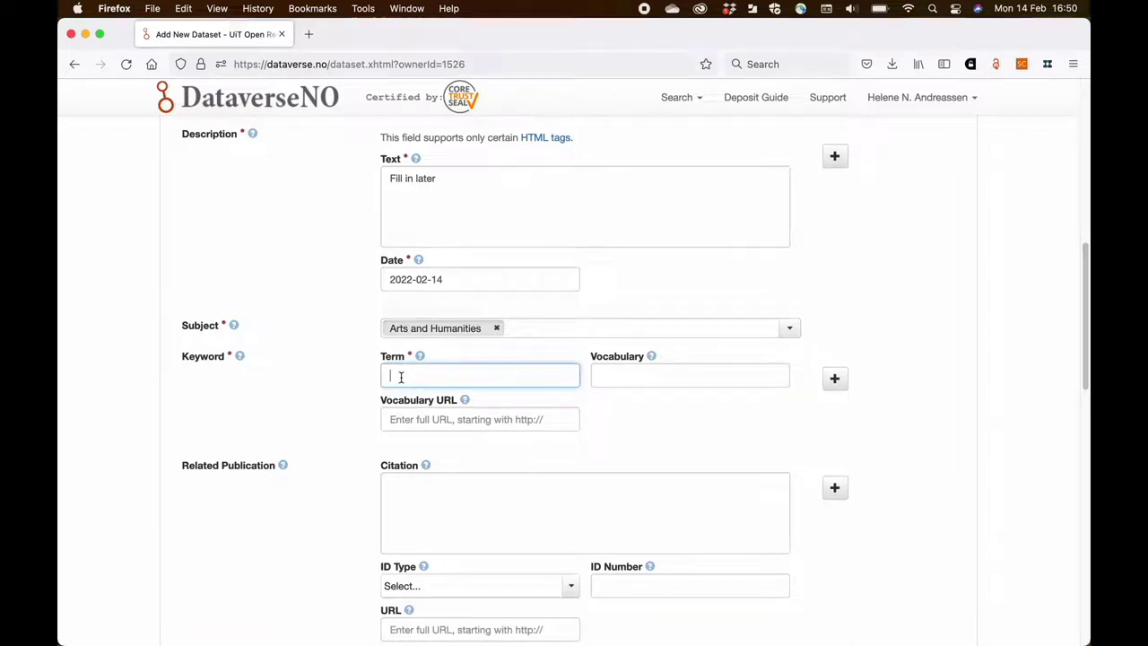
{"action": "type", "text": "gender"}
{"action": "left_click", "coordinate": [834, 379]}
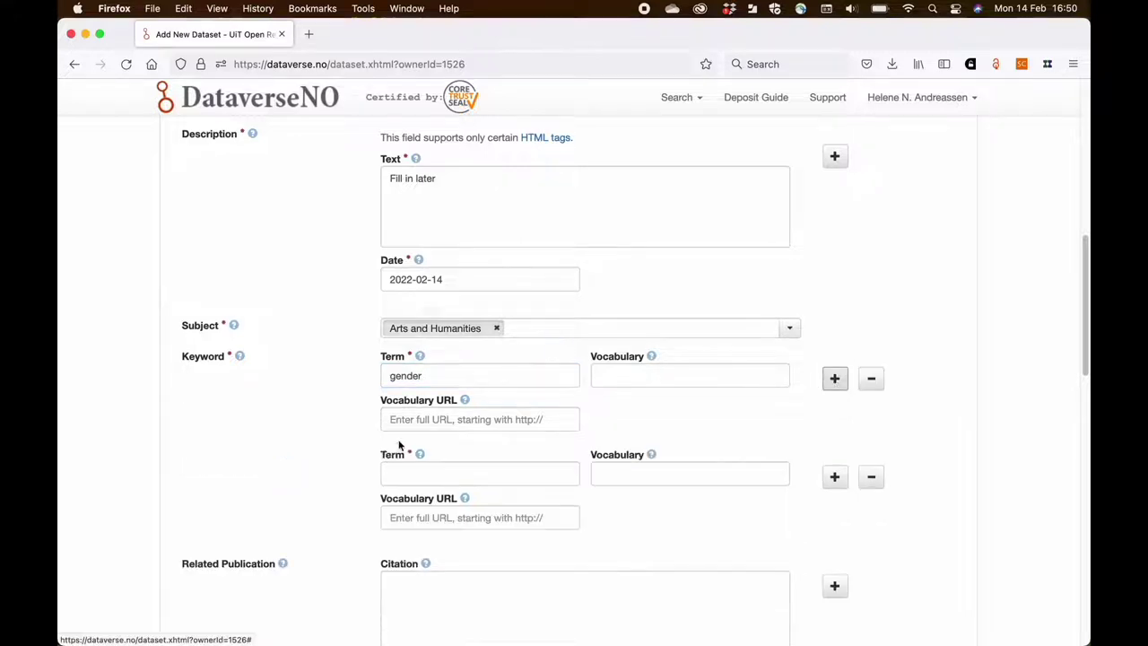
{"action": "left_click", "coordinate": [397, 466]}
{"action": "type", "text": "Englis"}
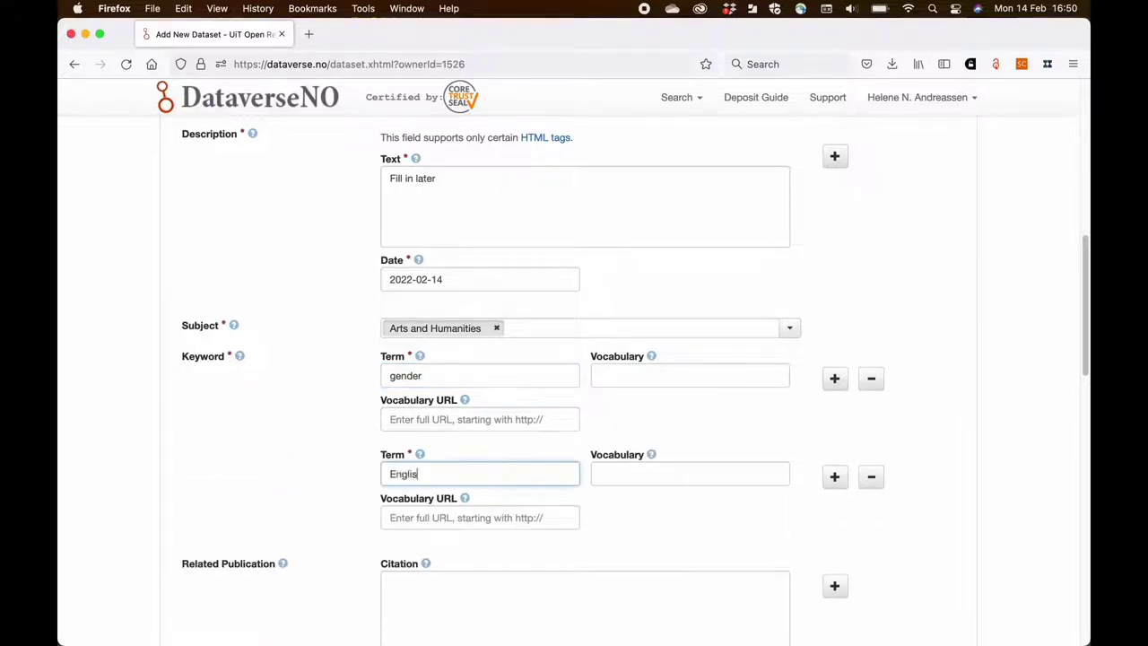
{"action": "type", "text": "h"}
{"action": "left_click", "coordinate": [834, 478]}
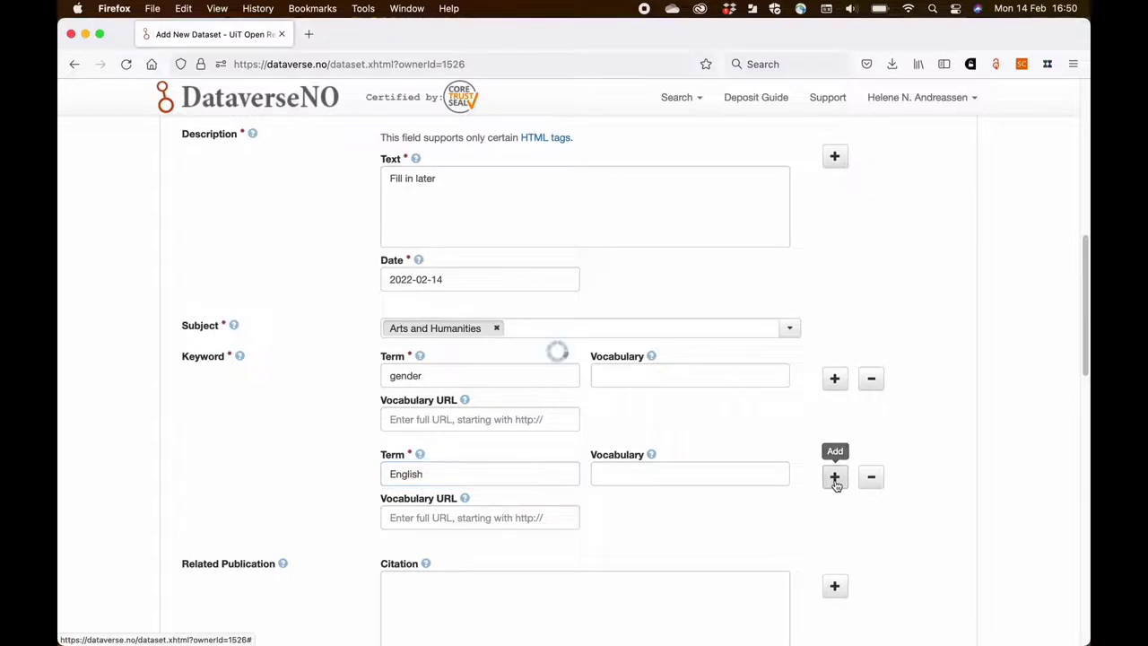
{"action": "scroll", "coordinate": [561, 512], "scroll_direction": "down", "scroll_amount": 2}
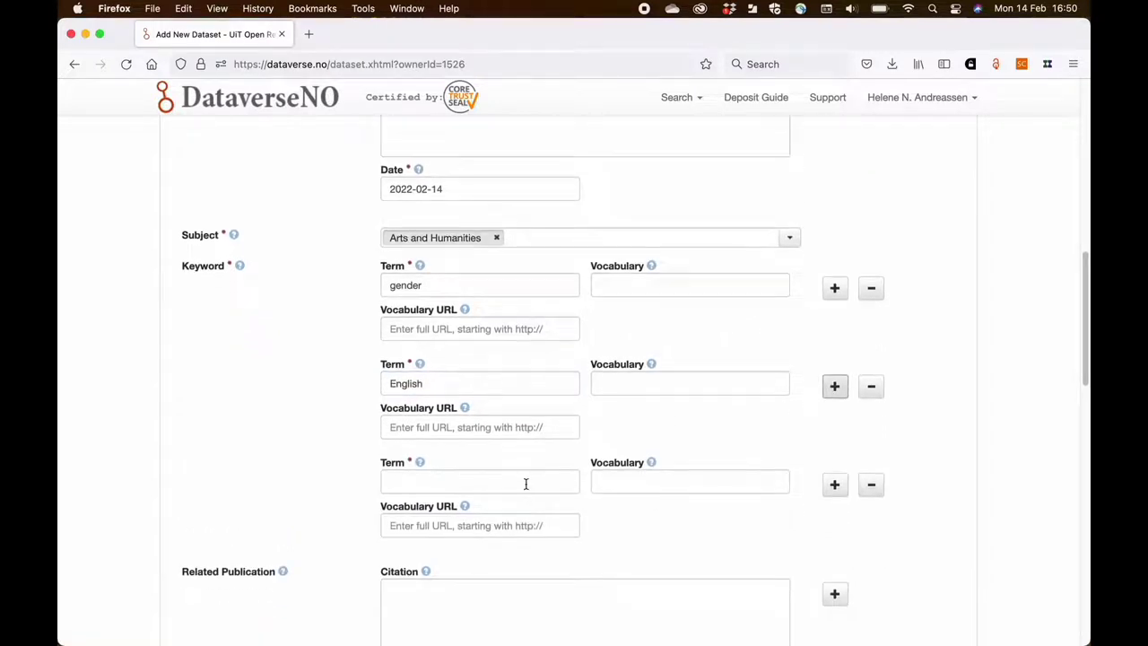
{"action": "left_click", "coordinate": [526, 485]}
{"action": "type", "text": "second"}
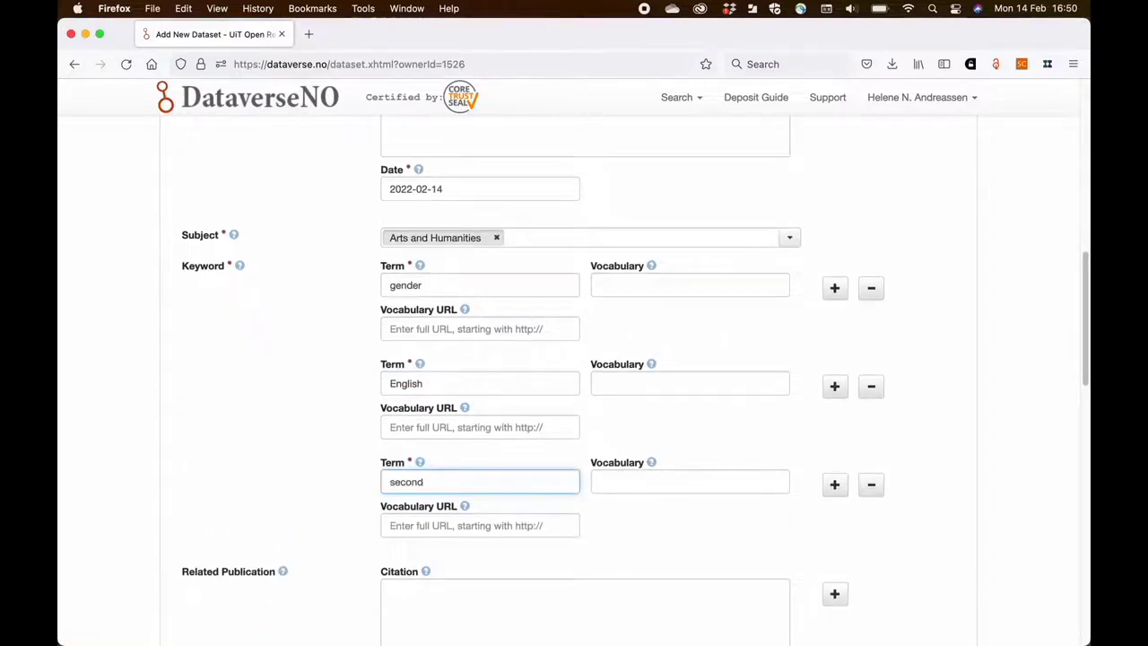
{"action": "type", "text": " language"}
- Add keyword rows for prosody and Eurovision
{"action": "left_click", "coordinate": [835, 484]}
{"action": "scroll", "coordinate": [676, 533], "scroll_direction": "down", "scroll_amount": 2}
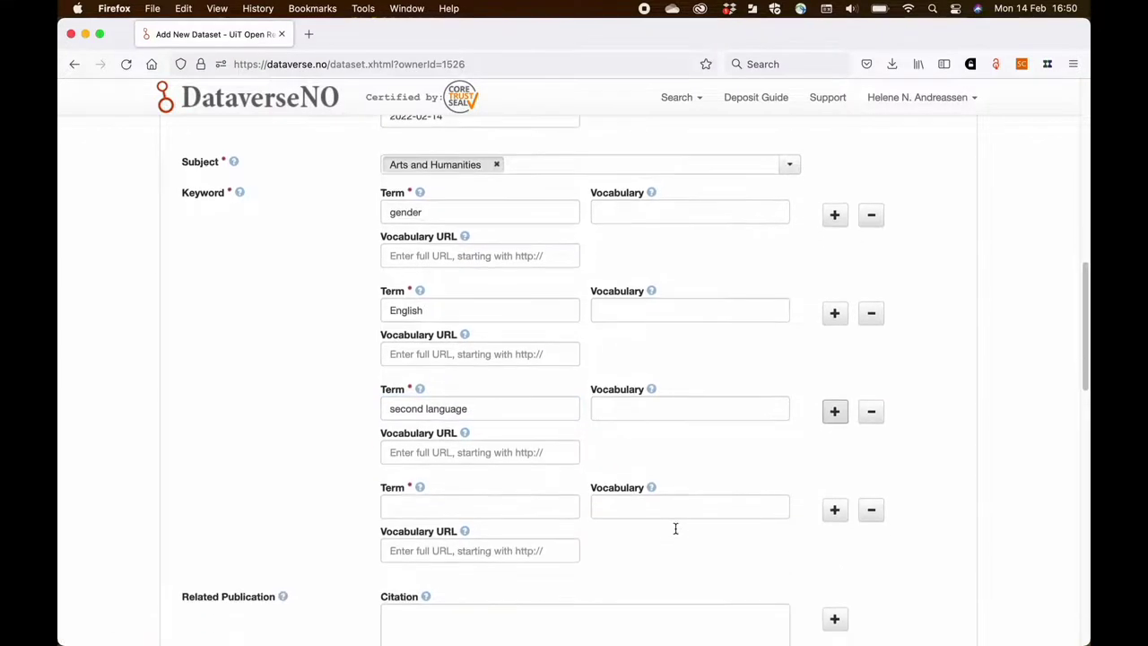
{"action": "left_click", "coordinate": [545, 497]}
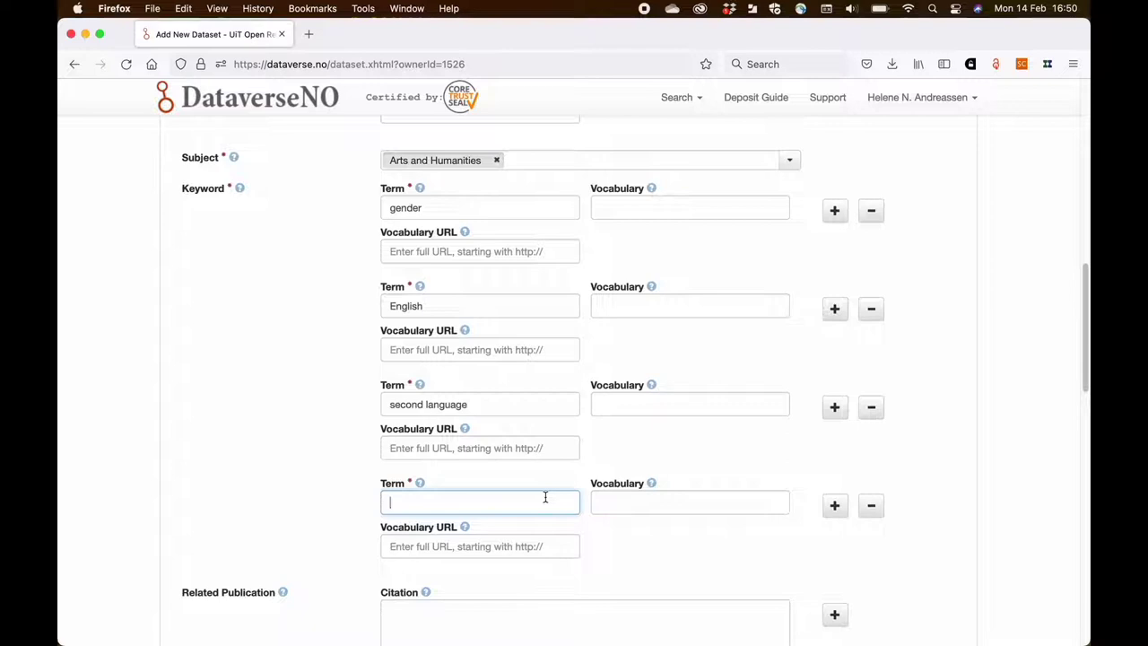
{"action": "type", "text": "prosody"}
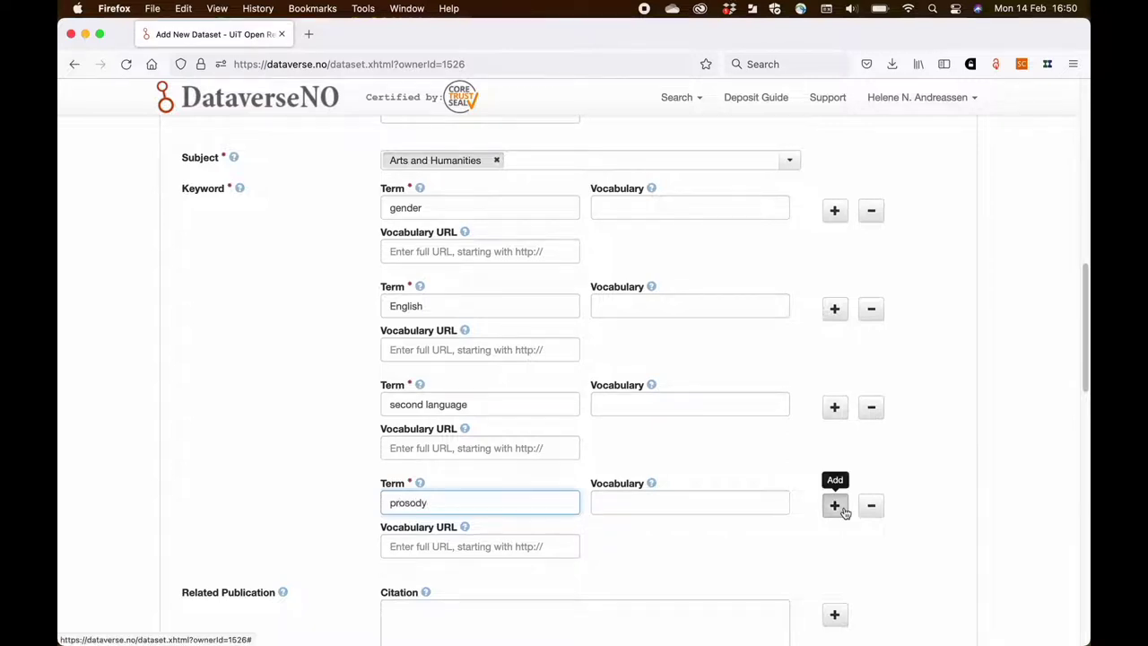
{"action": "left_click", "coordinate": [835, 506]}
{"action": "scroll", "coordinate": [613, 538], "scroll_direction": "down", "scroll_amount": 3}
{"action": "left_click", "coordinate": [541, 497]}
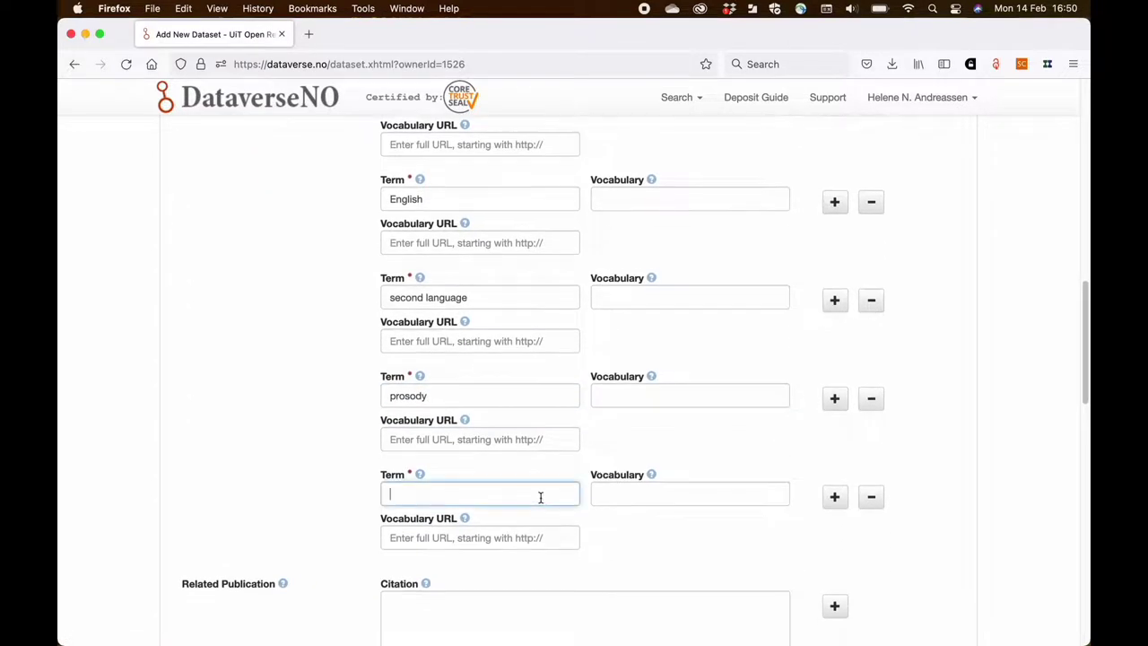
{"action": "type", "text": "Eurovision"}
- Add keyword rows for sociolinguistics and phonology
{"action": "left_click", "coordinate": [834, 496]}
{"action": "scroll", "coordinate": [615, 480], "scroll_direction": "down", "scroll_amount": 1}
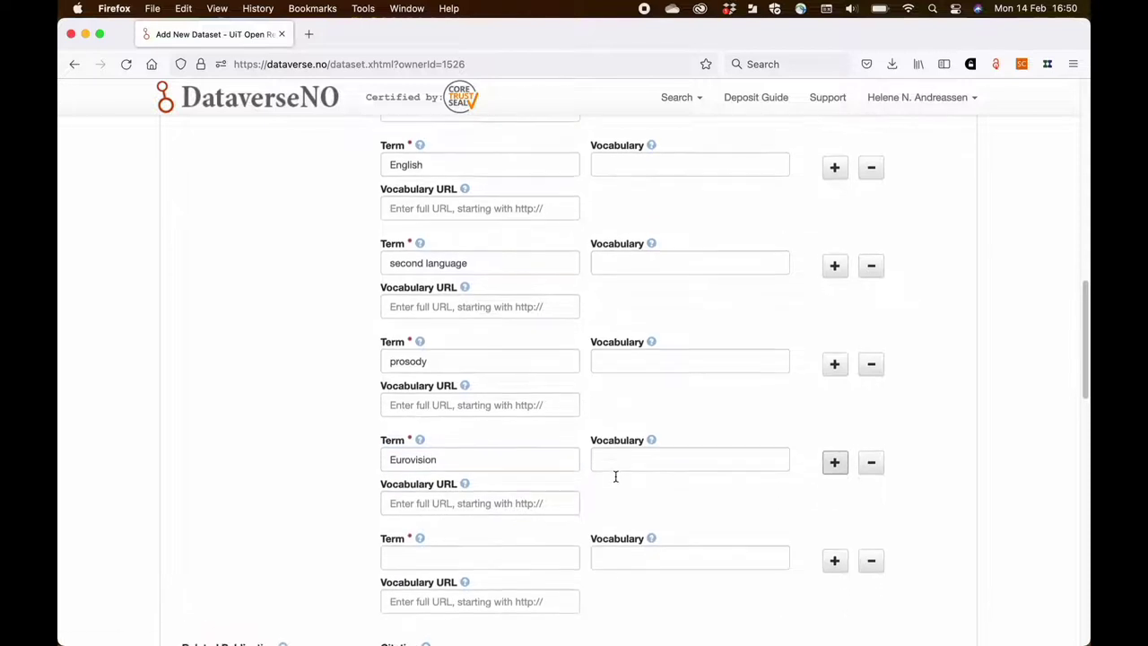
{"action": "scroll", "coordinate": [615, 477], "scroll_direction": "down", "scroll_amount": 1}
{"action": "left_click", "coordinate": [494, 508]}
{"action": "type", "text": "socio"}
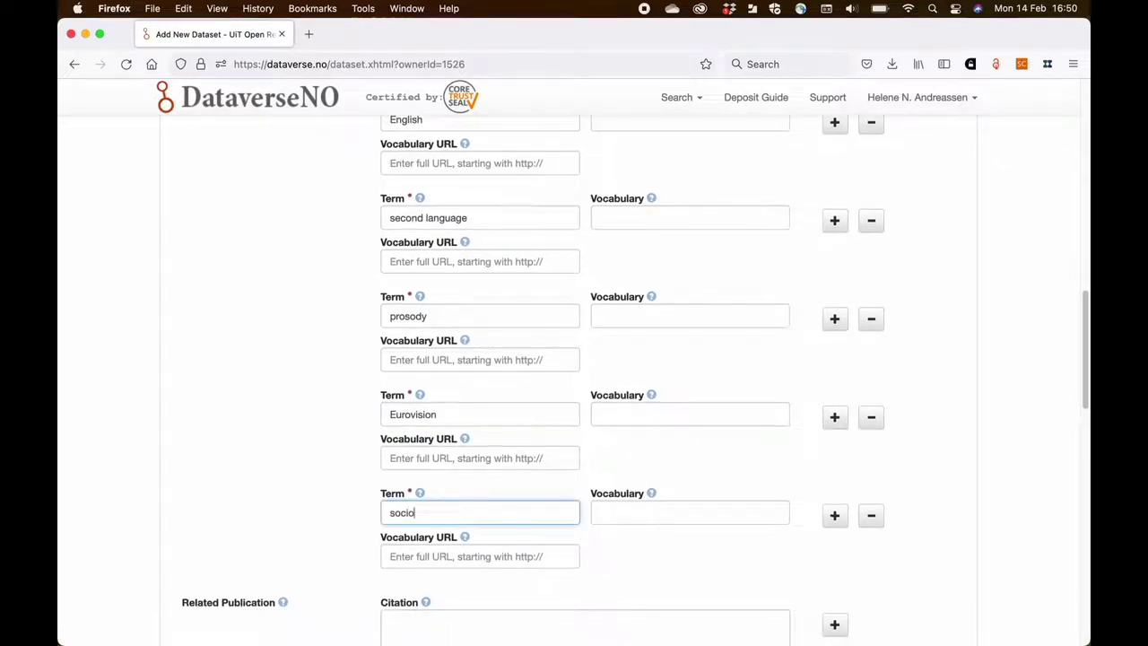
{"action": "type", "text": "linguistics"}
{"action": "left_click", "coordinate": [822, 517]}
{"action": "scroll", "coordinate": [672, 541], "scroll_direction": "down", "scroll_amount": 3}
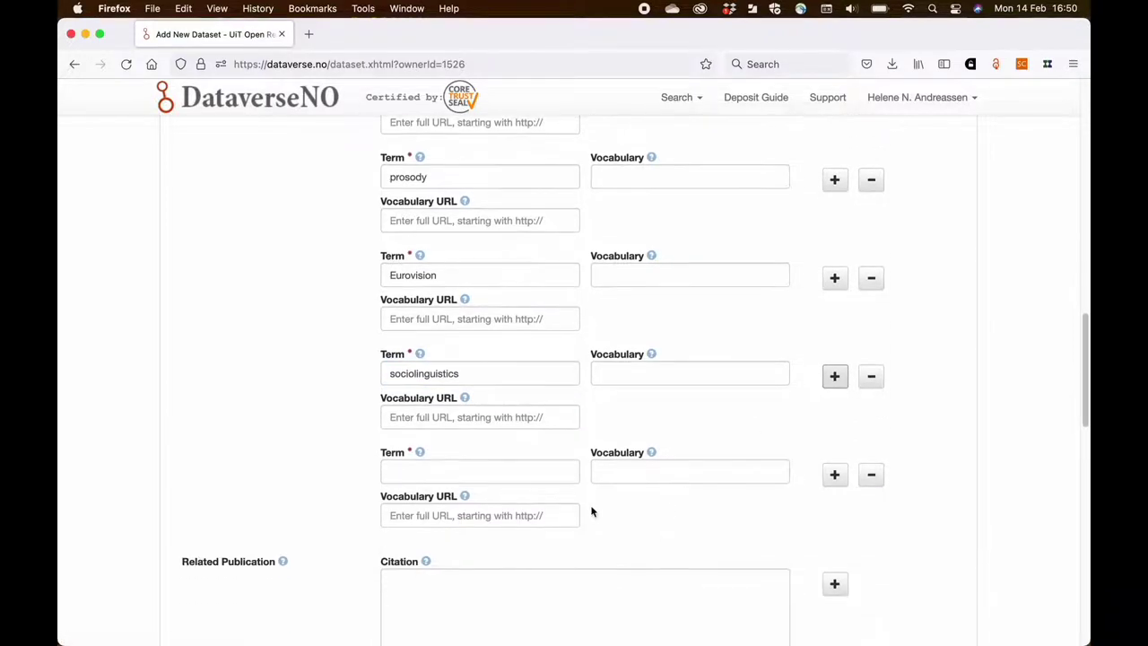
{"action": "left_click", "coordinate": [527, 471]}
{"action": "type", "text": "phonol"}
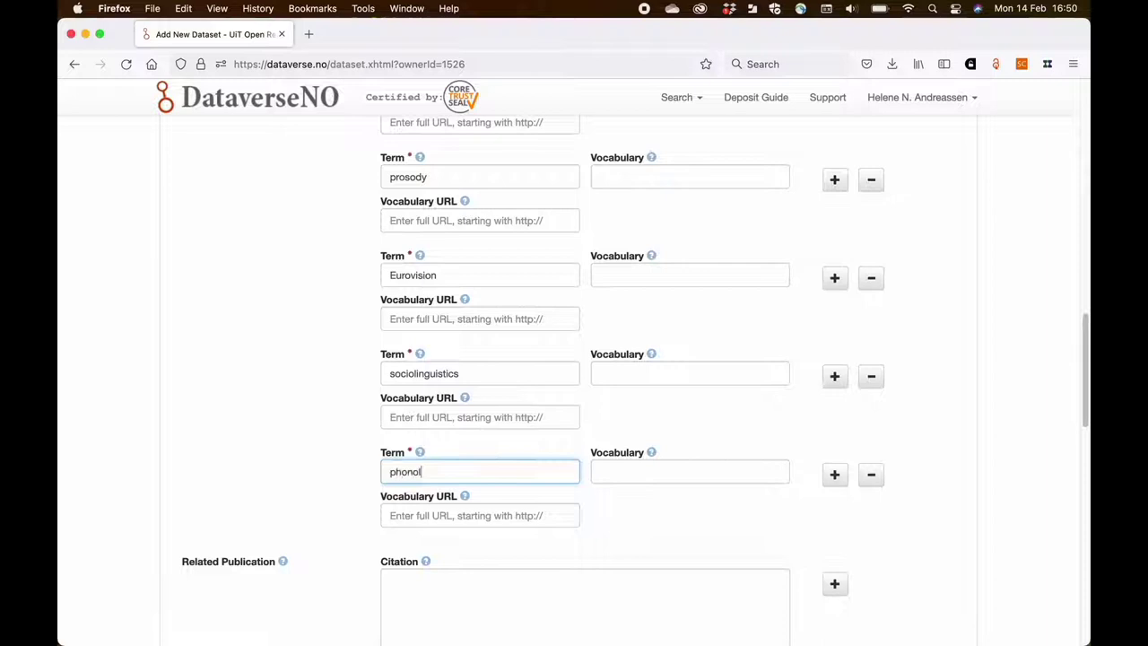
{"action": "type", "text": "ogy"}
{"action": "scroll", "coordinate": [255, 485], "scroll_direction": "down", "scroll_amount": 1}
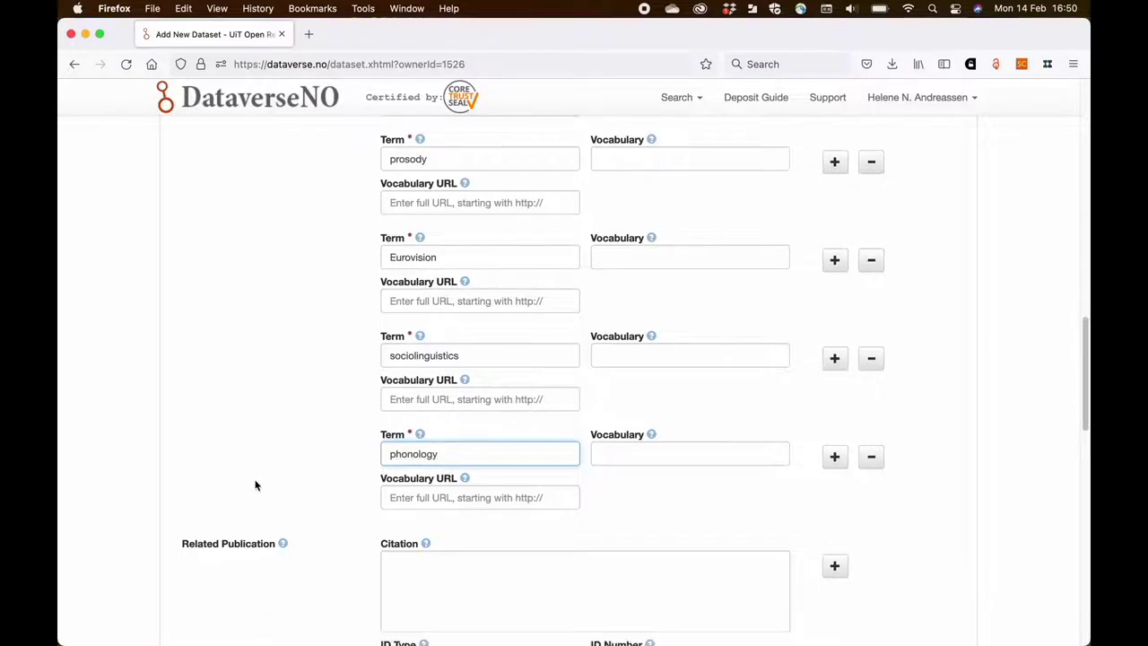
{"action": "scroll", "coordinate": [255, 485], "scroll_direction": "down", "scroll_amount": 5}
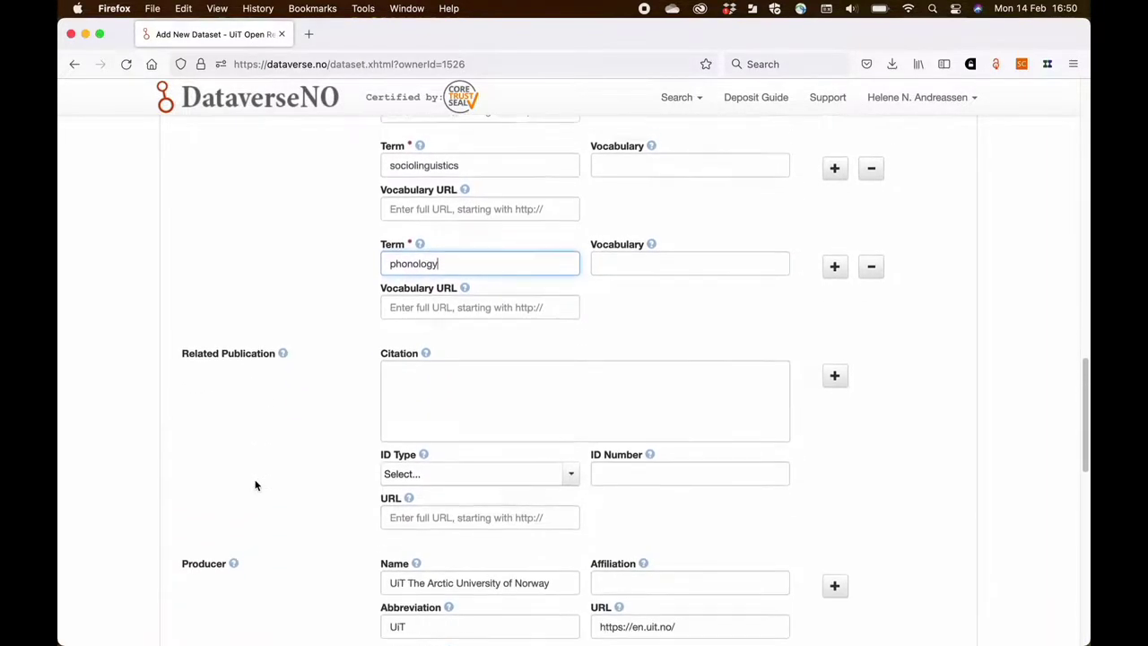
- Check the pre-filled Producer and Distributor names, then save the dataset as a draft
{"action": "scroll", "coordinate": [255, 486], "scroll_direction": "down", "scroll_amount": 5}
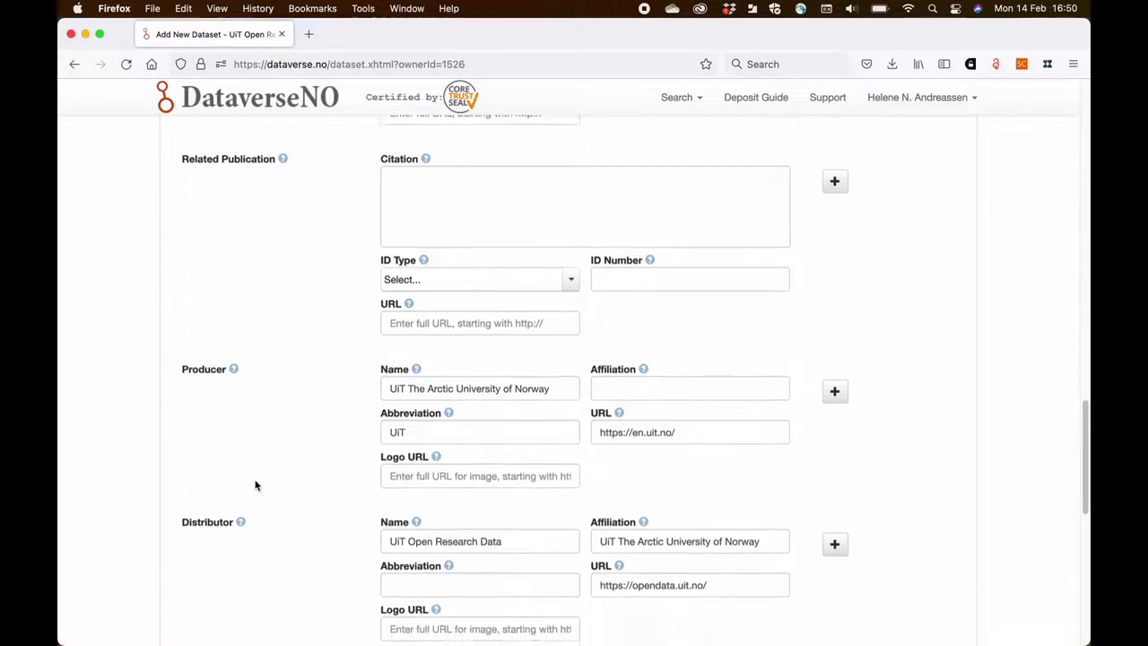
{"action": "scroll", "coordinate": [255, 485], "scroll_direction": "down", "scroll_amount": 1}
{"action": "left_click_drag", "start_coordinate": [552, 377], "coordinate": [392, 375]}
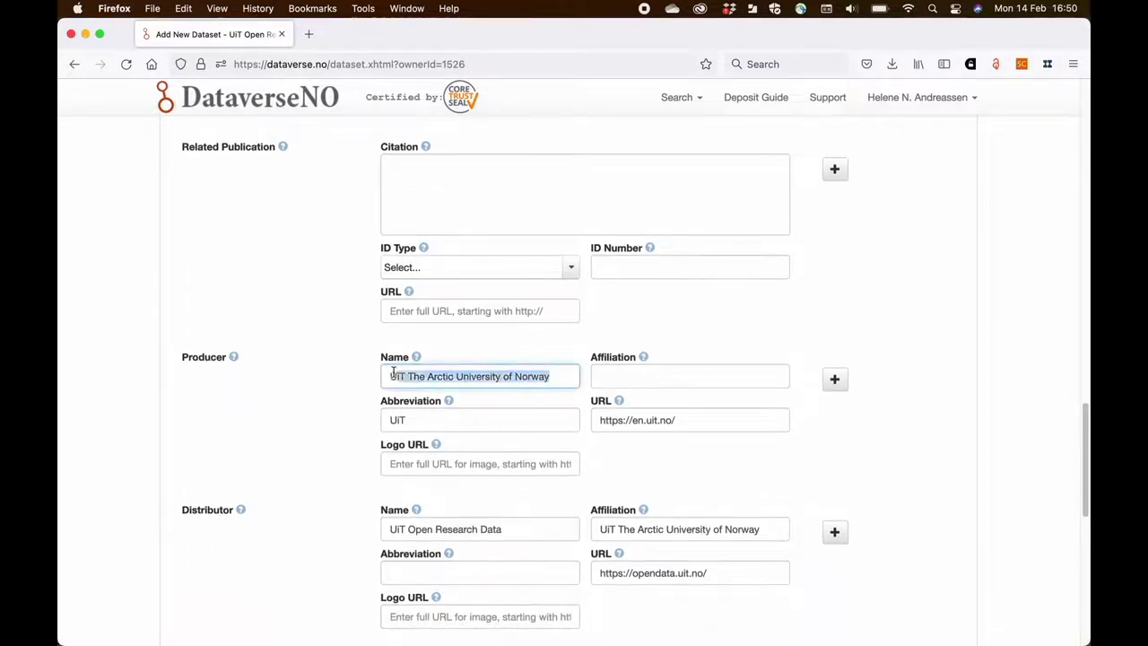
{"action": "left_click", "coordinate": [343, 400]}
{"action": "scroll", "coordinate": [343, 400], "scroll_direction": "down", "scroll_amount": 3}
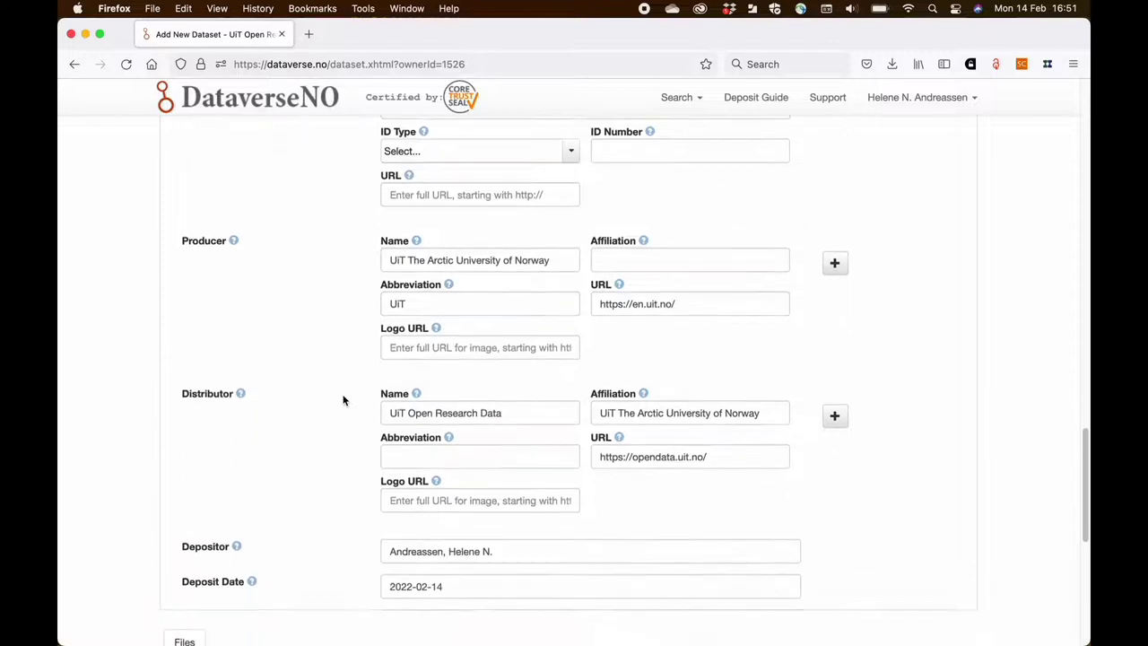
{"action": "scroll", "coordinate": [343, 400], "scroll_direction": "down", "scroll_amount": 2}
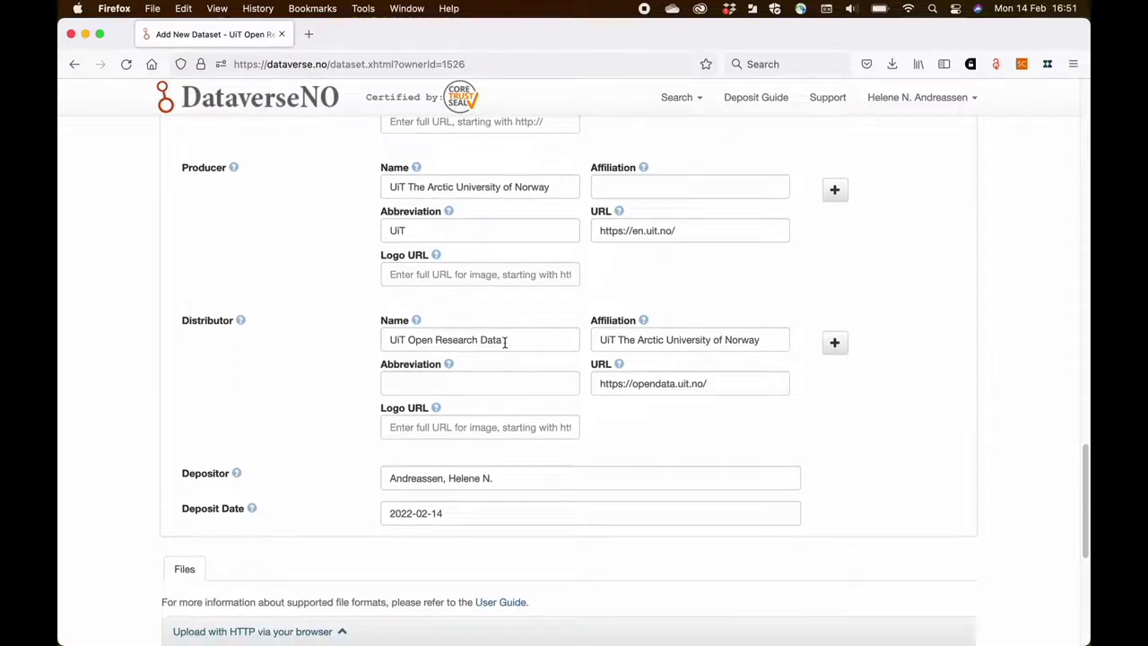
{"action": "left_click_drag", "start_coordinate": [505, 342], "coordinate": [349, 358]}
{"action": "left_click", "coordinate": [326, 363]}
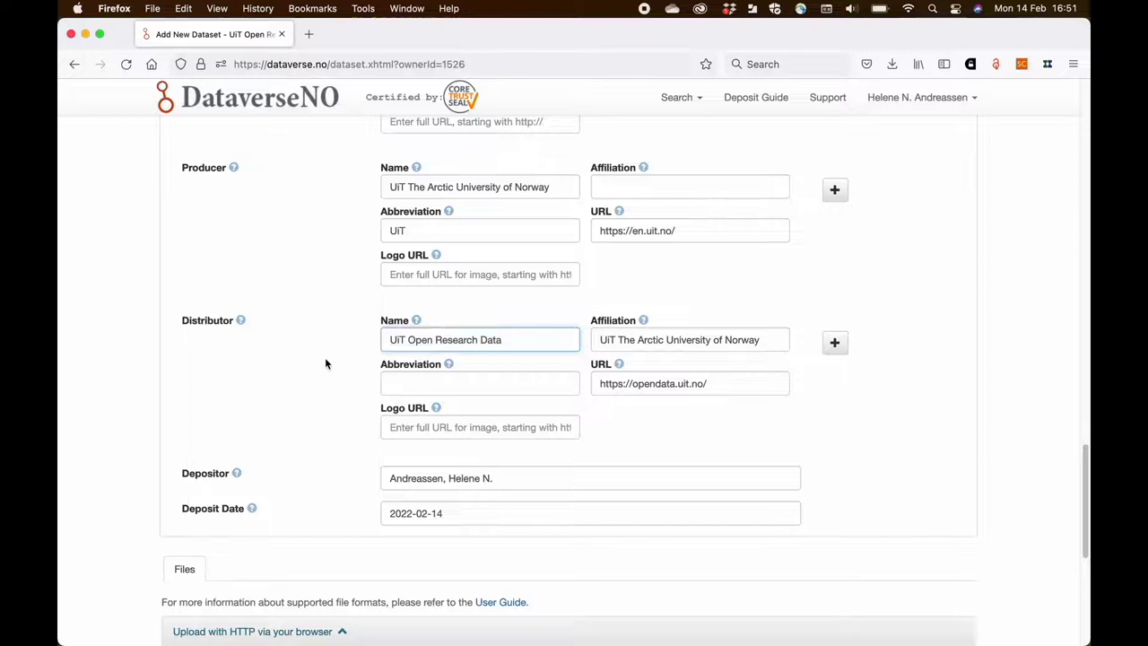
{"action": "scroll", "coordinate": [326, 364], "scroll_direction": "down", "scroll_amount": 5}
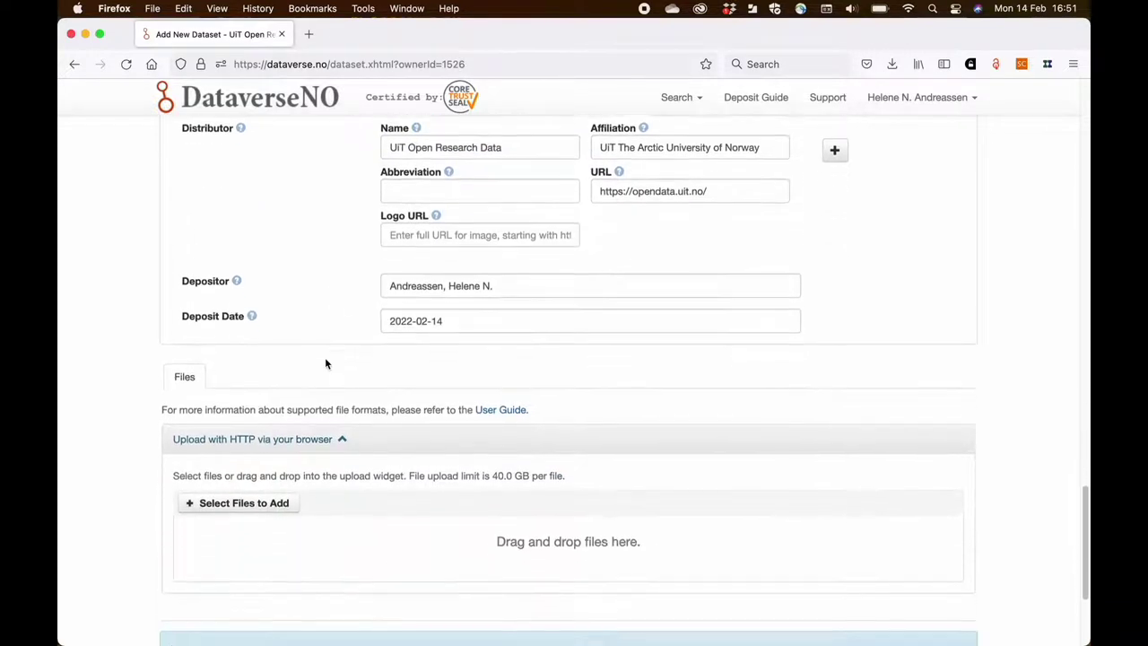
{"action": "scroll", "coordinate": [325, 363], "scroll_direction": "down", "scroll_amount": 4}
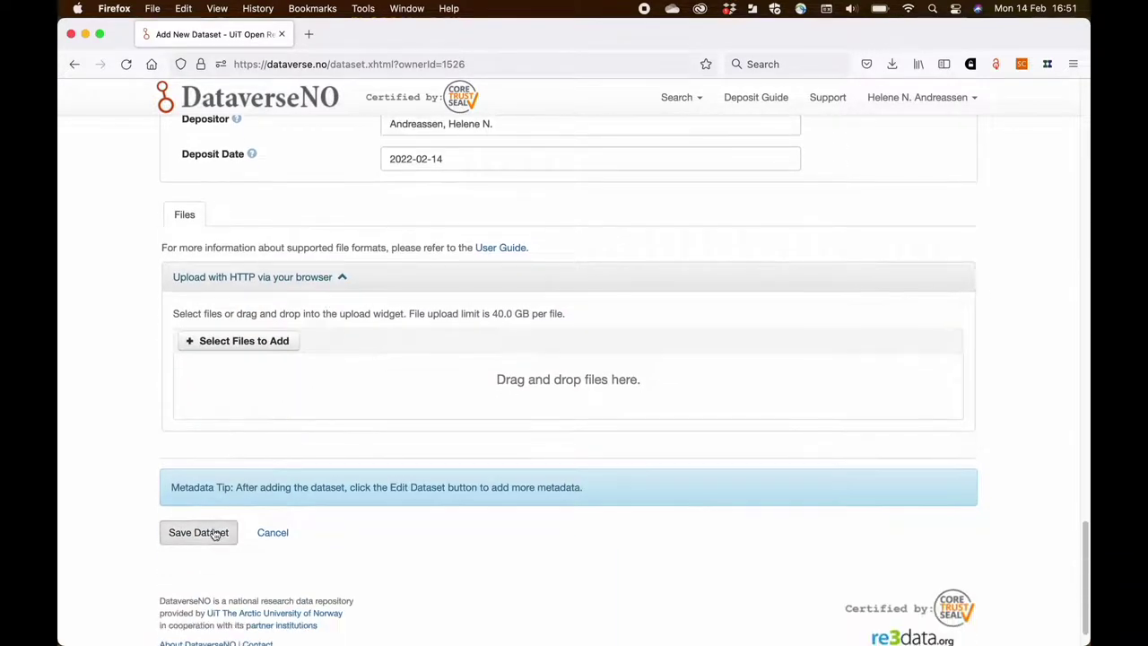
{"action": "left_click", "coordinate": [214, 534]}
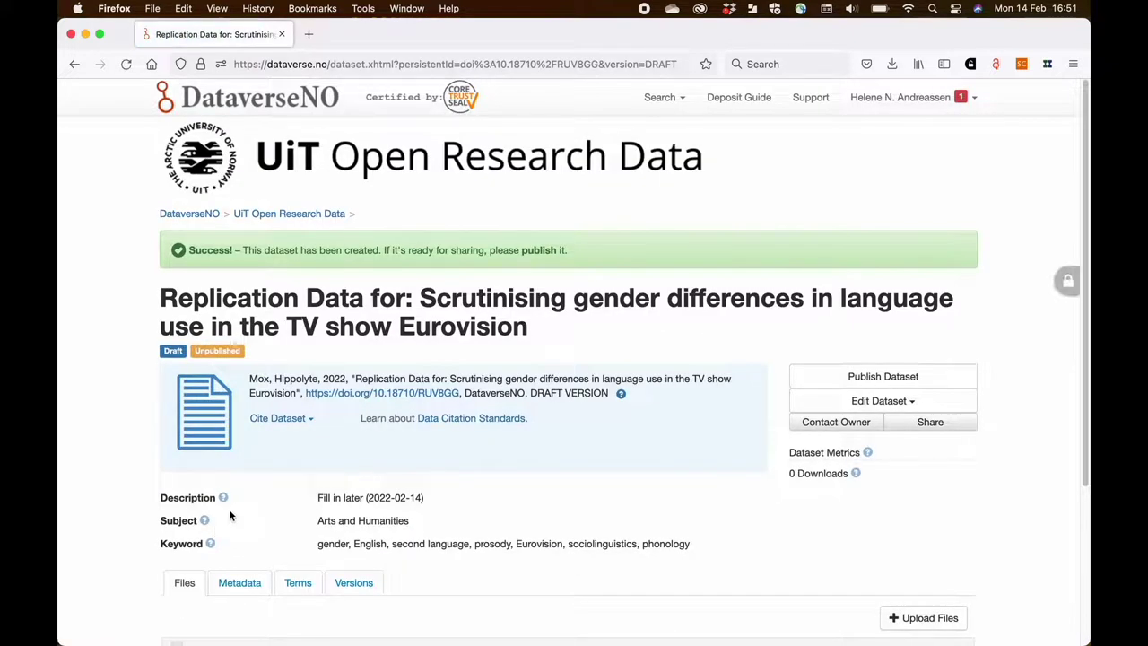
- View the draft's Metadata tab, reviewing its DOI, subject, keywords and deposit date 2022-02-14
{"action": "scroll", "coordinate": [229, 508], "scroll_direction": "down", "scroll_amount": 1}
{"action": "scroll", "coordinate": [229, 509], "scroll_direction": "down", "scroll_amount": 2}
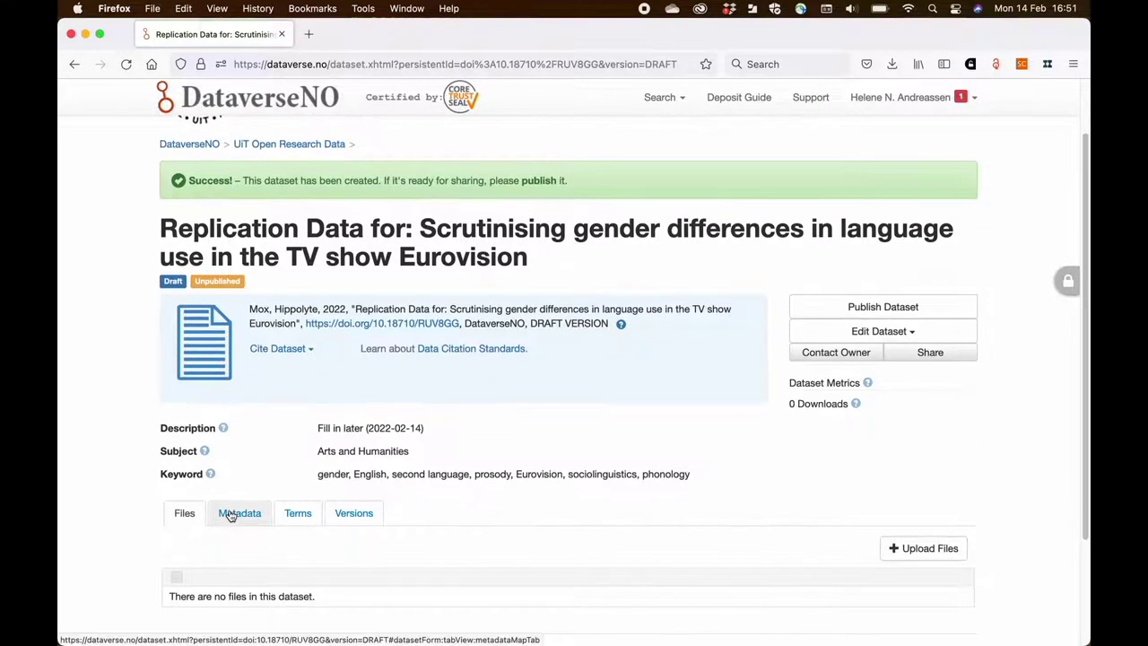
{"action": "left_click", "coordinate": [239, 428]}
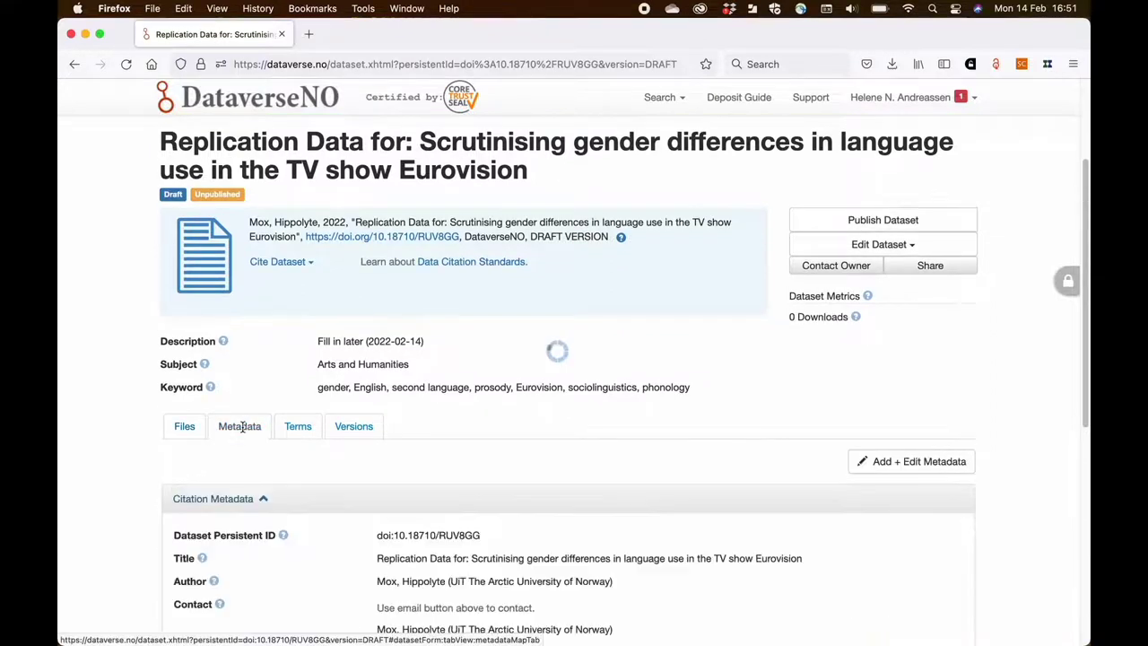
{"action": "scroll", "coordinate": [339, 387], "scroll_direction": "down", "scroll_amount": 2}
{"action": "scroll", "coordinate": [339, 386], "scroll_direction": "down", "scroll_amount": 3}
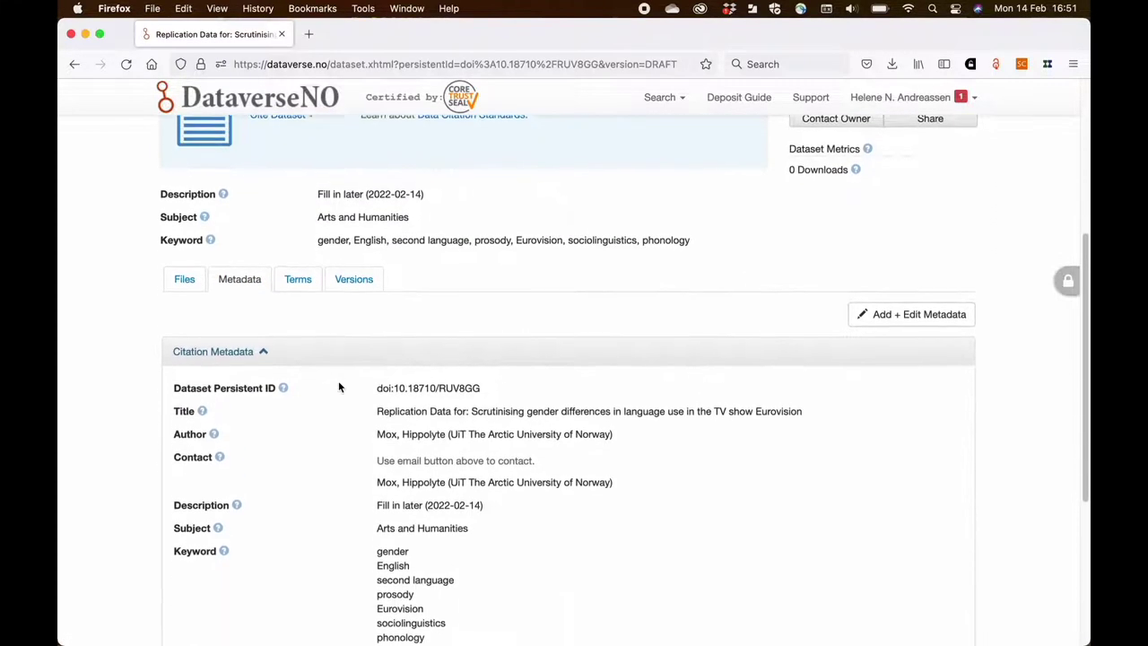
{"action": "scroll", "coordinate": [338, 387], "scroll_direction": "down", "scroll_amount": 1}
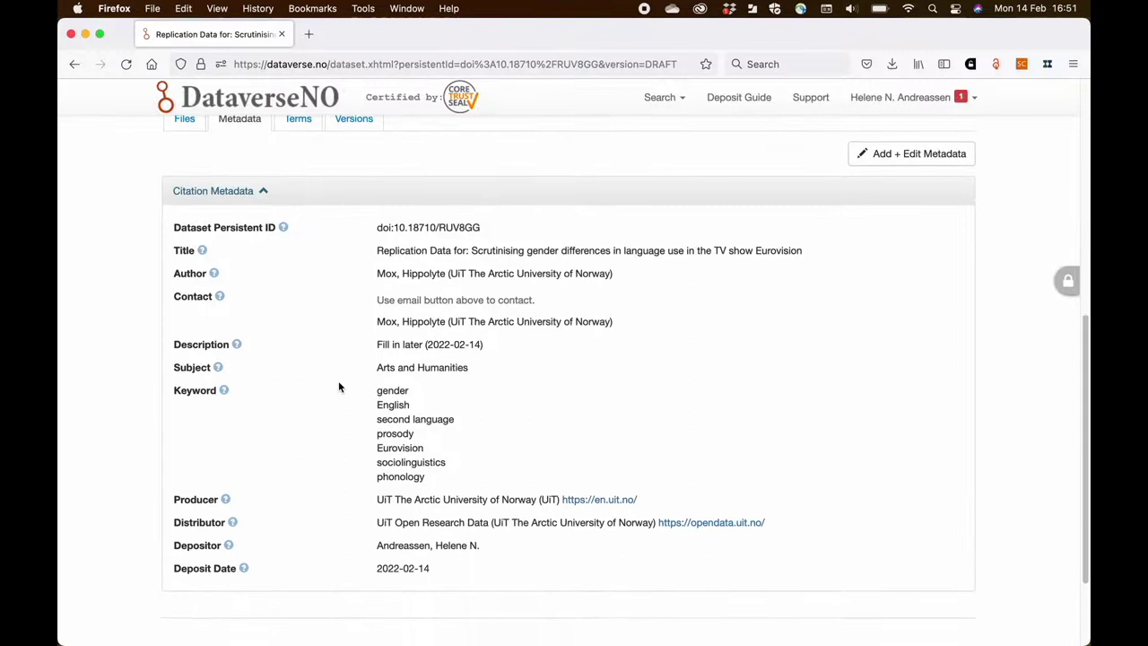
{"action": "scroll", "coordinate": [338, 387], "scroll_direction": "up", "scroll_amount": 3}
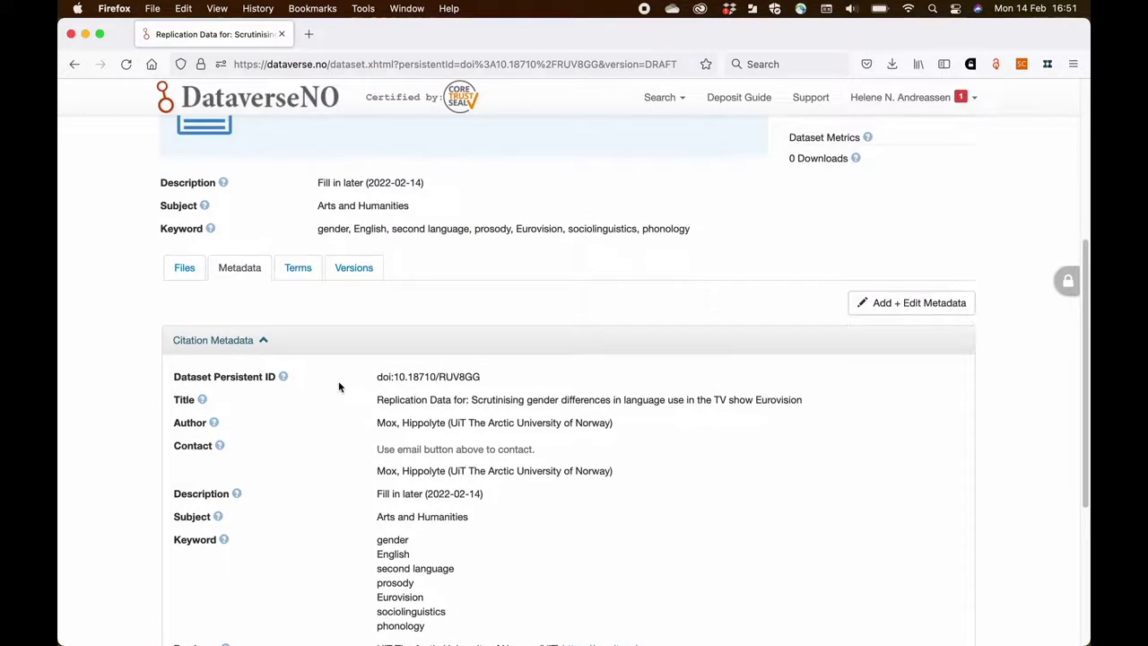
- Edit the metadata, setting the author's identifier scheme to ORCID and entering their ORCID iD
{"action": "left_click", "coordinate": [882, 305]}
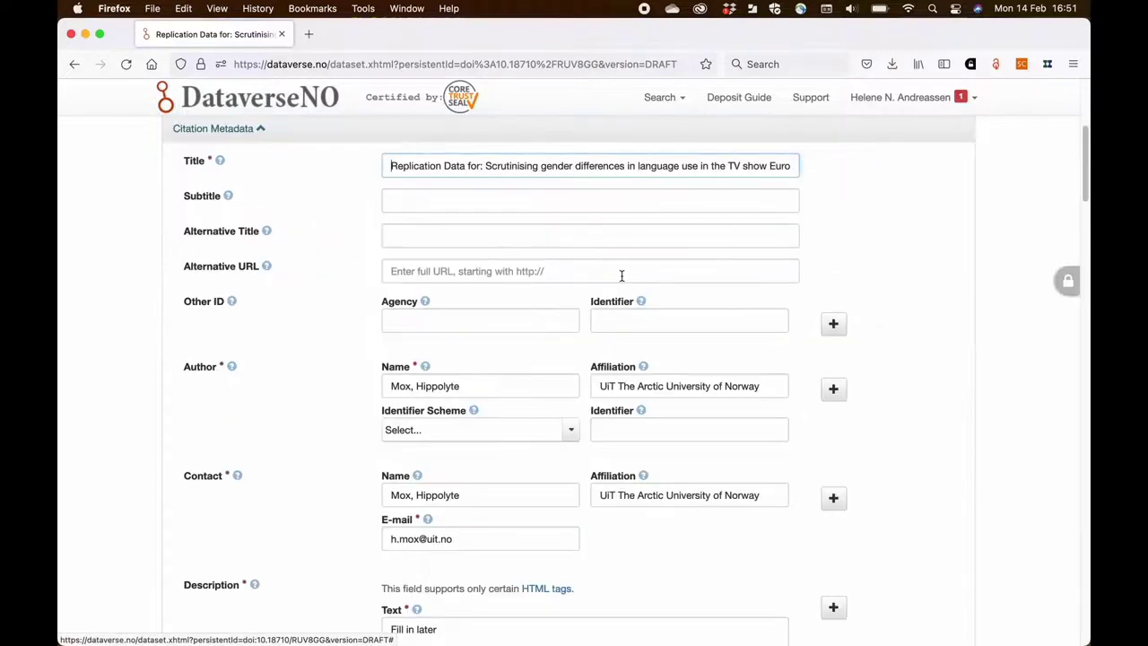
{"action": "scroll", "coordinate": [551, 212], "scroll_direction": "up", "scroll_amount": 1}
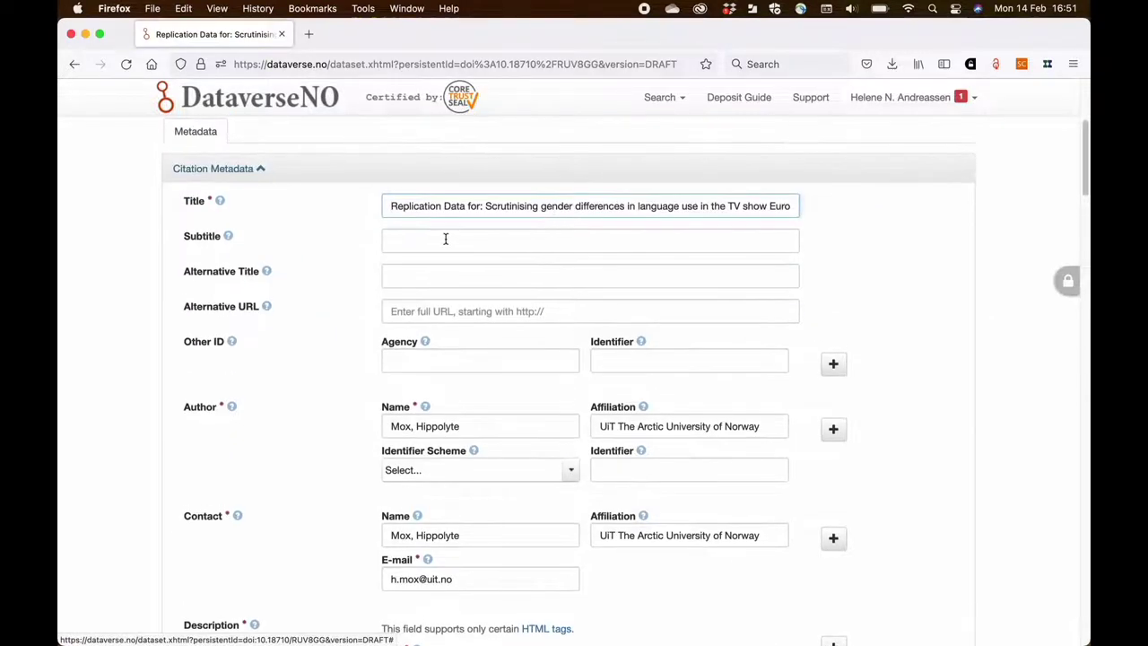
{"action": "scroll", "coordinate": [430, 357], "scroll_direction": "down", "scroll_amount": 3}
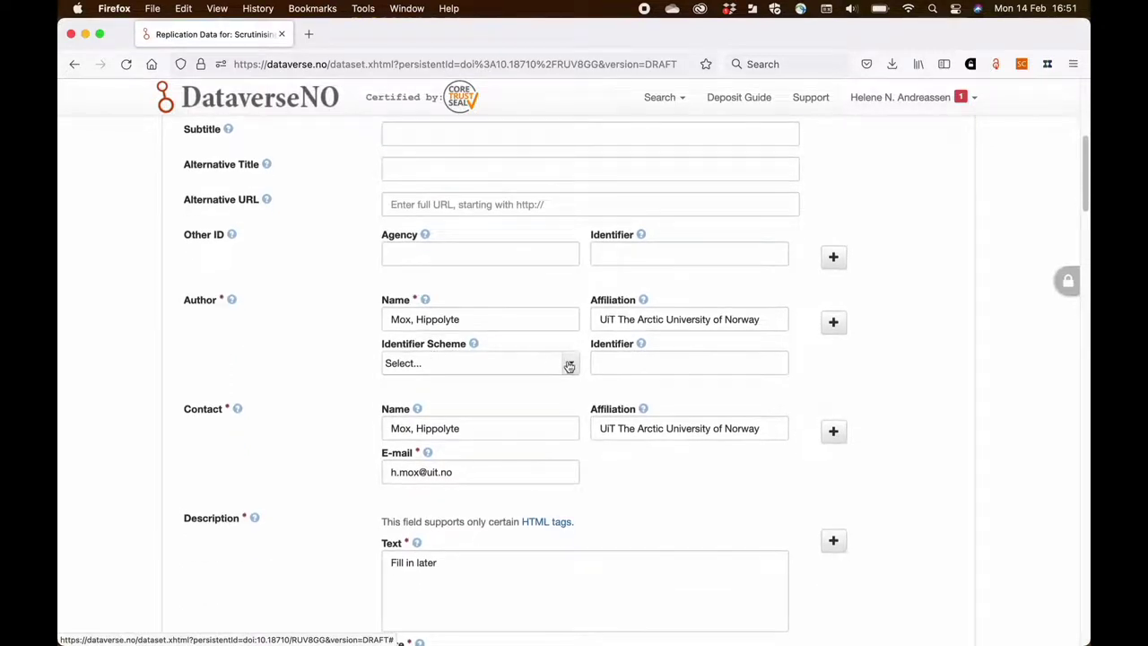
{"action": "left_click", "coordinate": [563, 364]}
{"action": "left_click", "coordinate": [538, 408]}
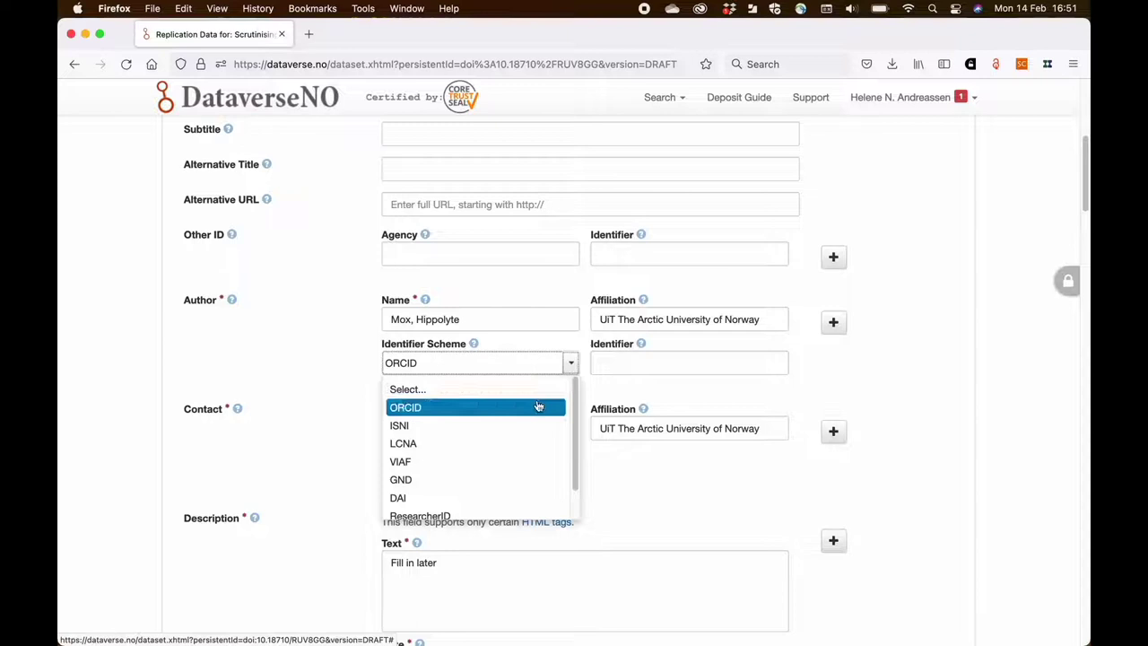
{"action": "left_click", "coordinate": [617, 359]}
{"action": "type", "text": "0000"}
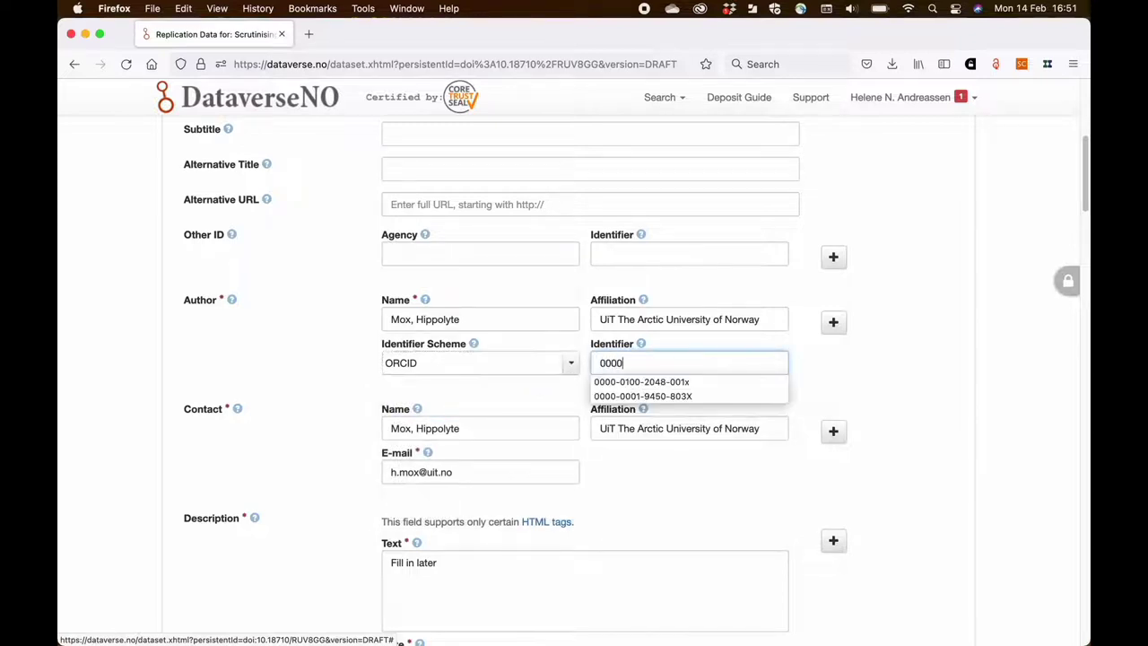
{"action": "type", "text": "-0201-0339"}
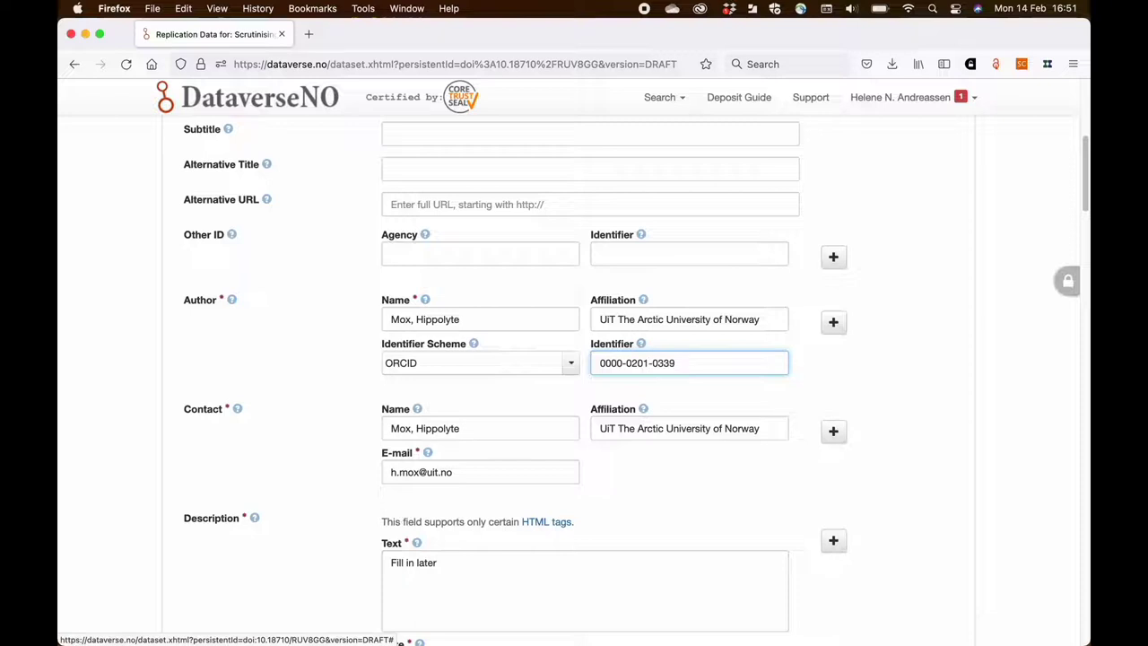
{"action": "type", "text": "-001x"}
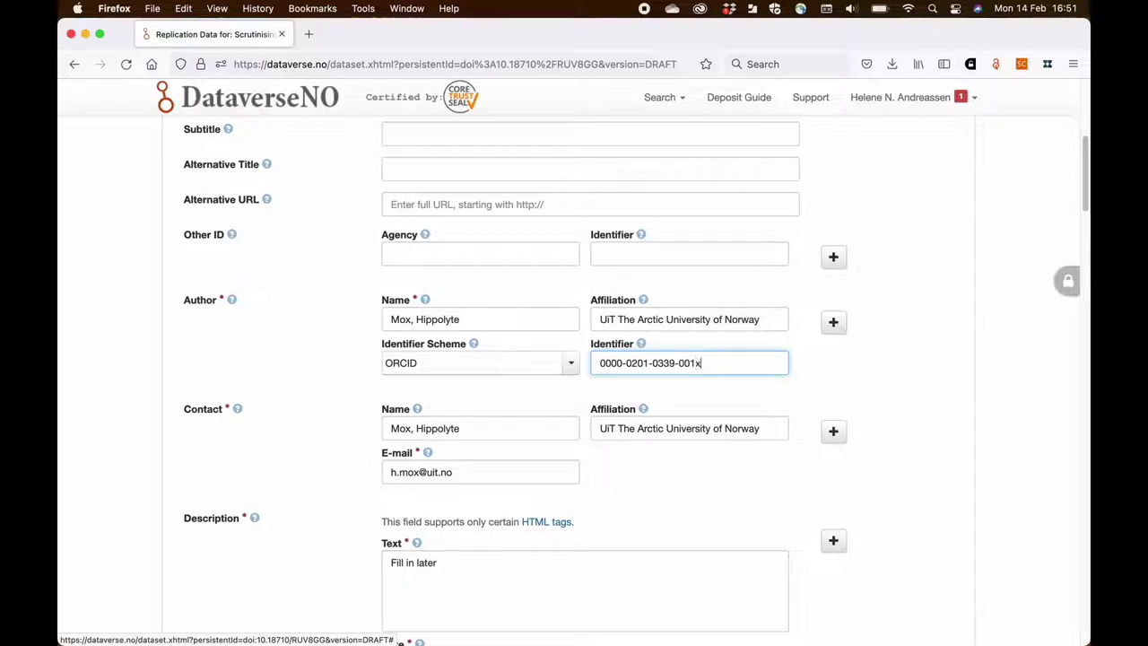
{"action": "left_click", "coordinate": [496, 391]}
{"action": "scroll", "coordinate": [496, 391], "scroll_direction": "down", "scroll_amount": 3}
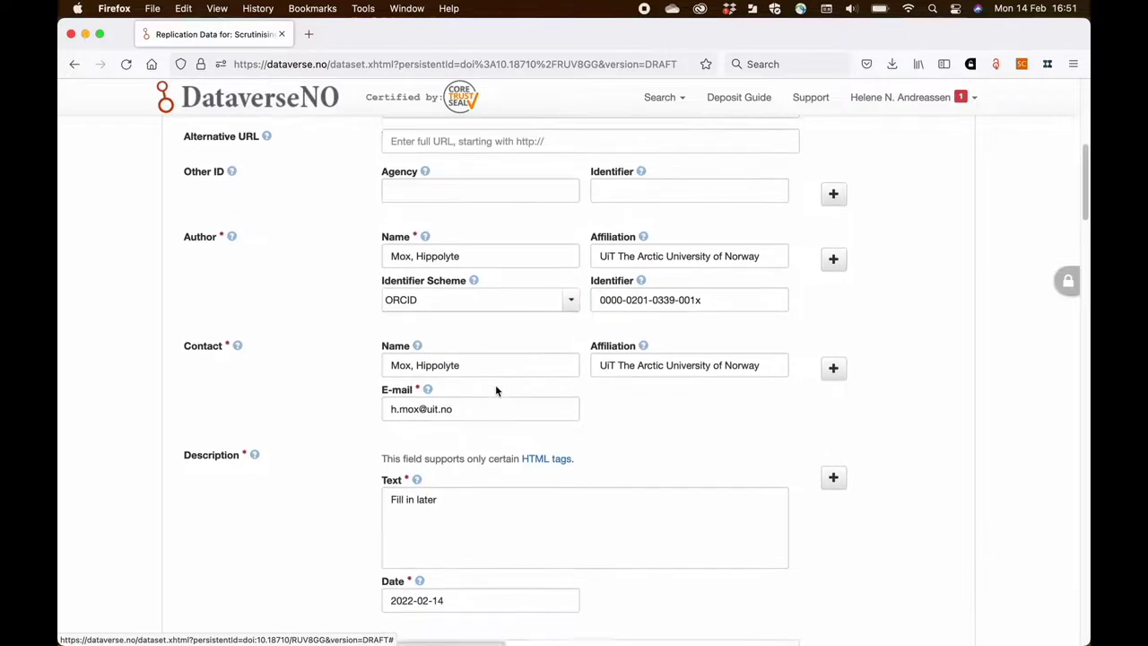
- Replace the 'Fill in later' description with the dataset abstract copied from TextEdit
{"action": "left_click", "coordinate": [450, 454]}
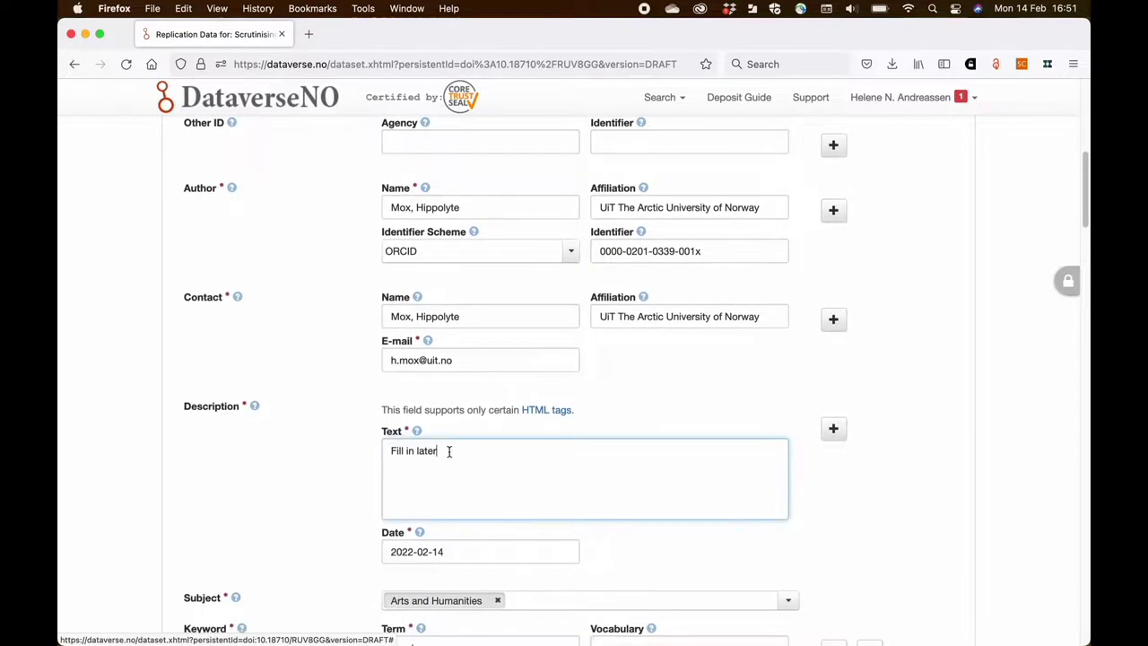
{"action": "key", "text": "super+Tab"}
{"action": "key", "text": "super+Tab"}
{"action": "key", "text": "super+Tab"}
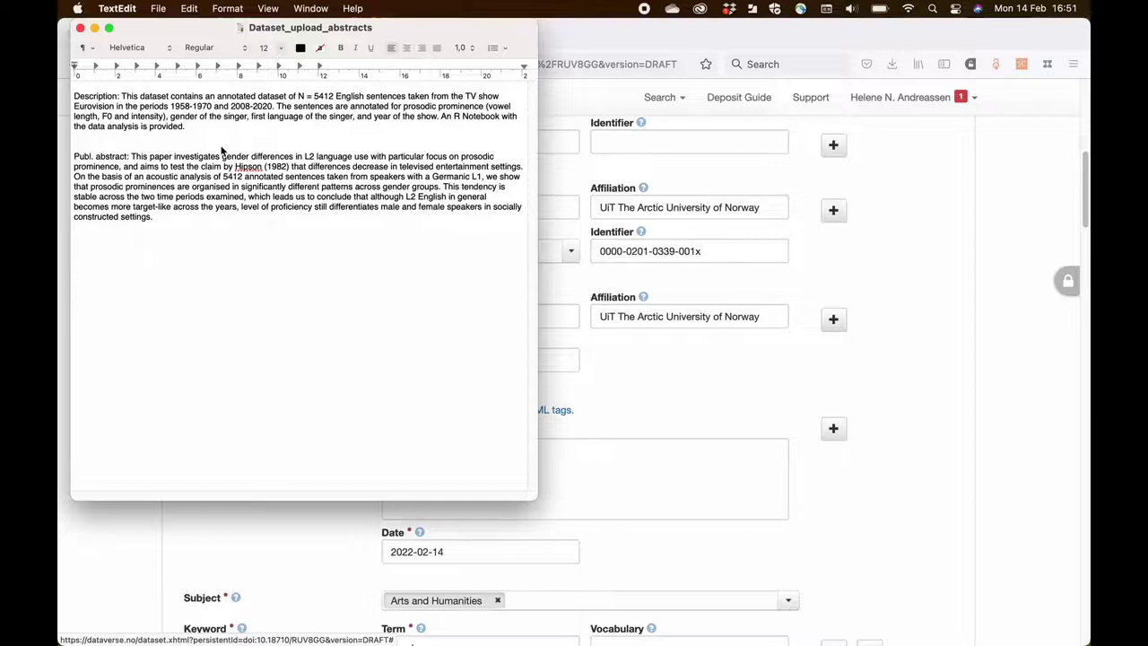
{"action": "left_click_drag", "start_coordinate": [190, 131], "coordinate": [129, 105]}
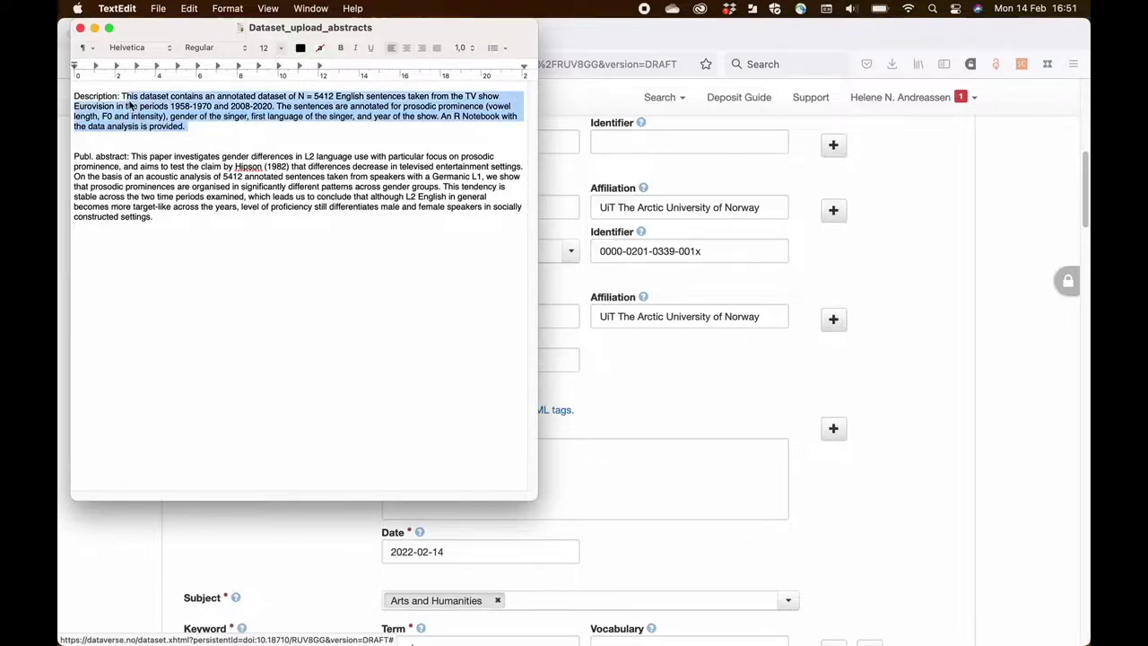
{"action": "key", "text": "super+c"}
{"action": "left_click", "coordinate": [168, 529]}
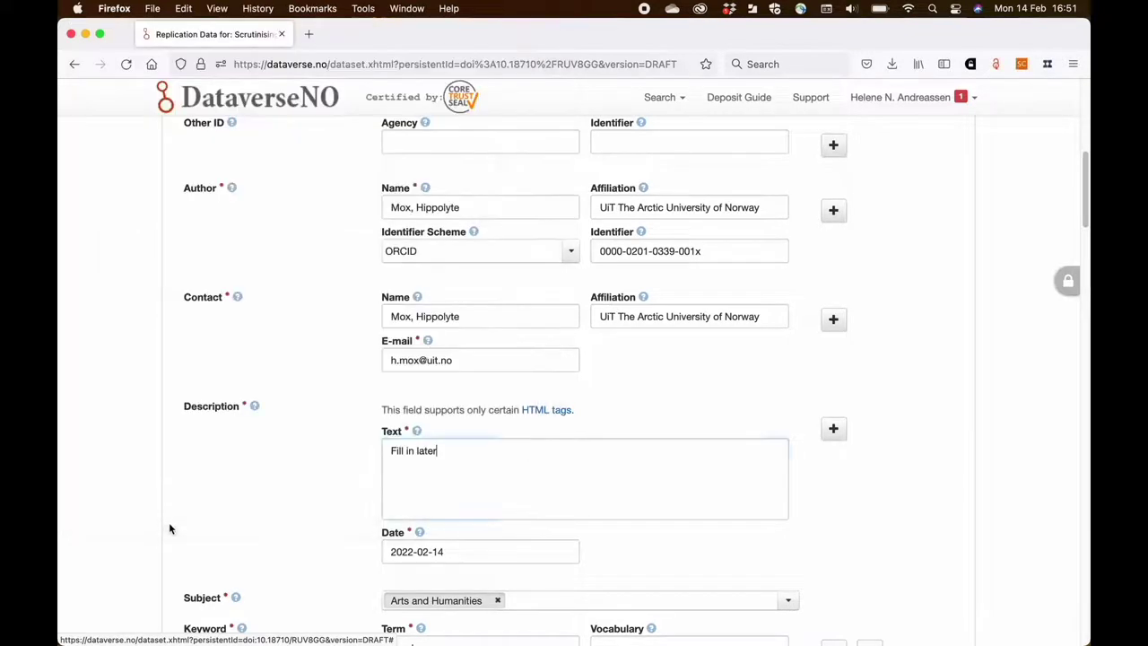
{"action": "key", "text": "super+a"}
{"action": "key", "text": "super+v"}
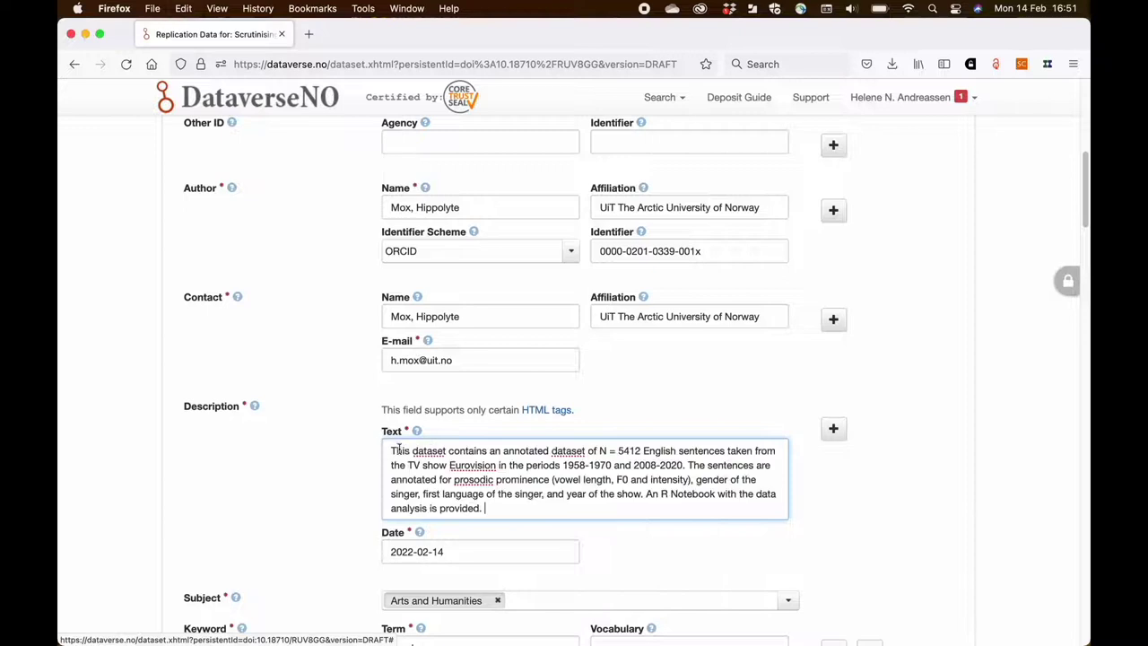
{"action": "scroll", "coordinate": [335, 471], "scroll_direction": "down", "scroll_amount": 2}
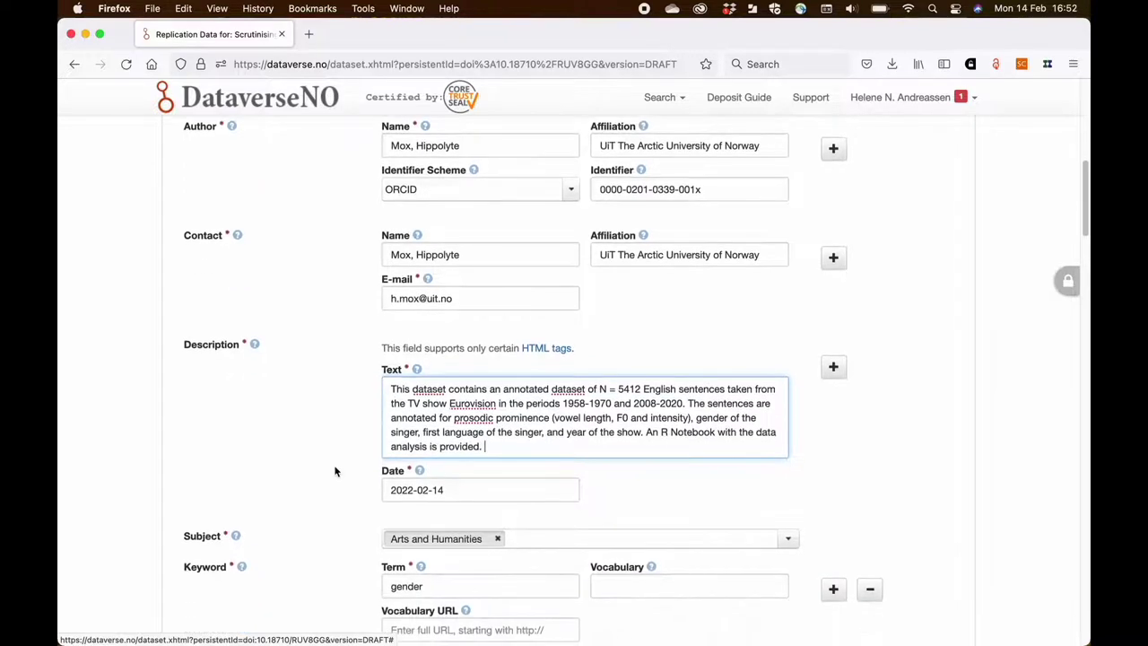
{"action": "scroll", "coordinate": [334, 471], "scroll_direction": "down", "scroll_amount": 1}
- Add a second description containing the published article abstract pasted from TextEdit
{"action": "left_click", "coordinate": [834, 328]}
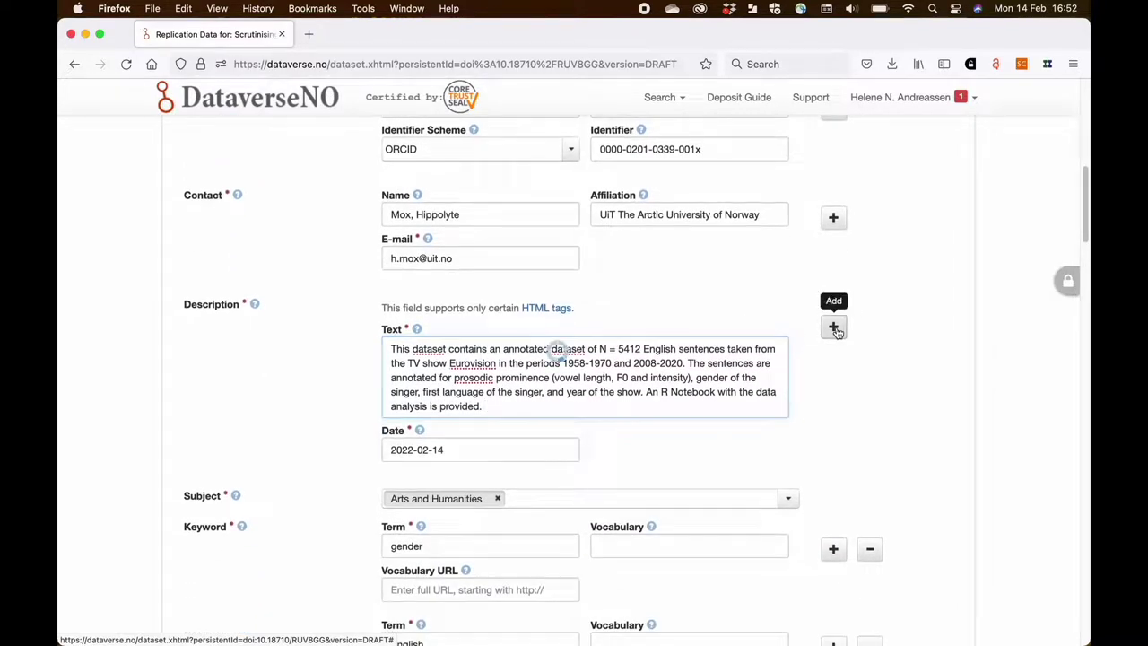
{"action": "left_click", "coordinate": [500, 567]}
{"action": "key", "text": "super+Tab"}
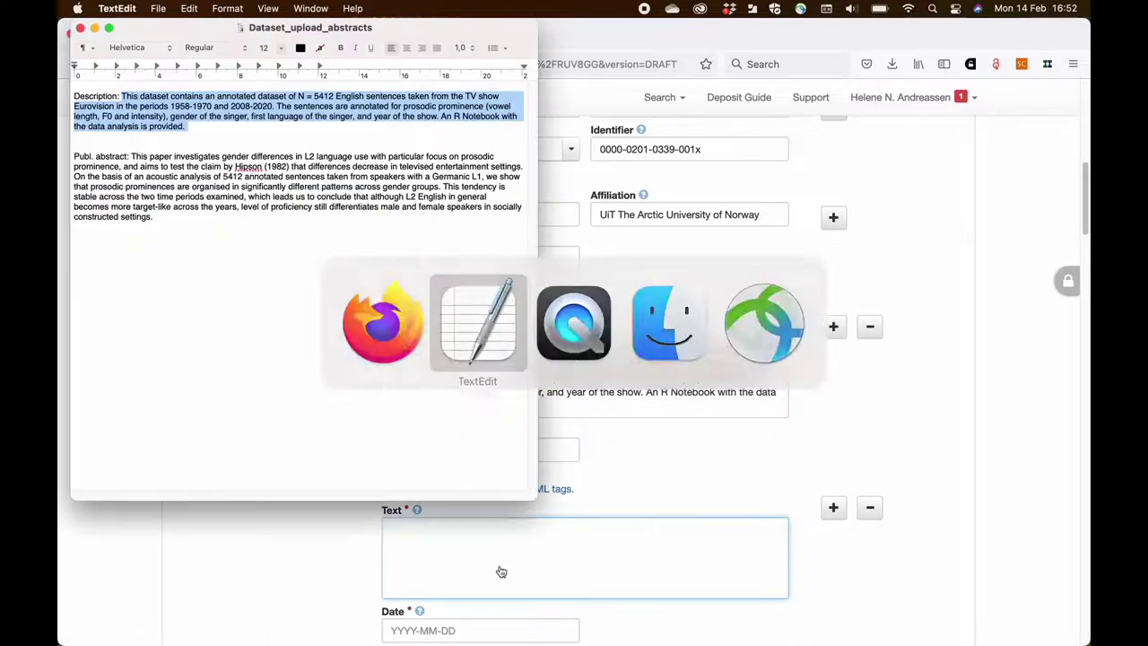
{"action": "left_click_drag", "start_coordinate": [185, 225], "coordinate": [135, 156]}
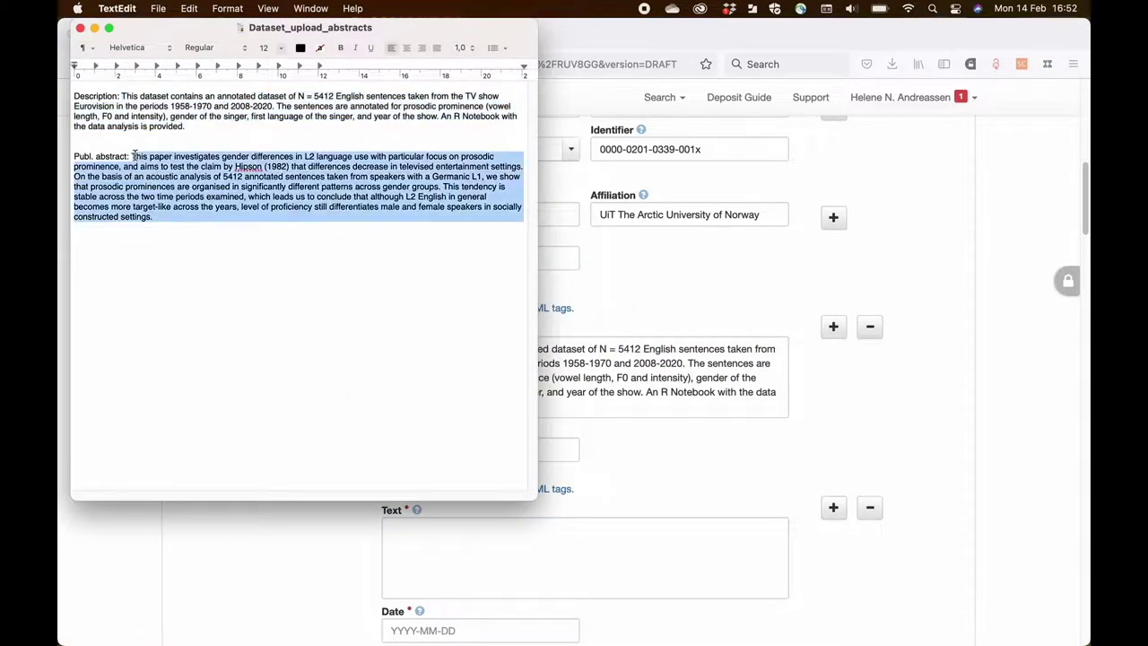
{"action": "key", "text": "super+c"}
{"action": "left_click", "coordinate": [181, 577]}
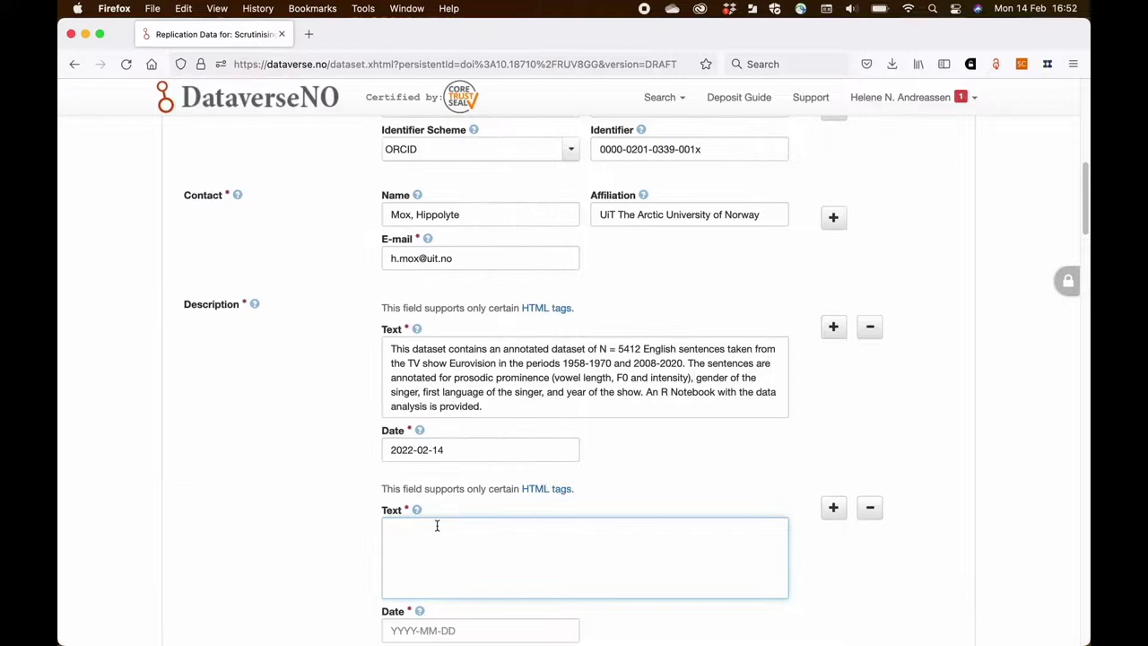
{"action": "key", "text": "super+v"}
{"action": "scroll", "coordinate": [422, 479], "scroll_direction": "down", "scroll_amount": 2}
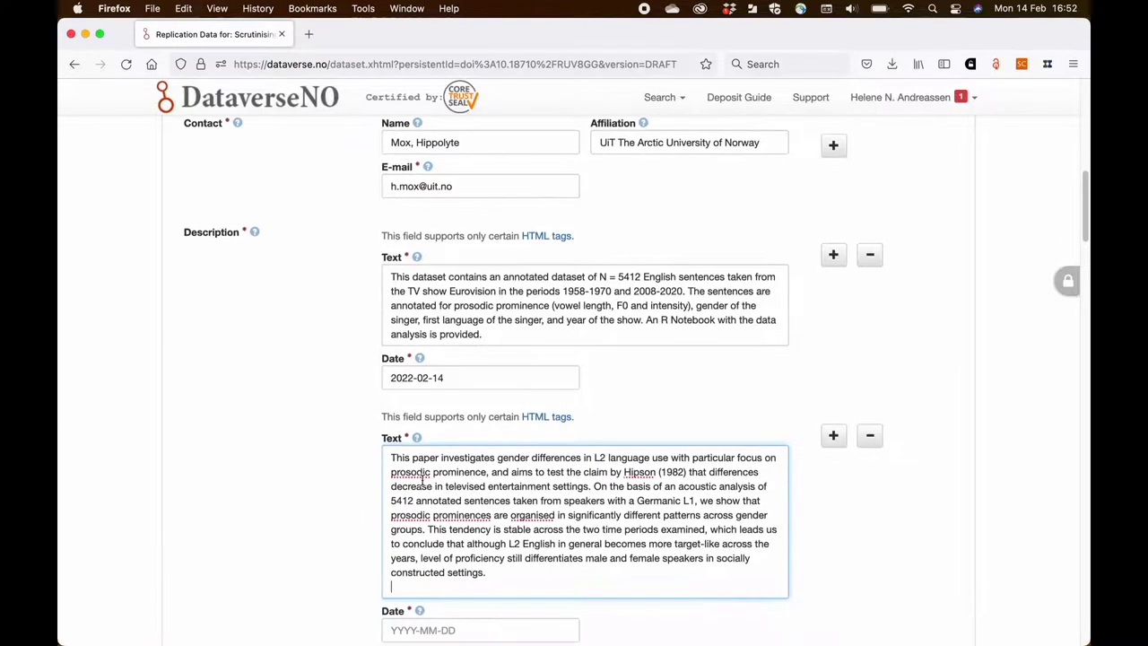
- Prefix the abstracts with [dataset abstract] and [article abstract], and begin the 2022-02-14 date
{"action": "left_click", "coordinate": [401, 278]}
{"action": "left_click", "coordinate": [392, 277]}
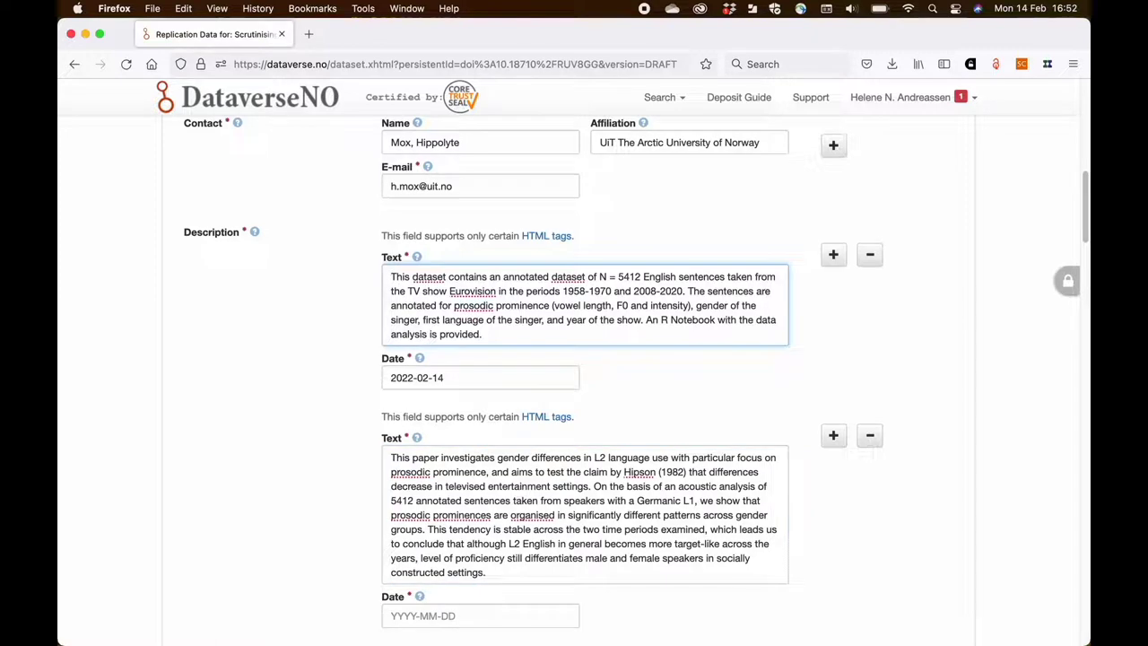
{"action": "type", "text": "[dataset a"}
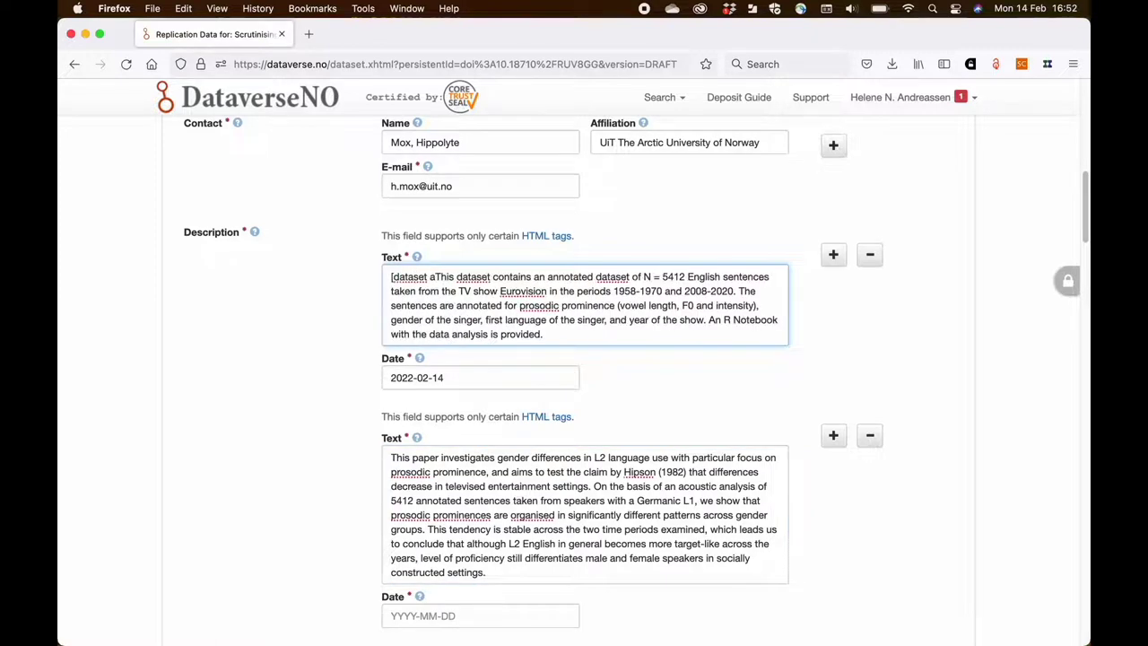
{"action": "type", "text": "bstract"}
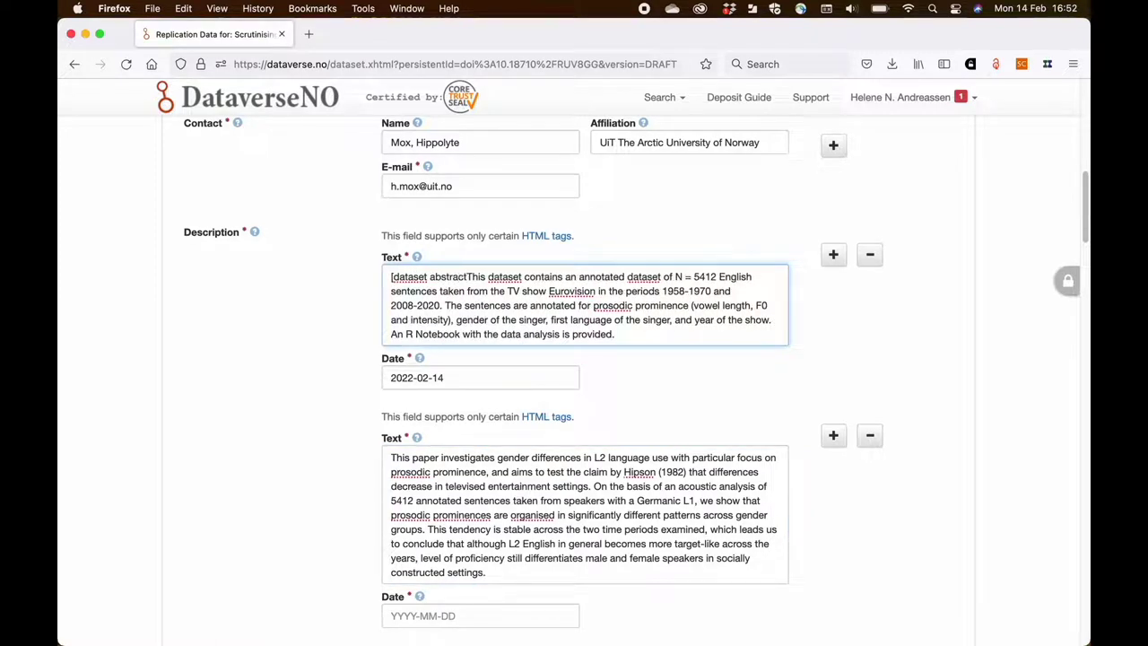
{"action": "type", "text": "]"}
{"action": "left_click", "coordinate": [392, 458]}
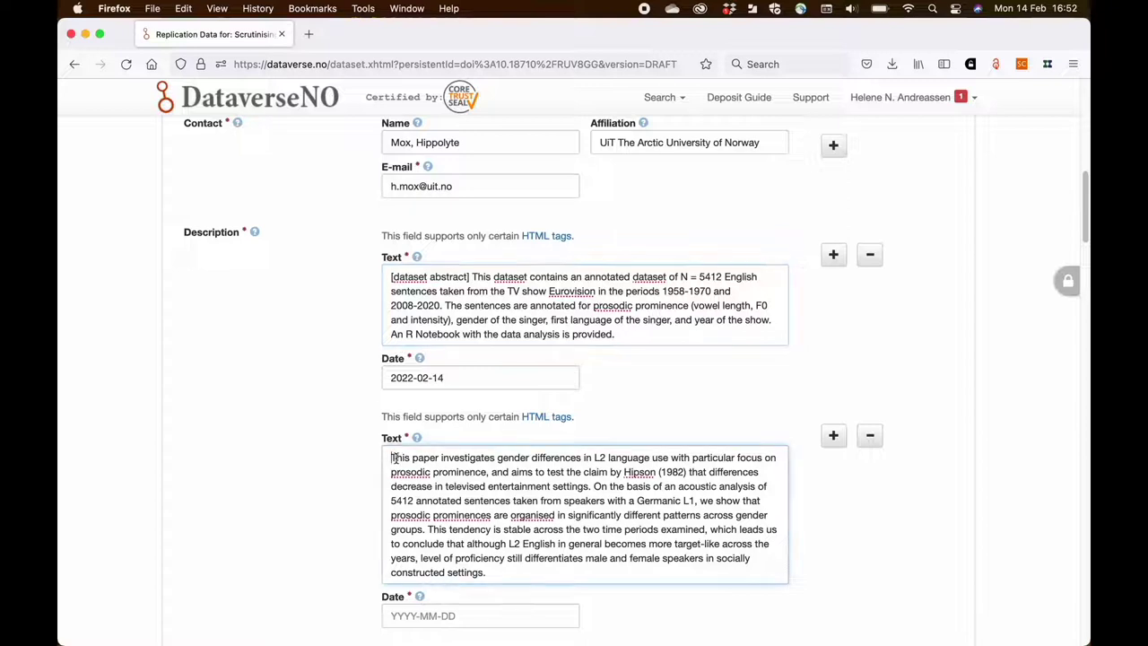
{"action": "type", "text": "[articl"}
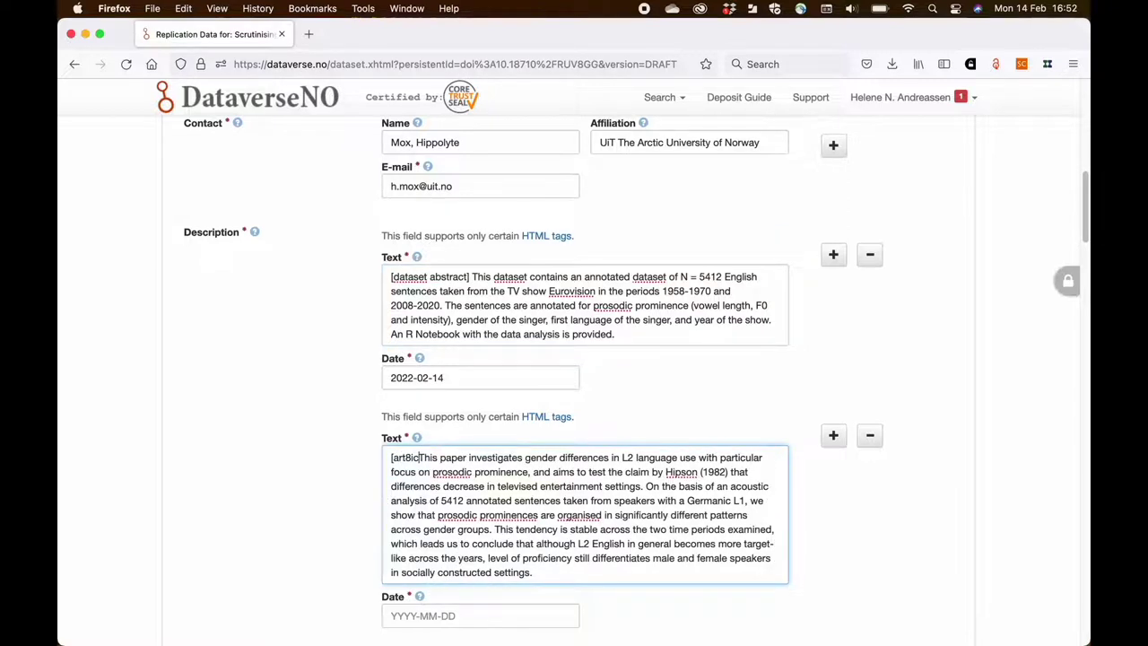
{"action": "key", "text": "BackSpace"}
{"action": "key", "text": "BackSpace"}
{"action": "key", "text": "BackSpace"}
{"action": "type", "text": "icle abst"}
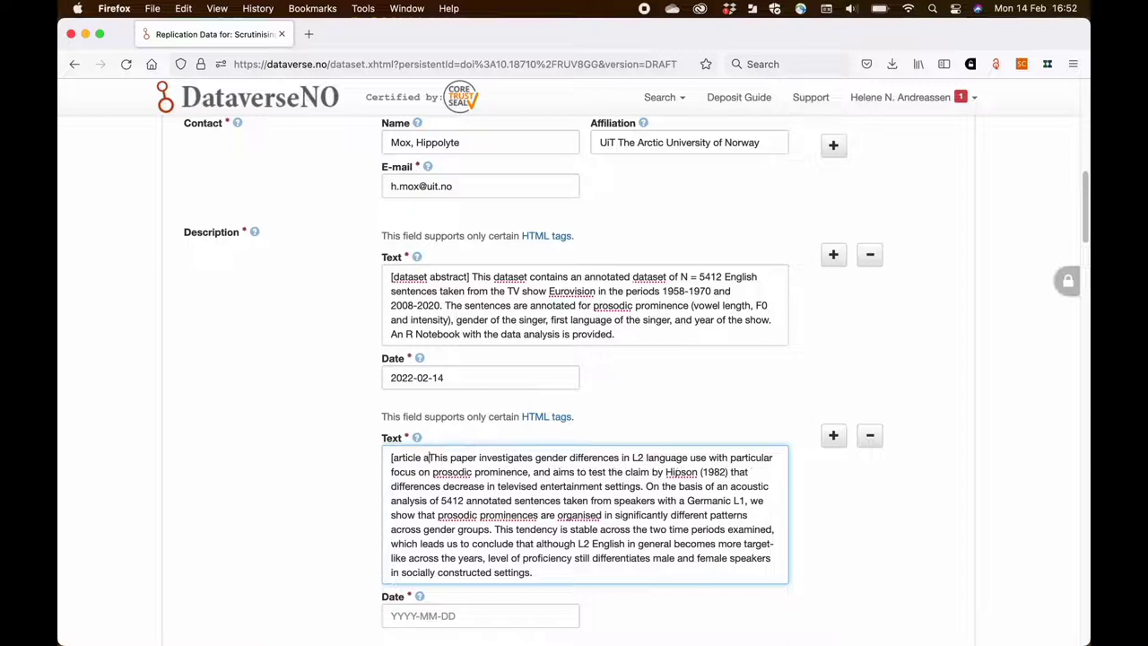
{"action": "type", "text": "ract]"}
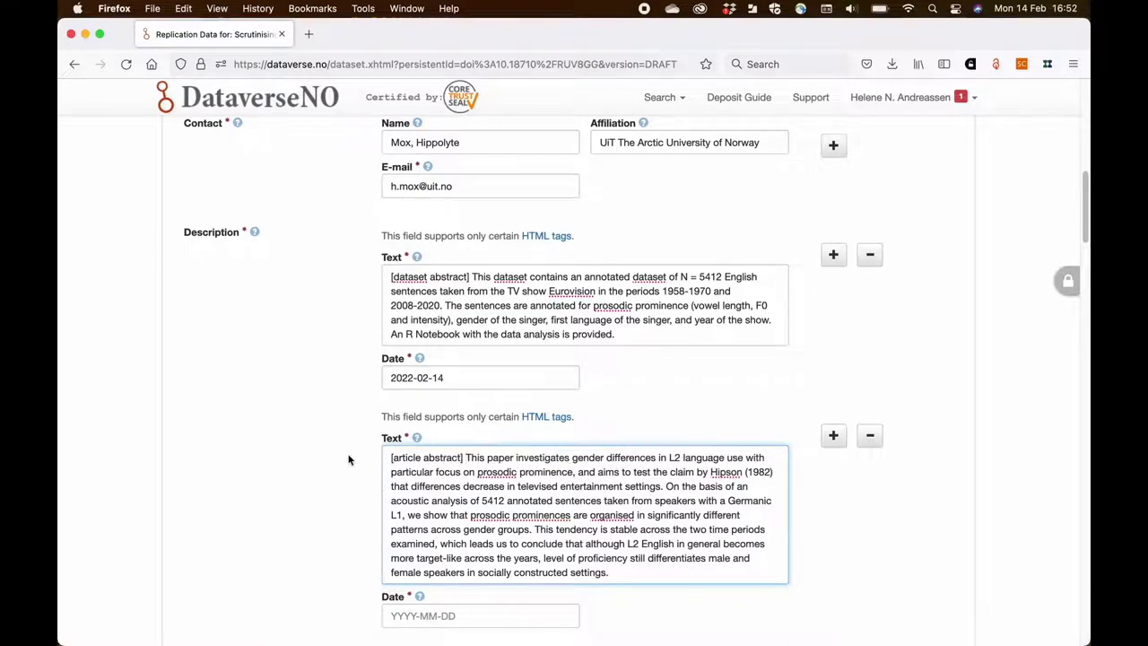
{"action": "scroll", "coordinate": [363, 462], "scroll_direction": "down", "scroll_amount": 2}
{"action": "left_click", "coordinate": [433, 562]}
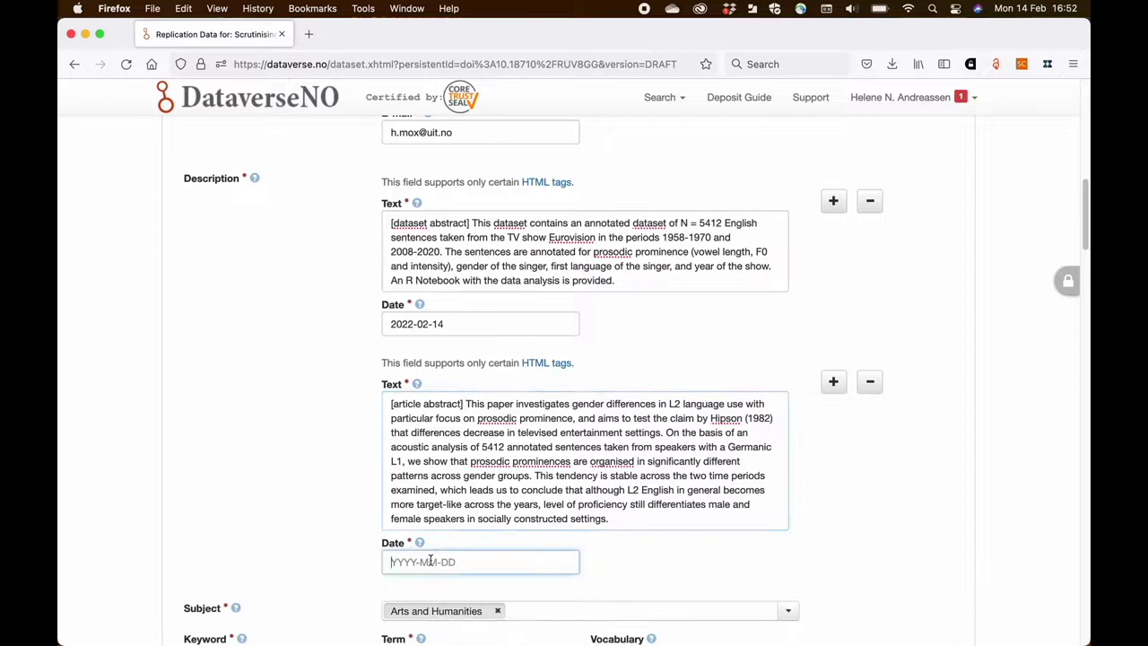
{"action": "type", "text": "2022-02-14"}
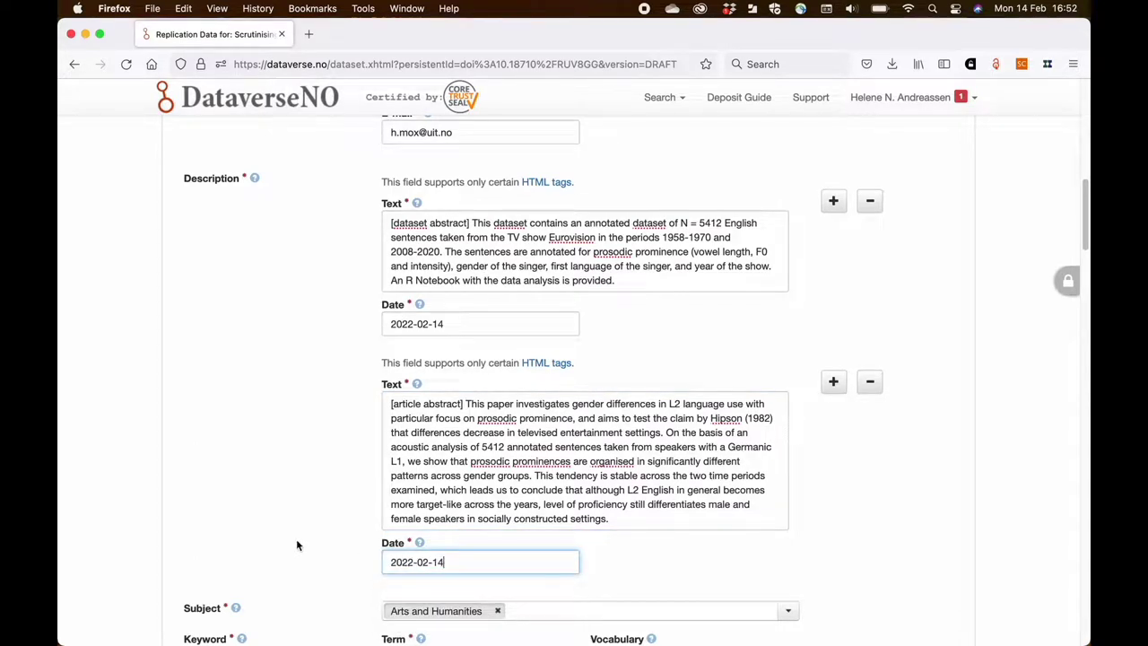
- Begin the Related Publication citation with the author, year 2022 and the Eurovision article title
{"action": "scroll", "coordinate": [296, 545], "scroll_direction": "down", "scroll_amount": 2}
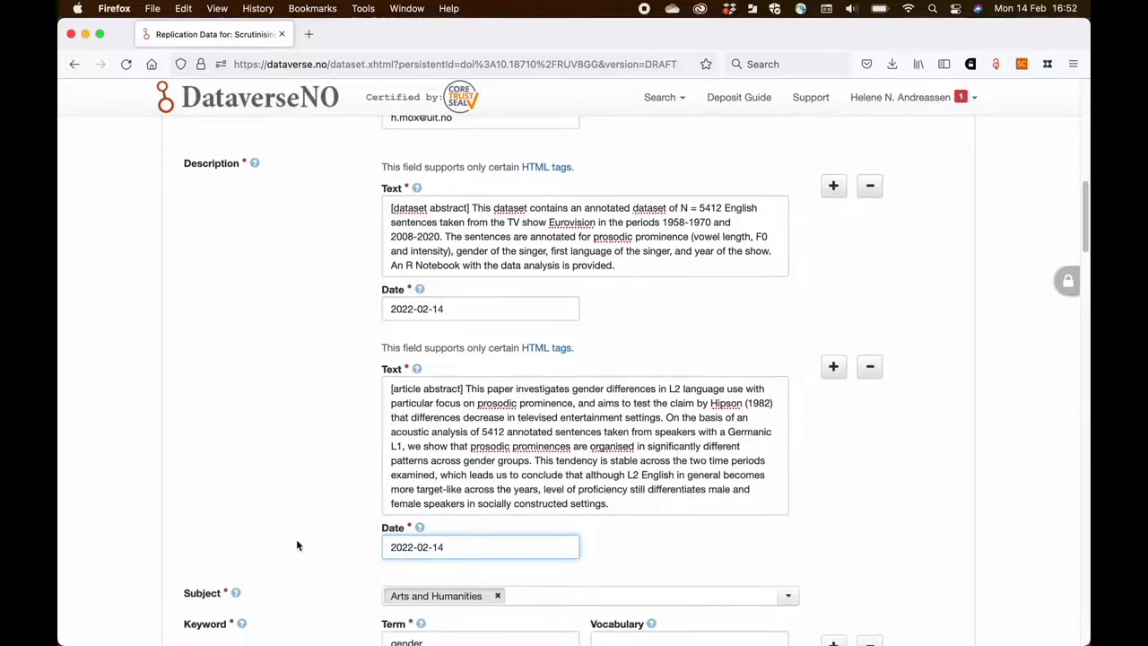
{"action": "scroll", "coordinate": [297, 545], "scroll_direction": "down", "scroll_amount": 2}
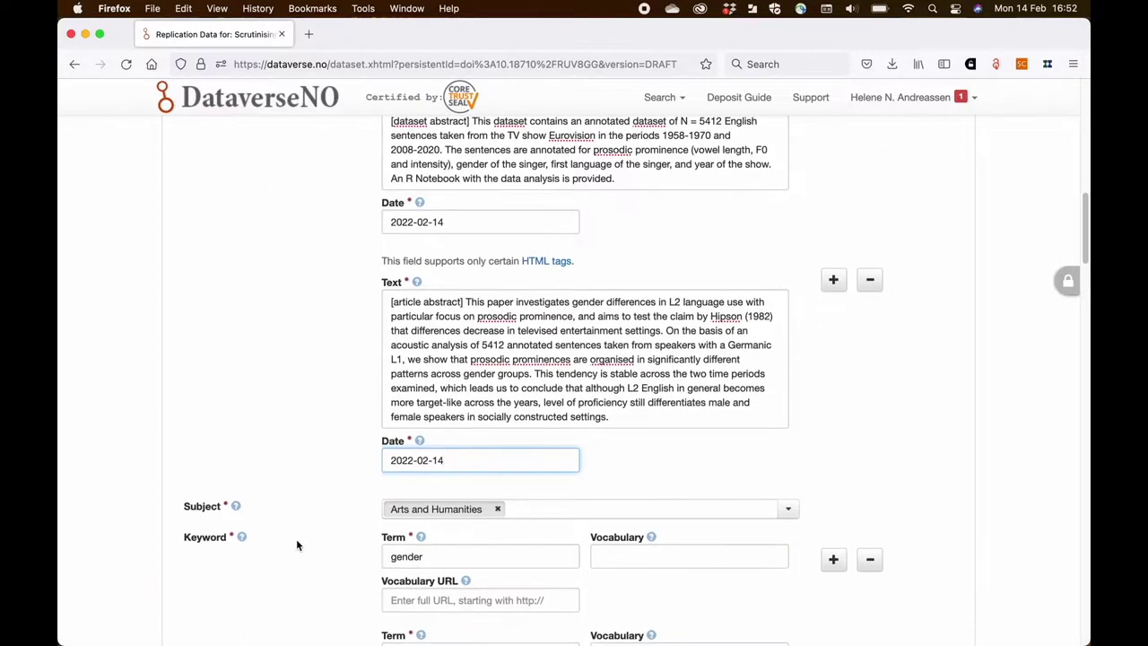
{"action": "scroll", "coordinate": [297, 544], "scroll_direction": "down", "scroll_amount": 2}
{"action": "scroll", "coordinate": [297, 544], "scroll_direction": "down", "scroll_amount": 5}
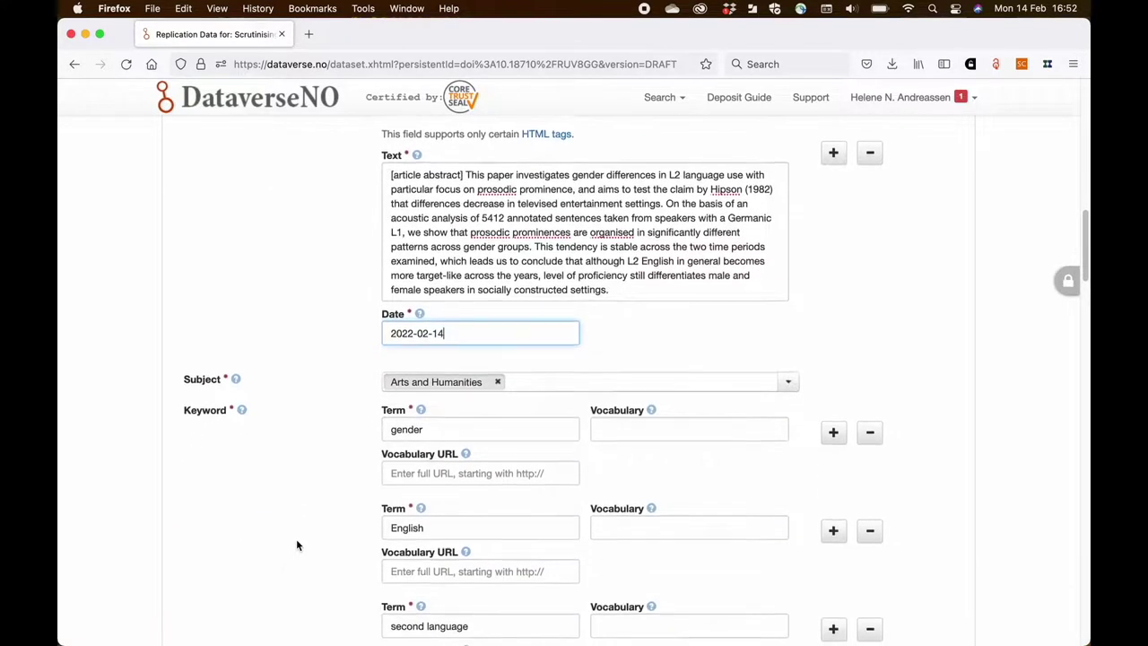
{"action": "scroll", "coordinate": [297, 544], "scroll_direction": "down", "scroll_amount": 8}
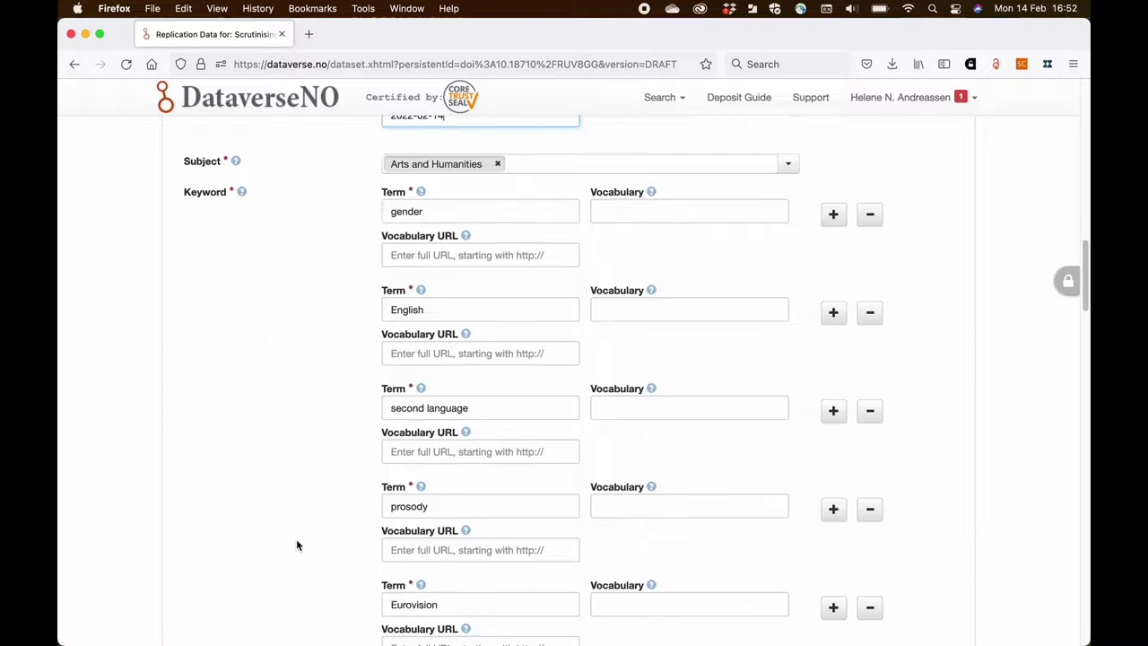
{"action": "scroll", "coordinate": [297, 545], "scroll_direction": "down", "scroll_amount": 7}
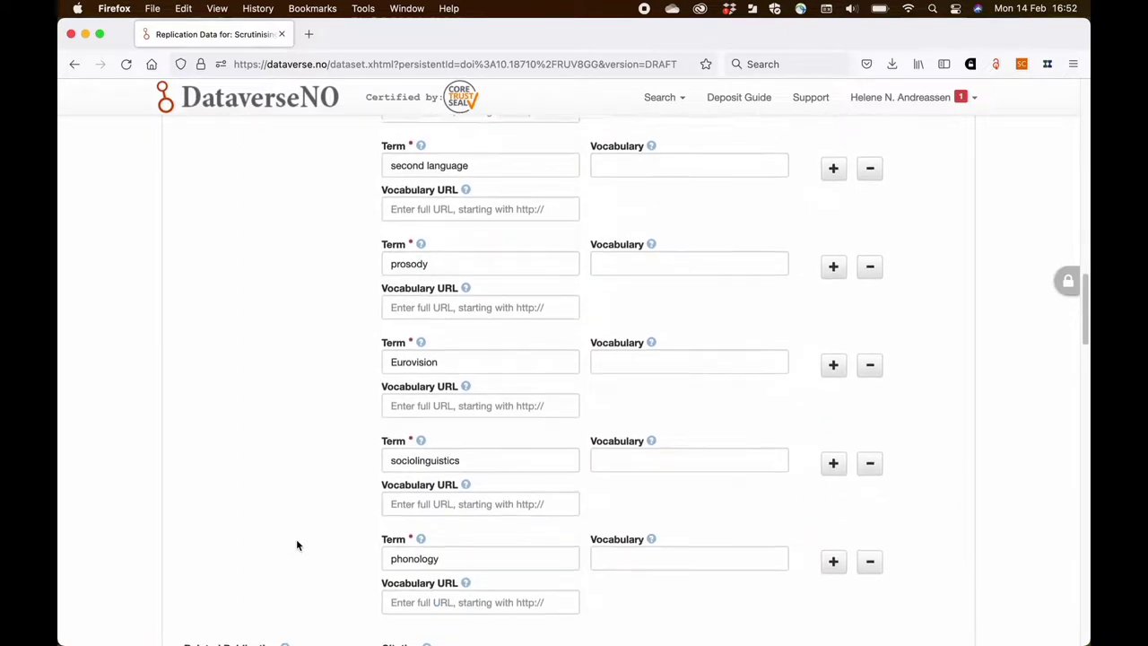
{"action": "scroll", "coordinate": [297, 545], "scroll_direction": "down", "scroll_amount": 6}
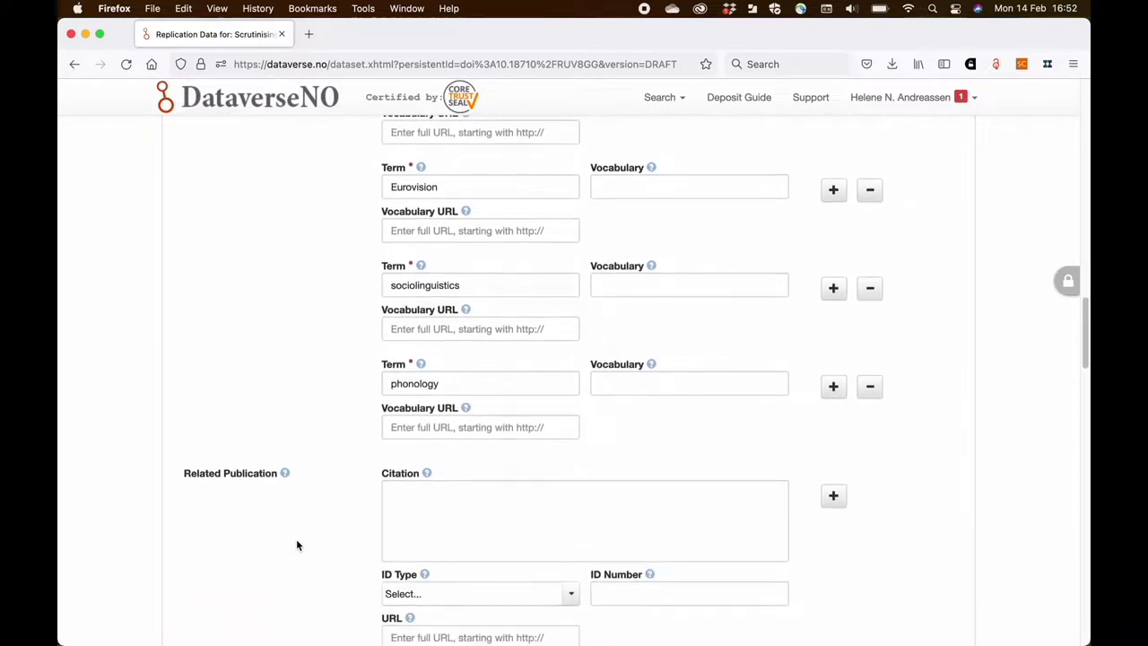
{"action": "left_click", "coordinate": [412, 423]}
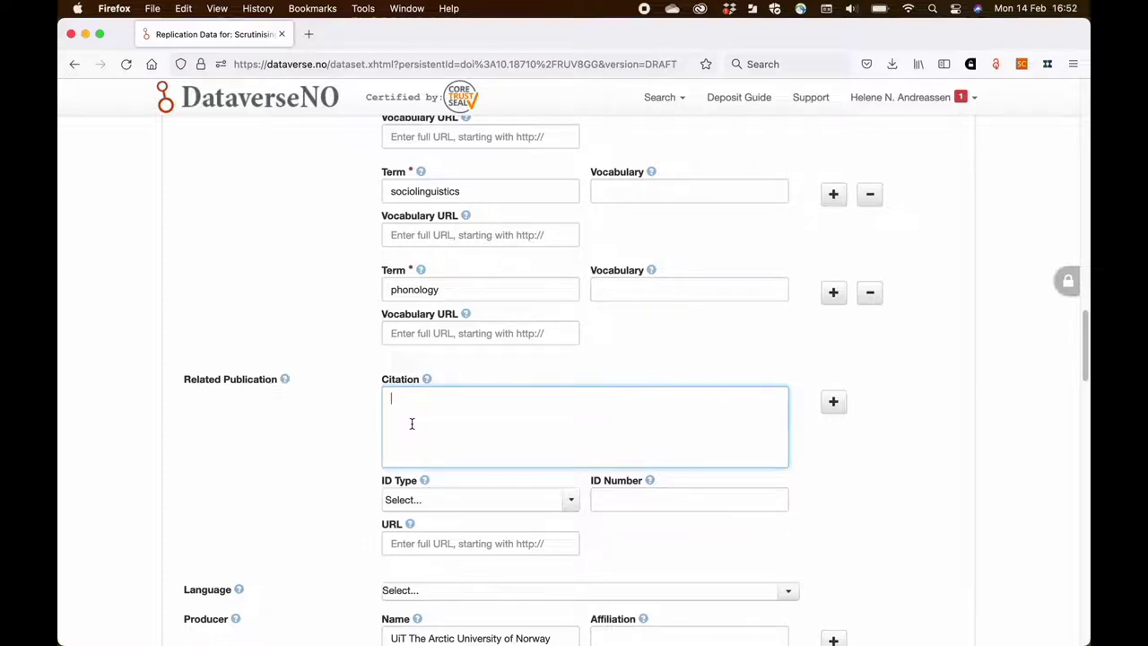
{"action": "scroll", "coordinate": [411, 424], "scroll_direction": "up", "scroll_amount": 5}
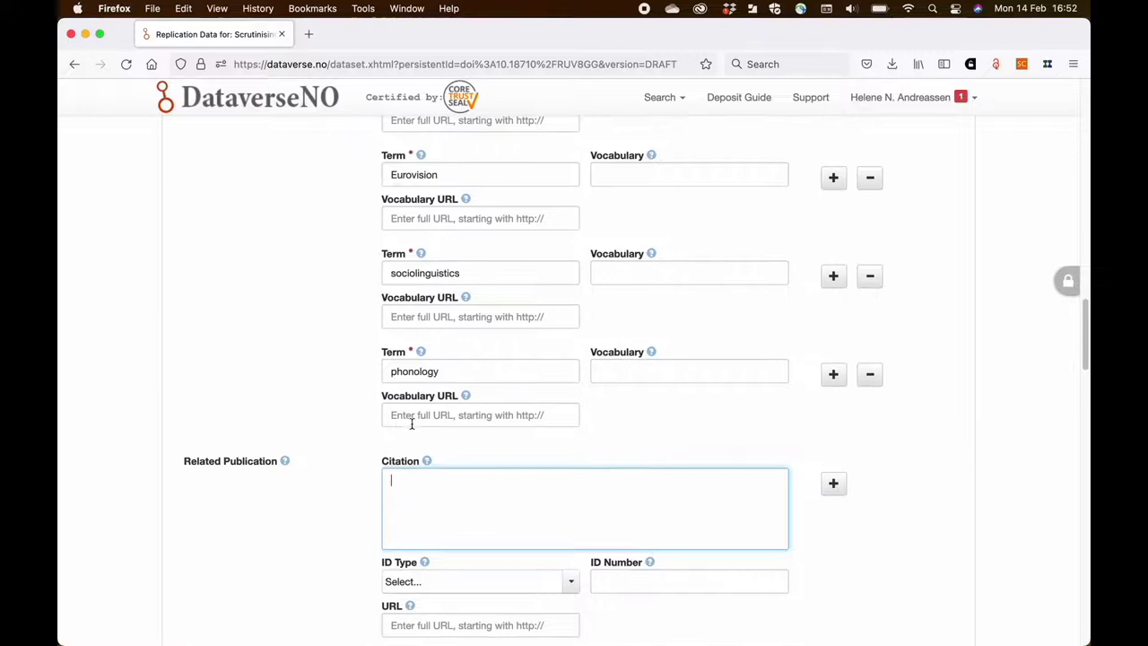
{"action": "scroll", "coordinate": [412, 426], "scroll_direction": "down", "scroll_amount": 5}
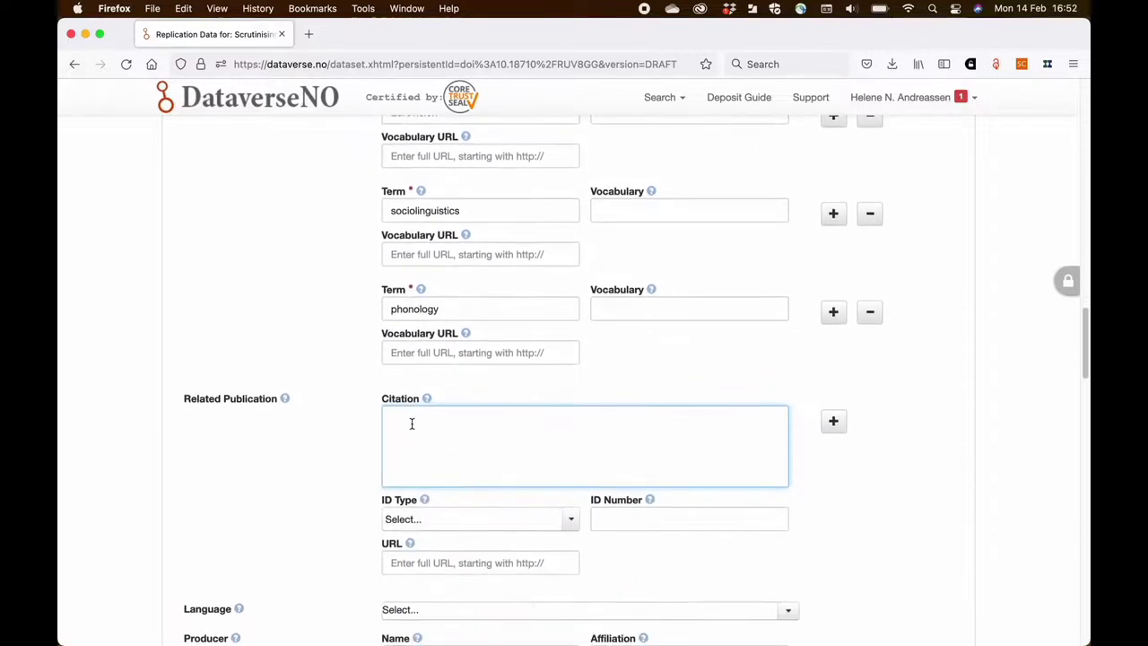
{"action": "type", "text": "Mox, H. (2022). Scrutinising gender diffe"}
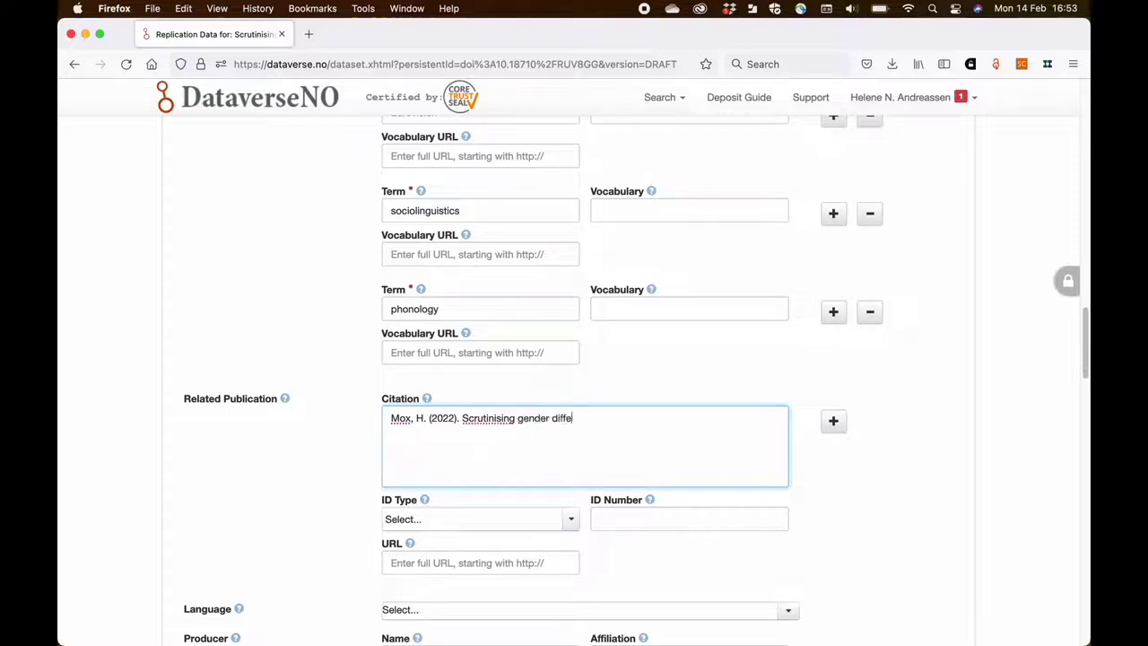
{"action": "type", "text": "rences in language use in the TV show Eurovisioh"}
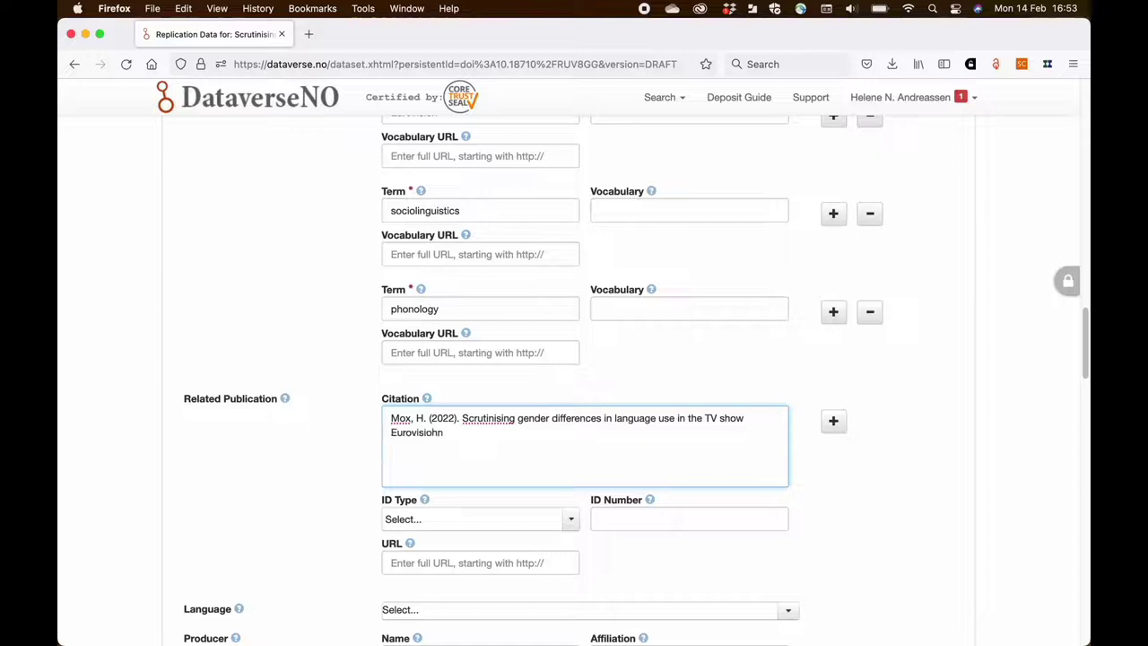
- Finish the citation with Journal of Televised Entertainment Studies, 9, 17-32 and its doi.org link
{"action": "key", "text": "BackSpace"}
{"action": "type", "text": "n."}
{"action": "type", "text": " Juo"}
{"action": "type", "text": "rnal of Tele"}
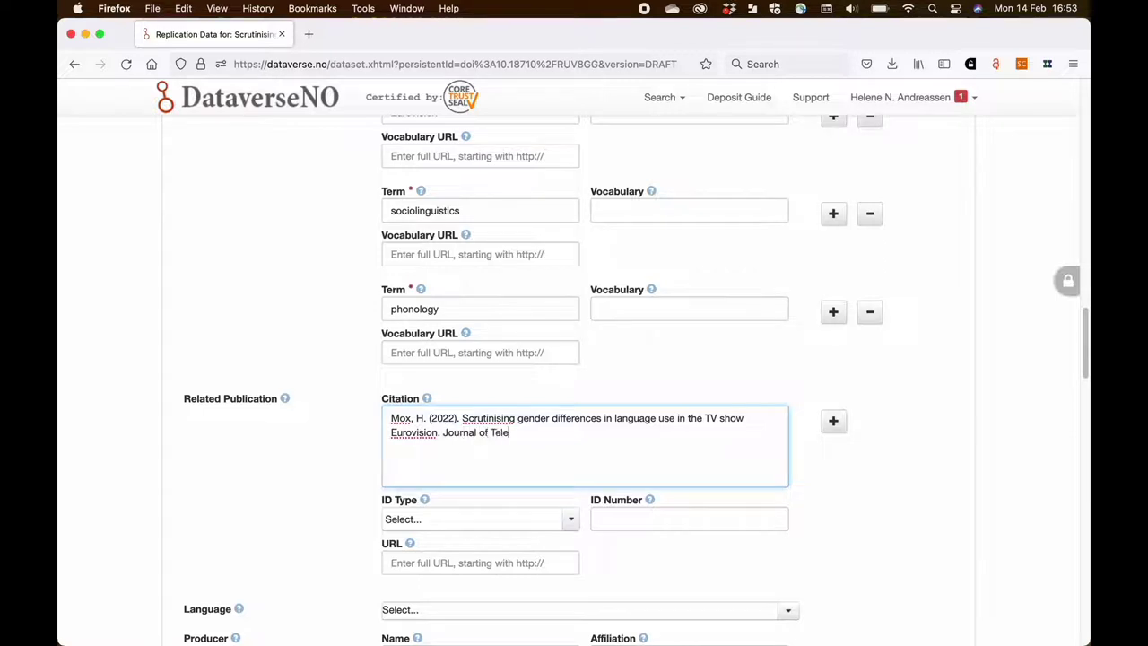
{"action": "type", "text": "vised Entertainment stud"}
{"action": "key", "text": "BackSpace"}
{"action": "key", "text": "BackSpace"}
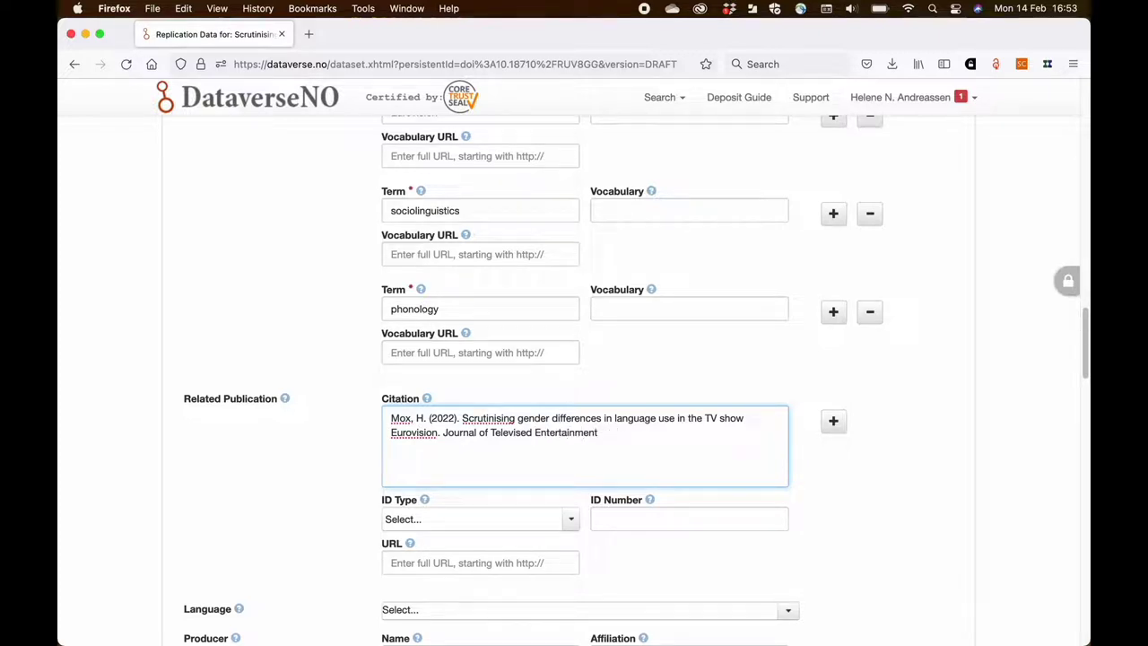
{"action": "type", "text": "Studies, 9, 17-32. htt"}
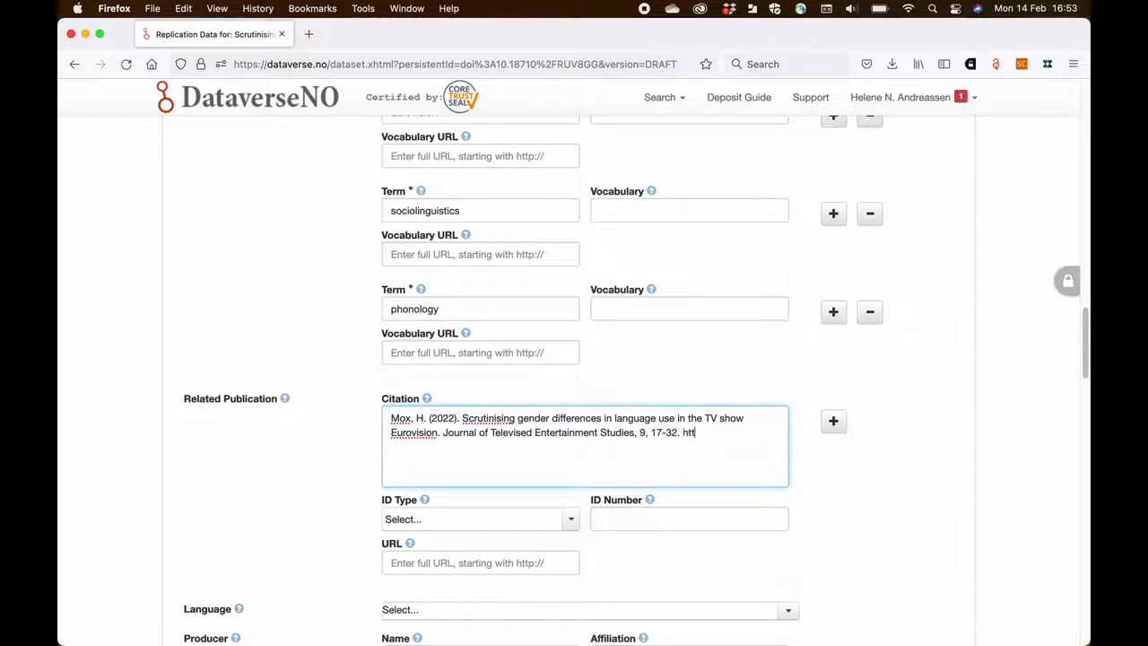
{"action": "type", "text": "ps://doi.org"}
{"action": "type", "text": "/10.15497/s"}
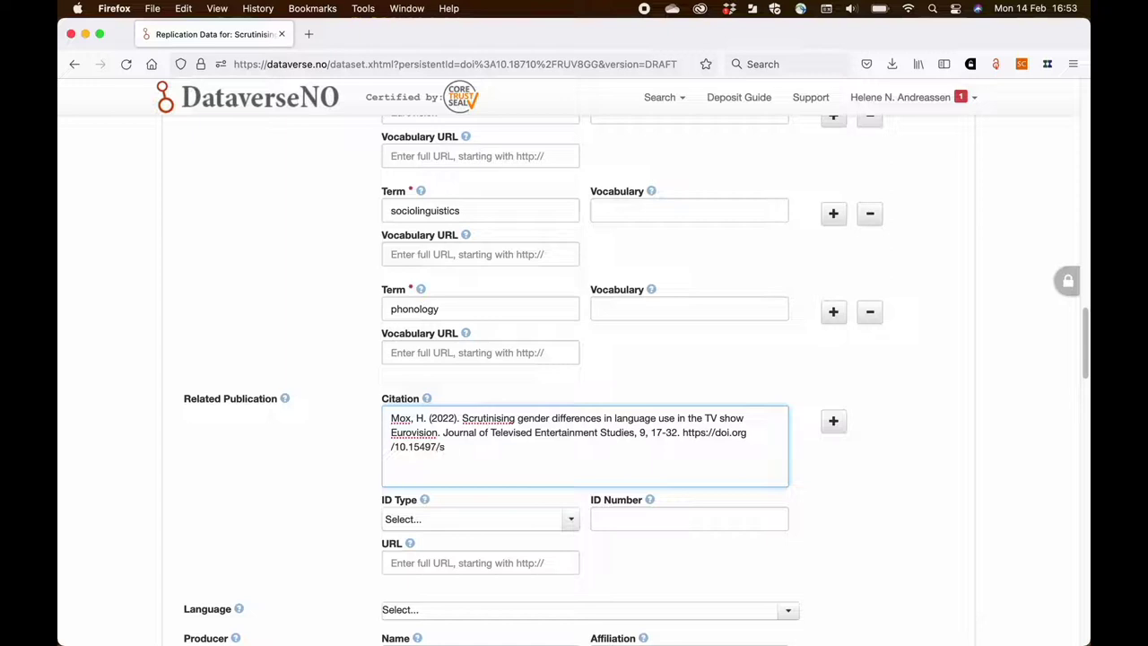
{"action": "type", "text": "00040"}
{"action": "scroll", "coordinate": [376, 464], "scroll_direction": "down", "scroll_amount": 2}
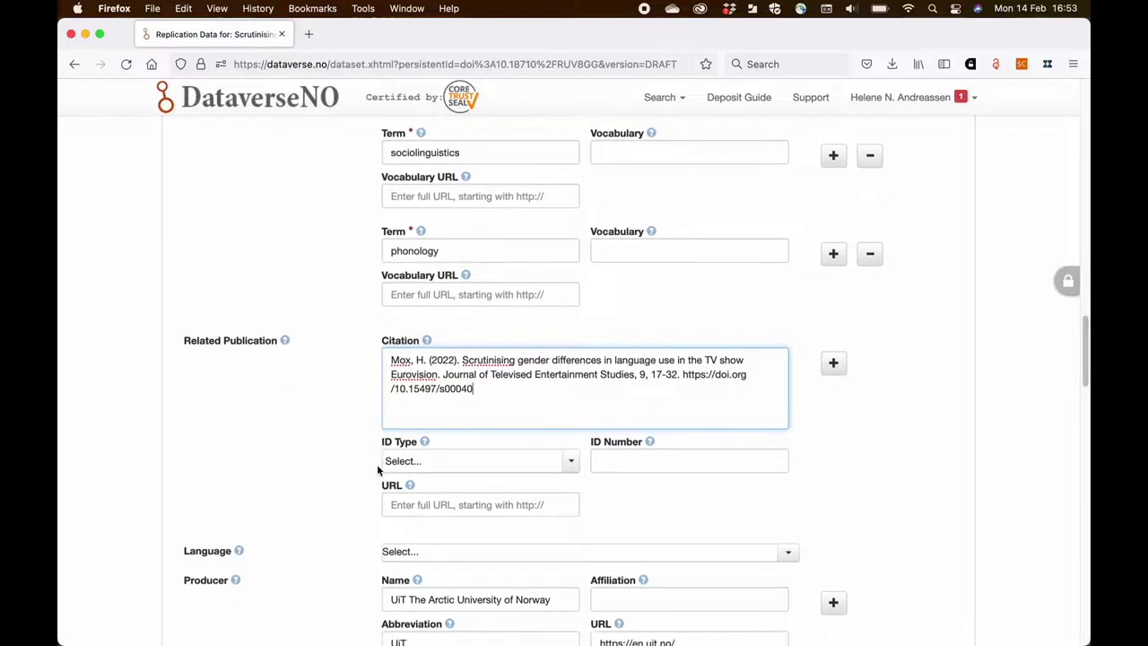
{"action": "scroll", "coordinate": [377, 464], "scroll_direction": "down", "scroll_amount": 1}
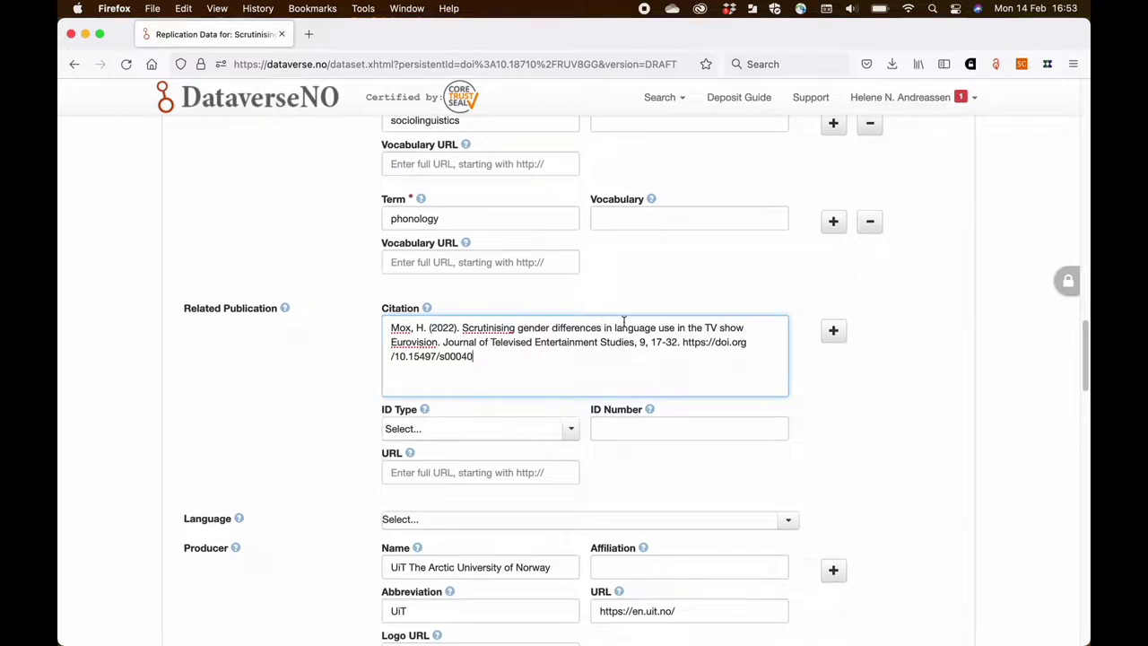
- Give the related publication ID type doi and paste 10.15497/s00040 from the citation as its ID number
{"action": "left_click", "coordinate": [564, 432]}
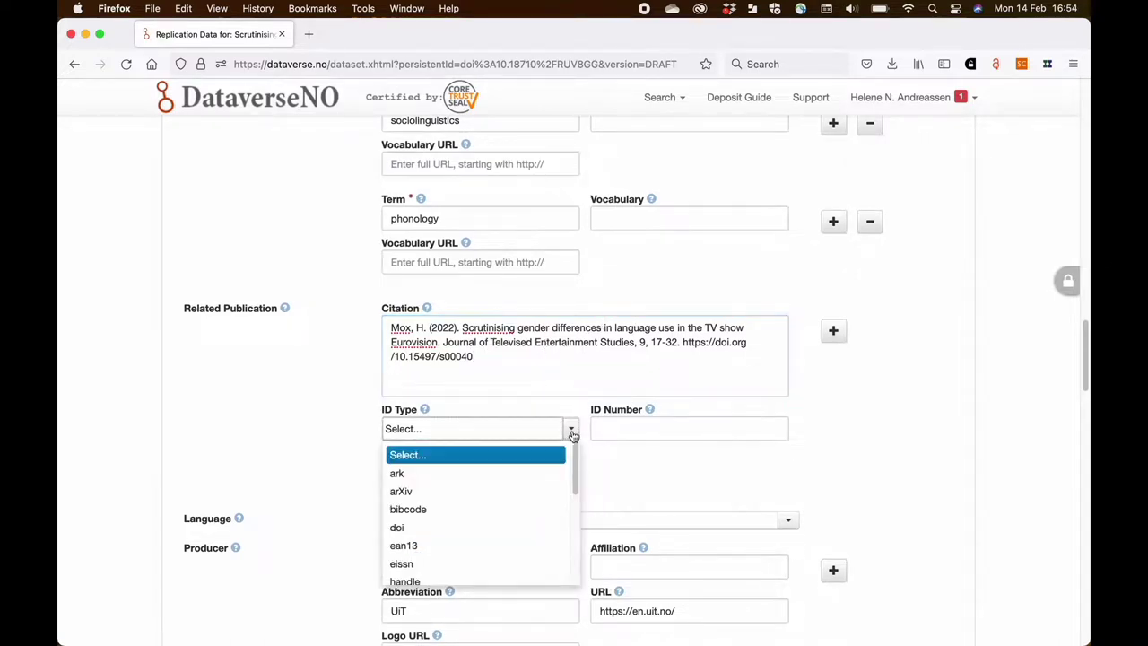
{"action": "left_click", "coordinate": [511, 527]}
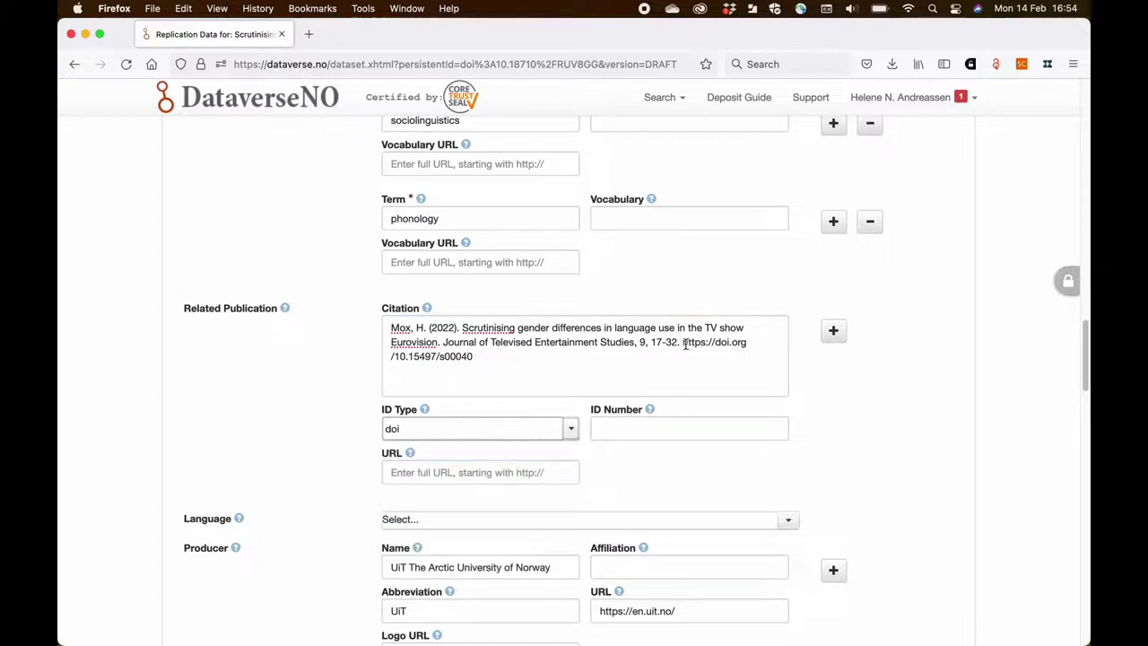
{"action": "left_click_drag", "start_coordinate": [473, 356], "coordinate": [400, 356]}
{"action": "key", "text": "super+c"}
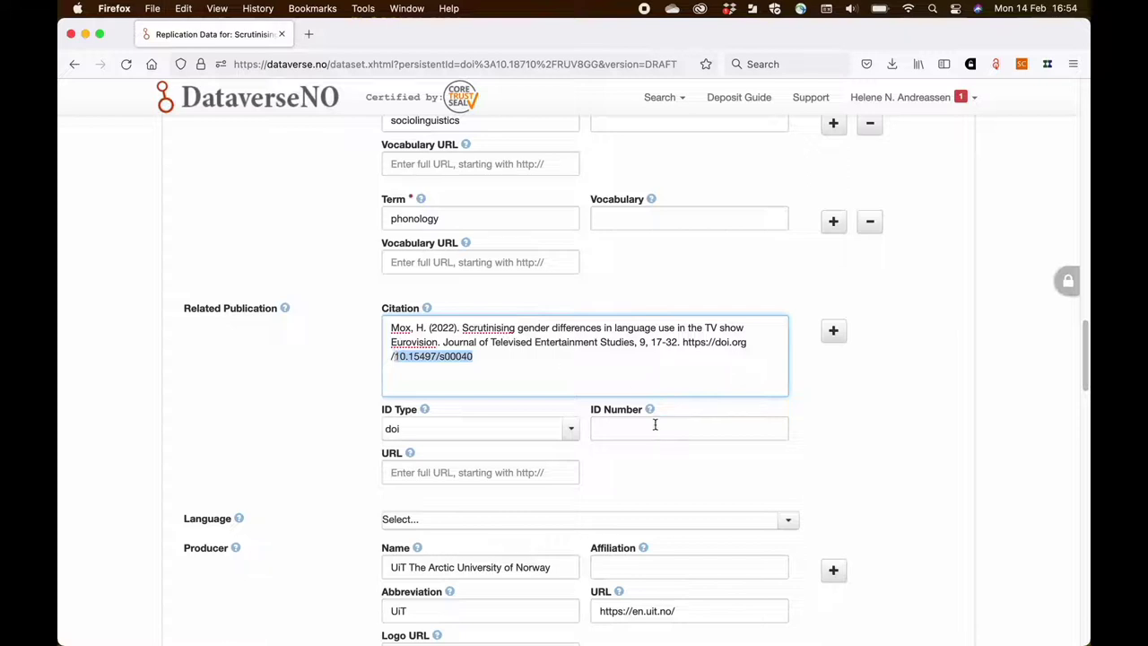
{"action": "left_click", "coordinate": [653, 423]}
{"action": "key", "text": "super+v"}
{"action": "scroll", "coordinate": [619, 497], "scroll_direction": "down", "scroll_amount": 3}
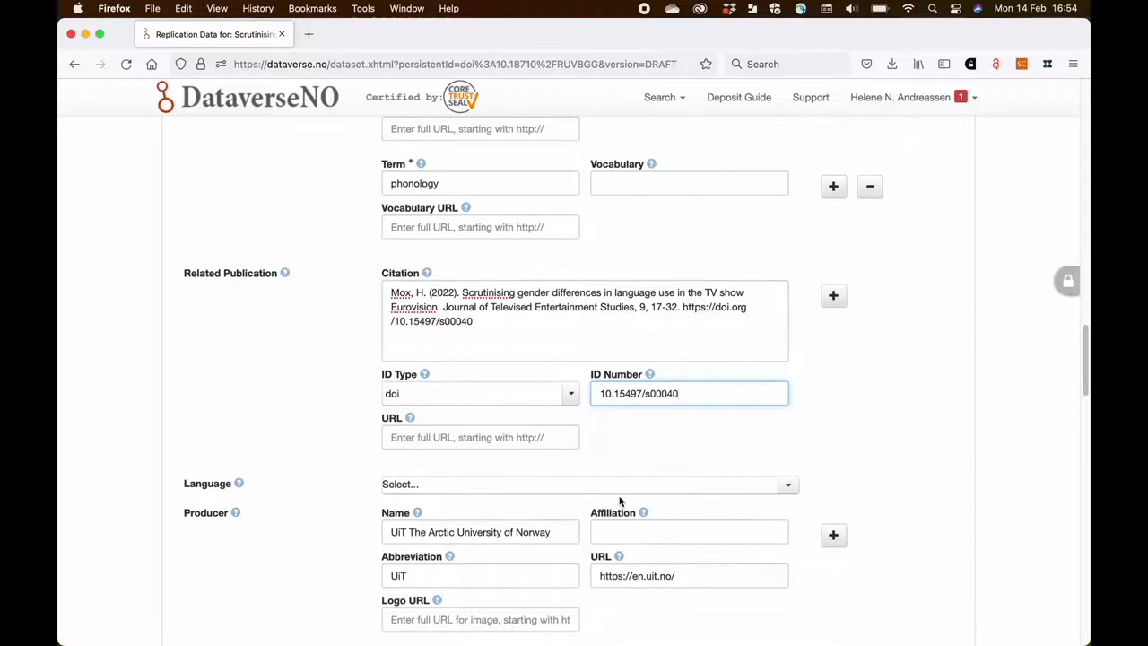
{"action": "scroll", "coordinate": [619, 496], "scroll_direction": "down", "scroll_amount": 3}
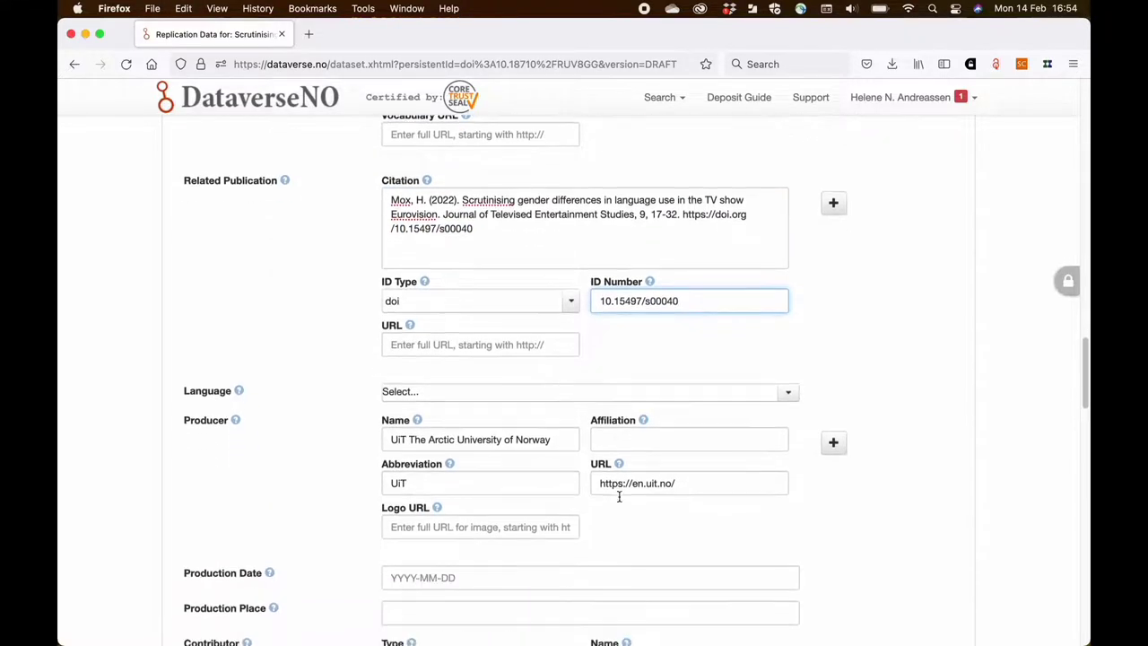
{"action": "scroll", "coordinate": [619, 499], "scroll_direction": "down", "scroll_amount": 3}
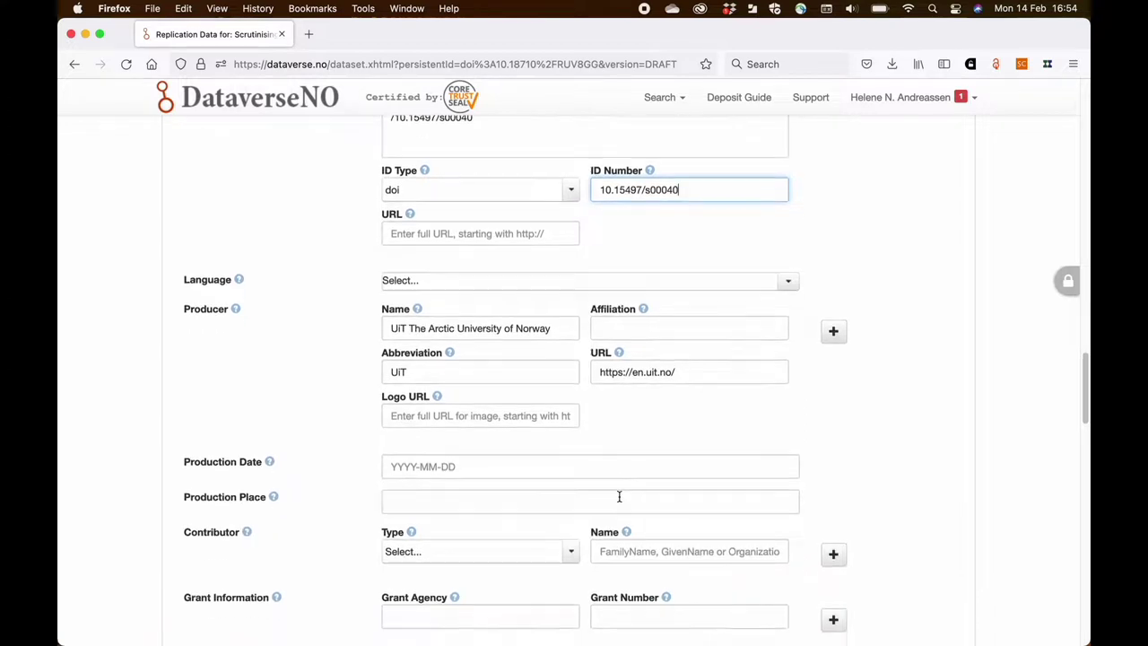
{"action": "scroll", "coordinate": [619, 497], "scroll_direction": "down", "scroll_amount": 4}
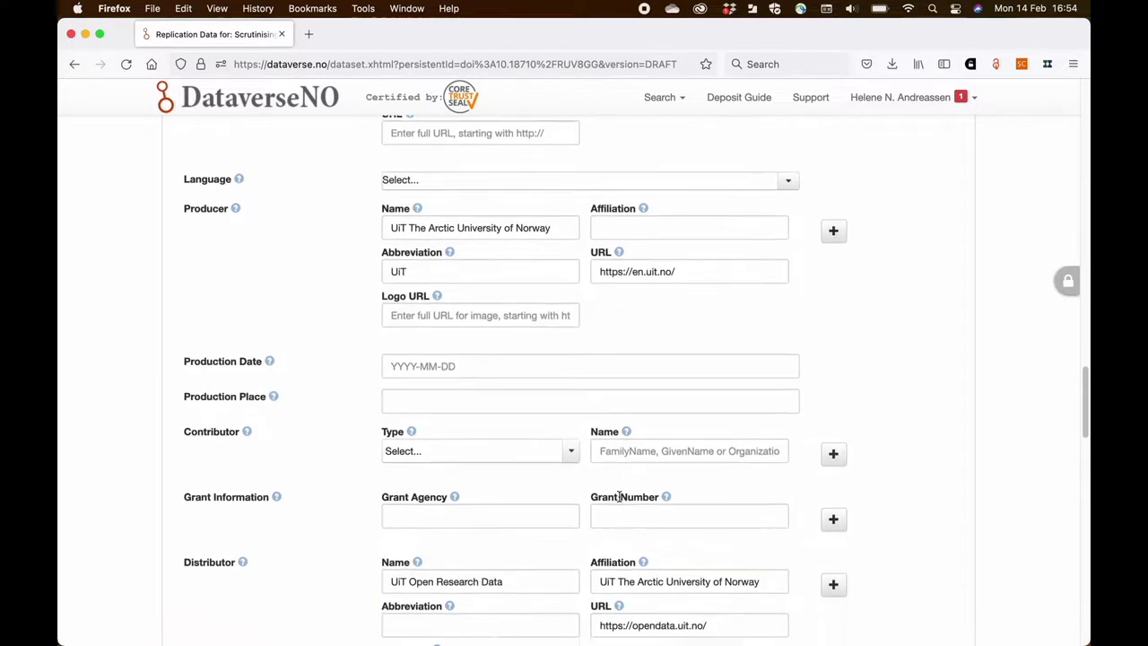
{"action": "scroll", "coordinate": [619, 496], "scroll_direction": "down", "scroll_amount": 4}
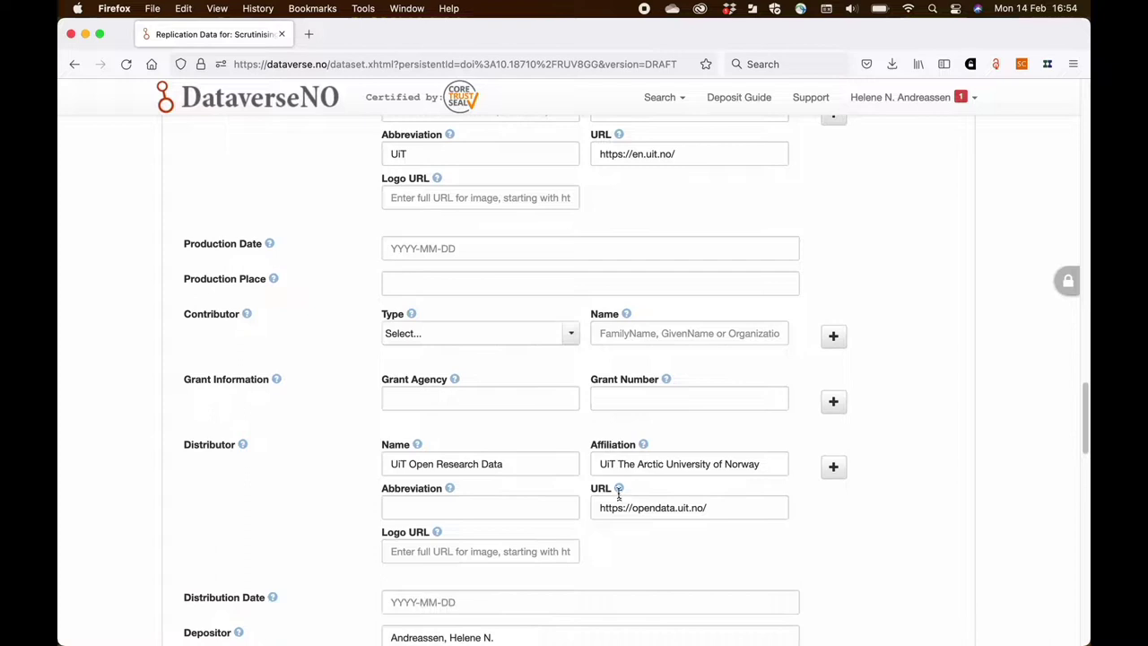
- Add a contributor of type Supervisor, choosing the name from the autocomplete suggestions
{"action": "left_click", "coordinate": [569, 349]}
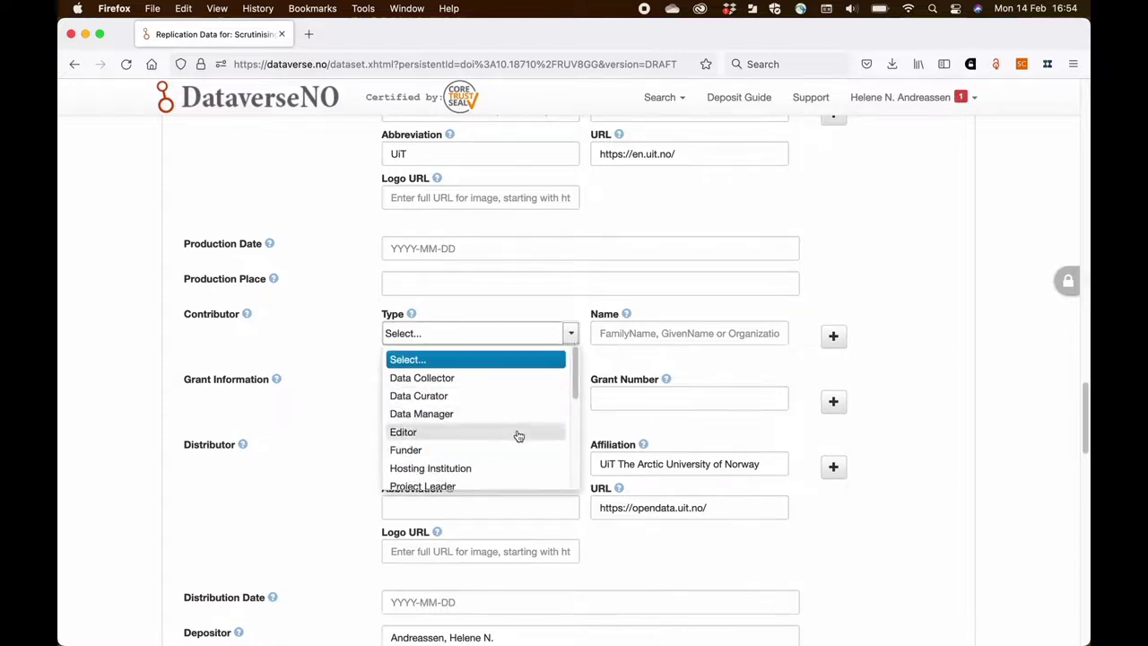
{"action": "scroll", "coordinate": [519, 437], "scroll_direction": "down", "scroll_amount": 1}
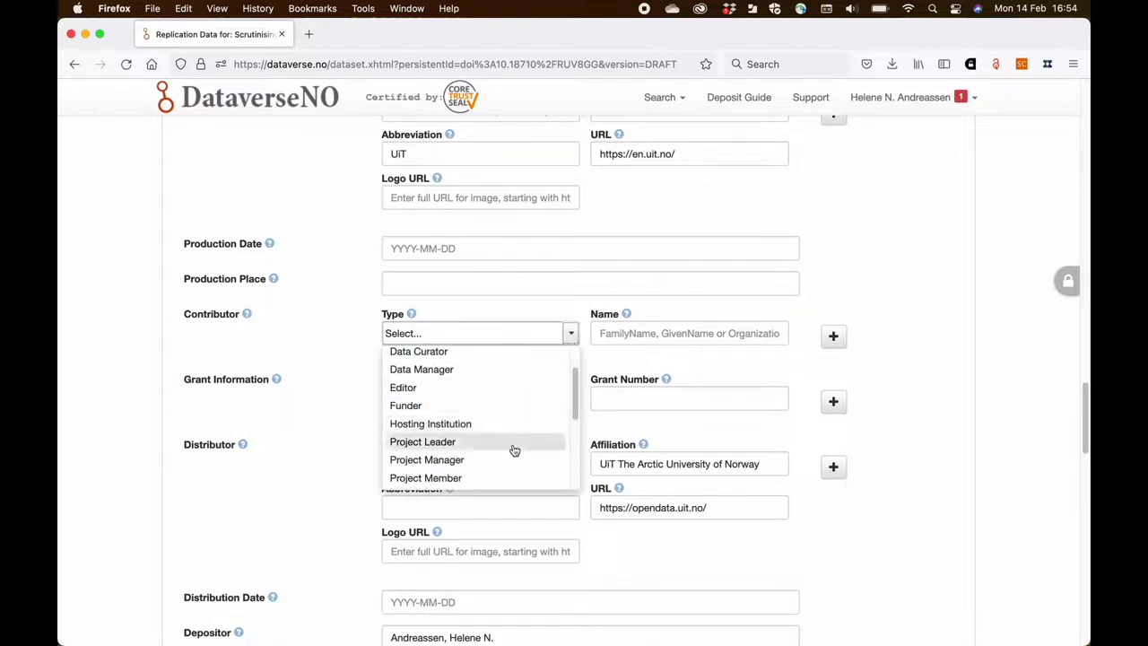
{"action": "scroll", "coordinate": [512, 449], "scroll_direction": "down", "scroll_amount": 1}
{"action": "scroll", "coordinate": [514, 449], "scroll_direction": "down", "scroll_amount": 2}
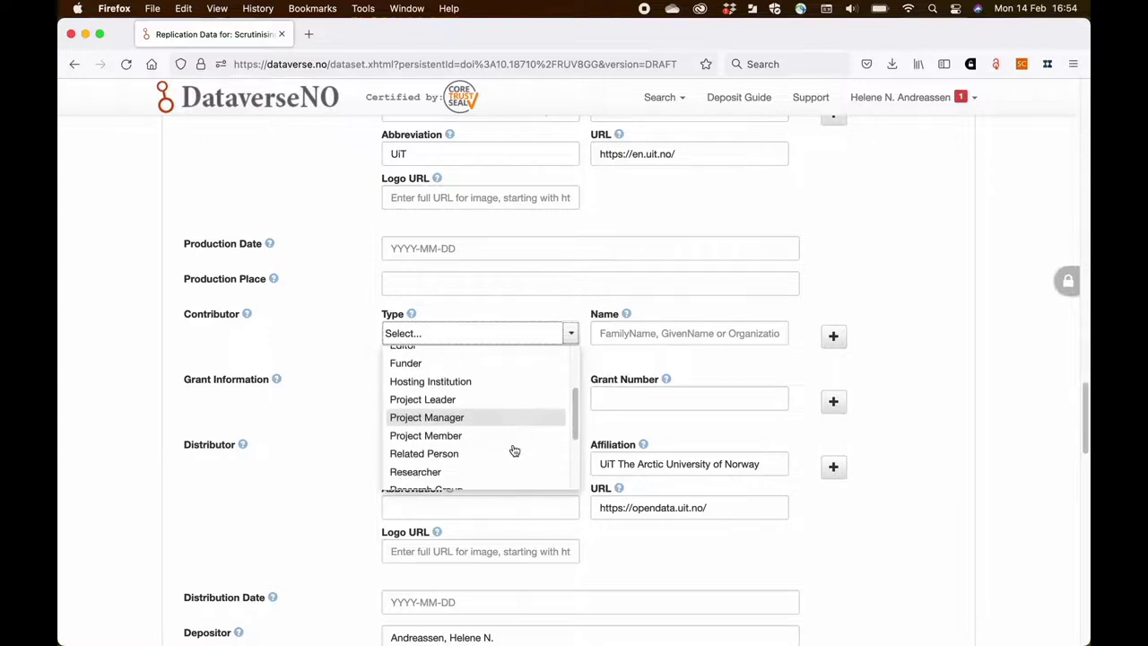
{"action": "scroll", "coordinate": [514, 449], "scroll_direction": "down", "scroll_amount": 2}
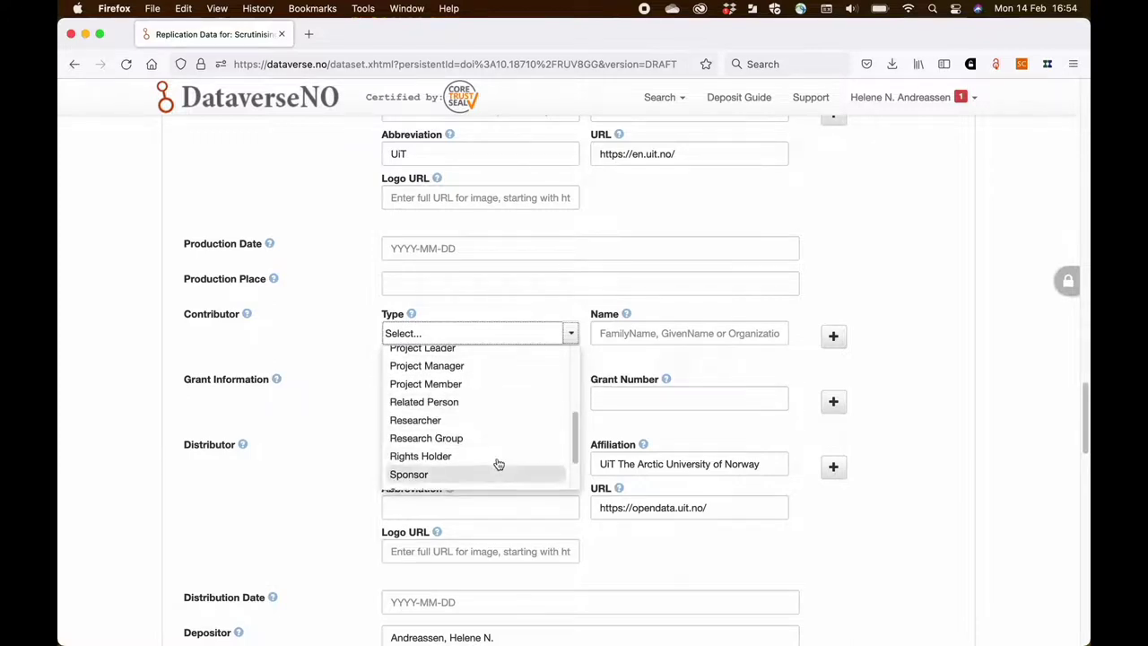
{"action": "scroll", "coordinate": [498, 464], "scroll_direction": "down", "scroll_amount": 1}
{"action": "scroll", "coordinate": [499, 463], "scroll_direction": "down", "scroll_amount": 1}
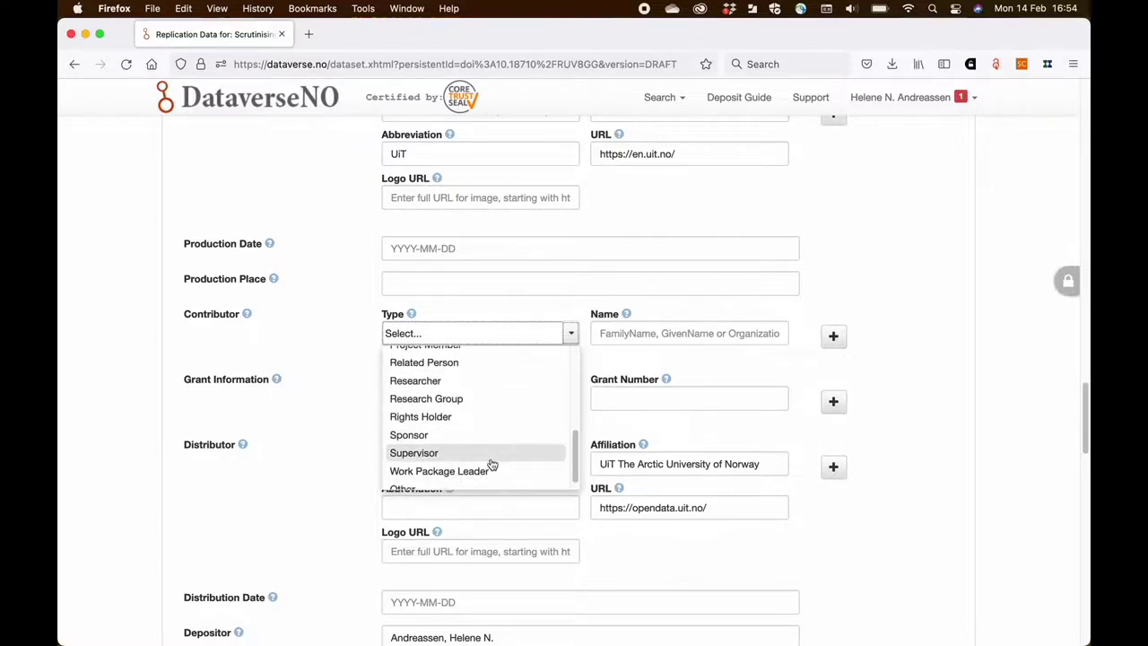
{"action": "left_click", "coordinate": [498, 459]}
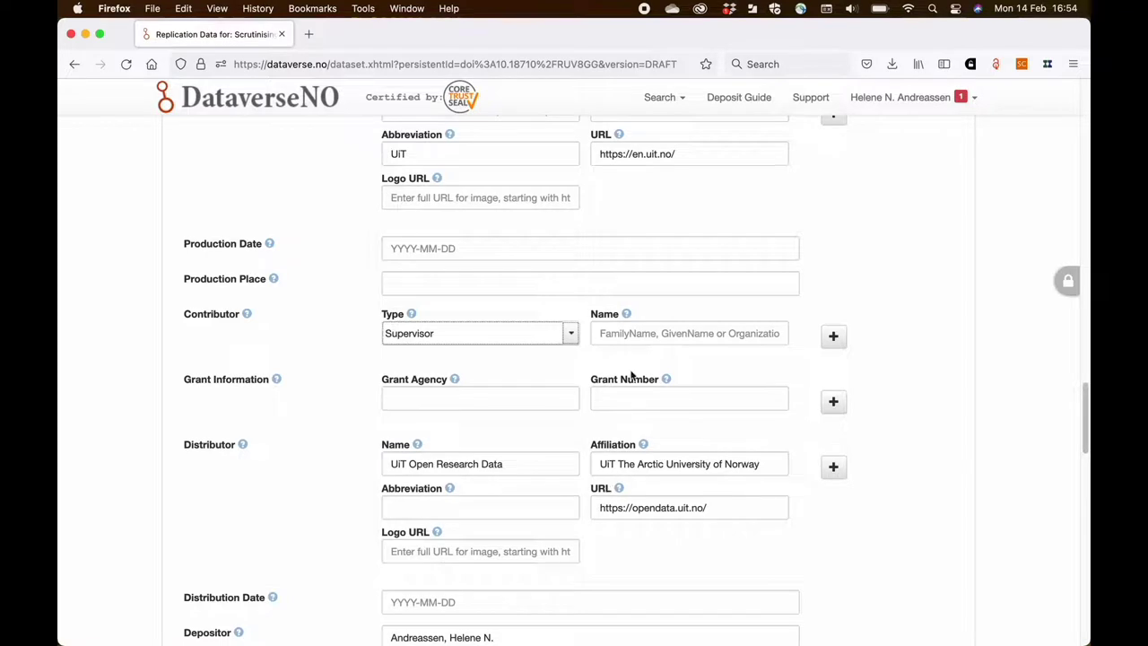
{"action": "left_click", "coordinate": [628, 333]}
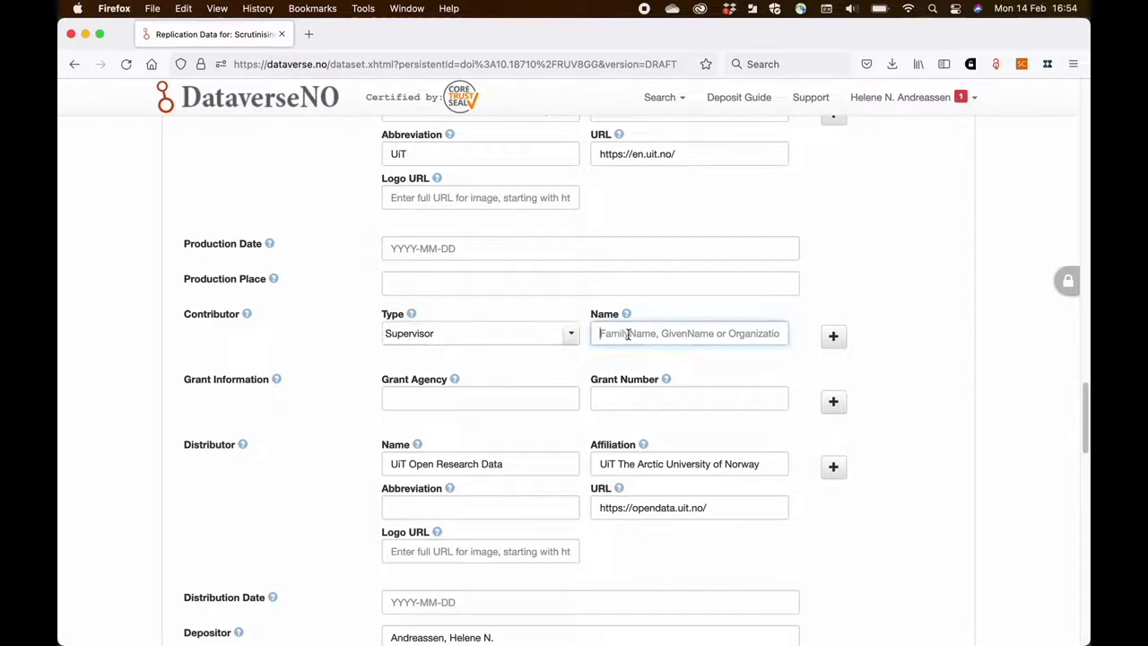
{"action": "type", "text": "Ju"}
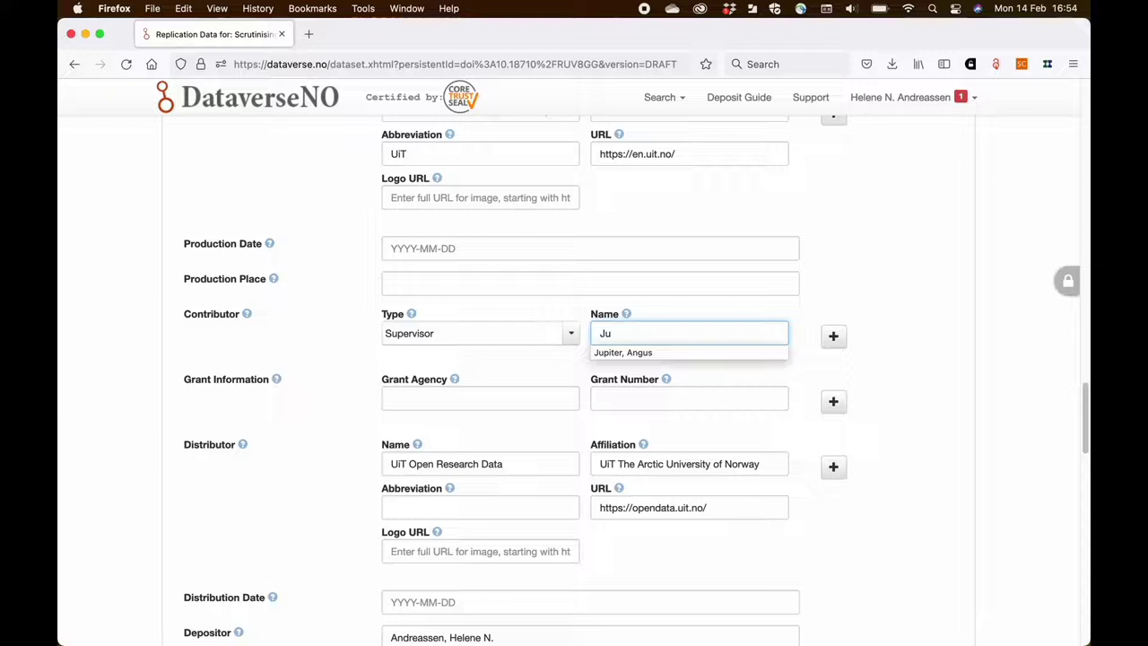
{"action": "key", "text": "Down"}
{"action": "key", "text": "Tab"}
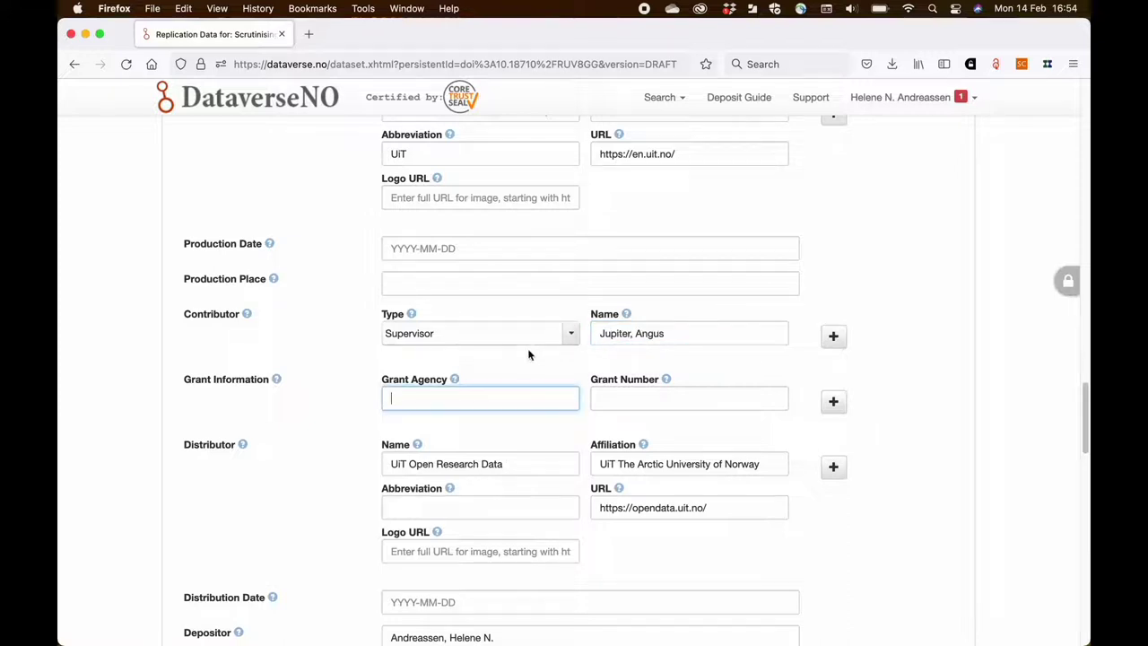
- Enter grant information: agency Norwegian Research Council, grant number 24912
{"action": "left_click", "coordinate": [461, 399]}
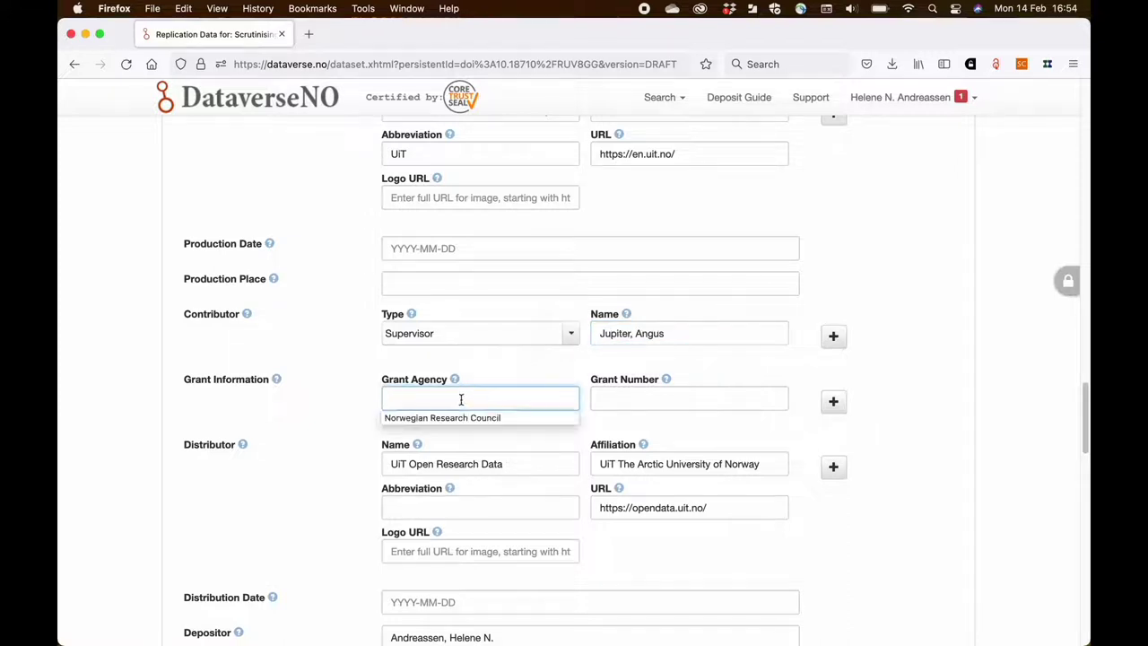
{"action": "left_click", "coordinate": [461, 418]}
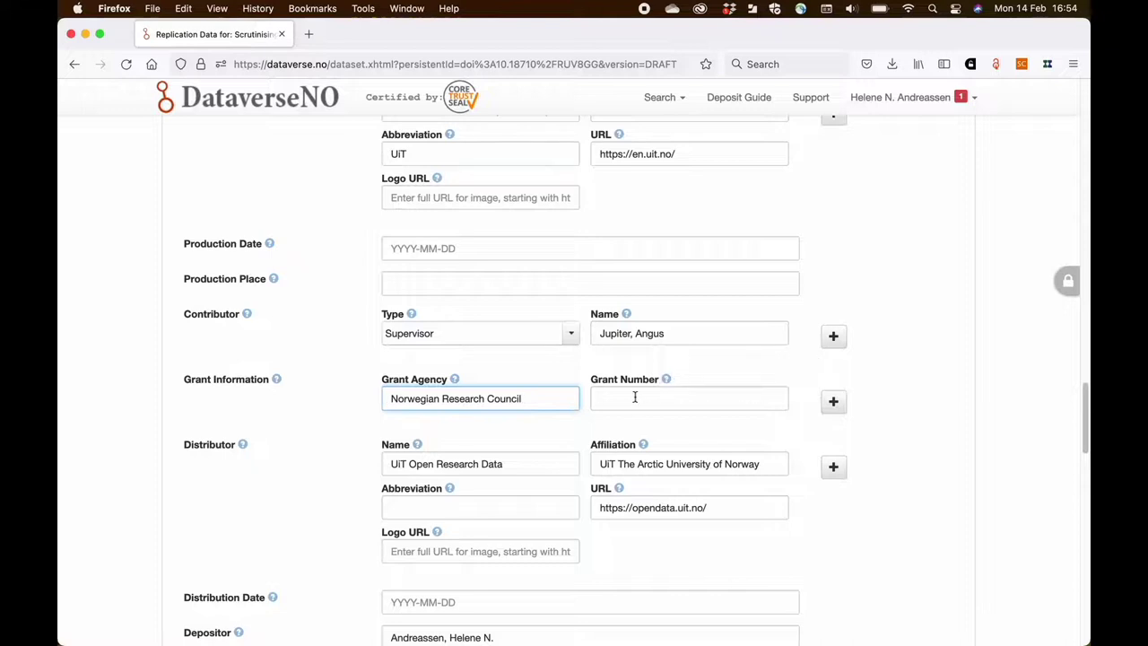
{"action": "left_click", "coordinate": [633, 397]}
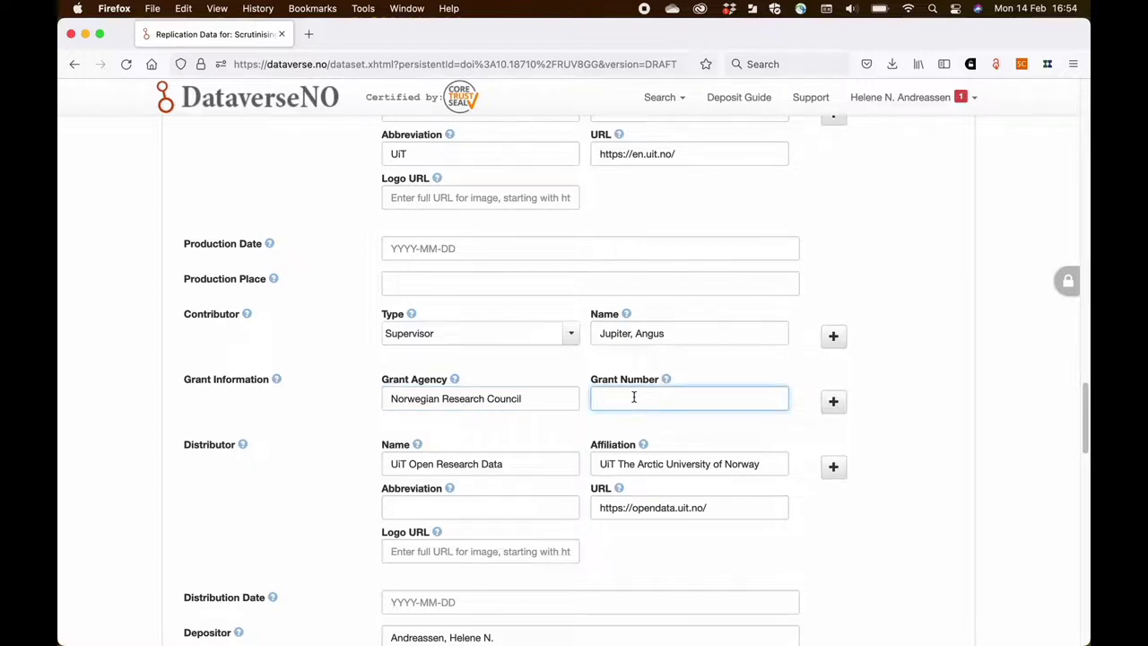
{"action": "type", "text": "24912"}
- Enter the first time period covered, start 1958 and end 1970
{"action": "scroll", "coordinate": [340, 430], "scroll_direction": "down", "scroll_amount": 2}
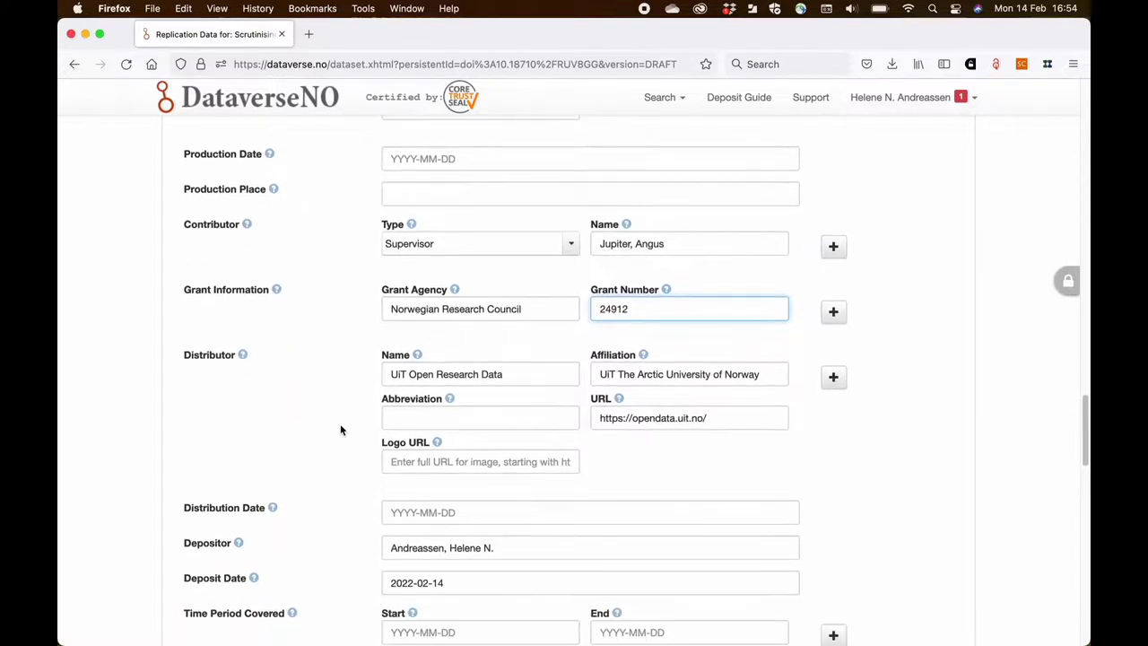
{"action": "scroll", "coordinate": [340, 429], "scroll_direction": "down", "scroll_amount": 2}
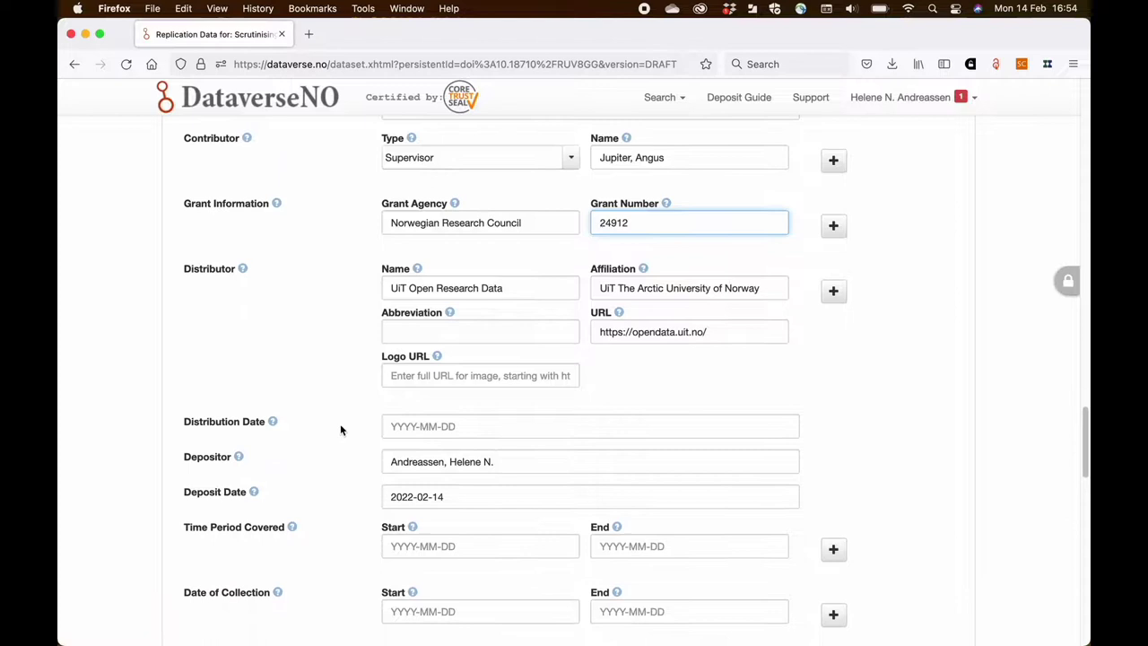
{"action": "scroll", "coordinate": [340, 430], "scroll_direction": "down", "scroll_amount": 1}
{"action": "scroll", "coordinate": [340, 430], "scroll_direction": "down", "scroll_amount": 1}
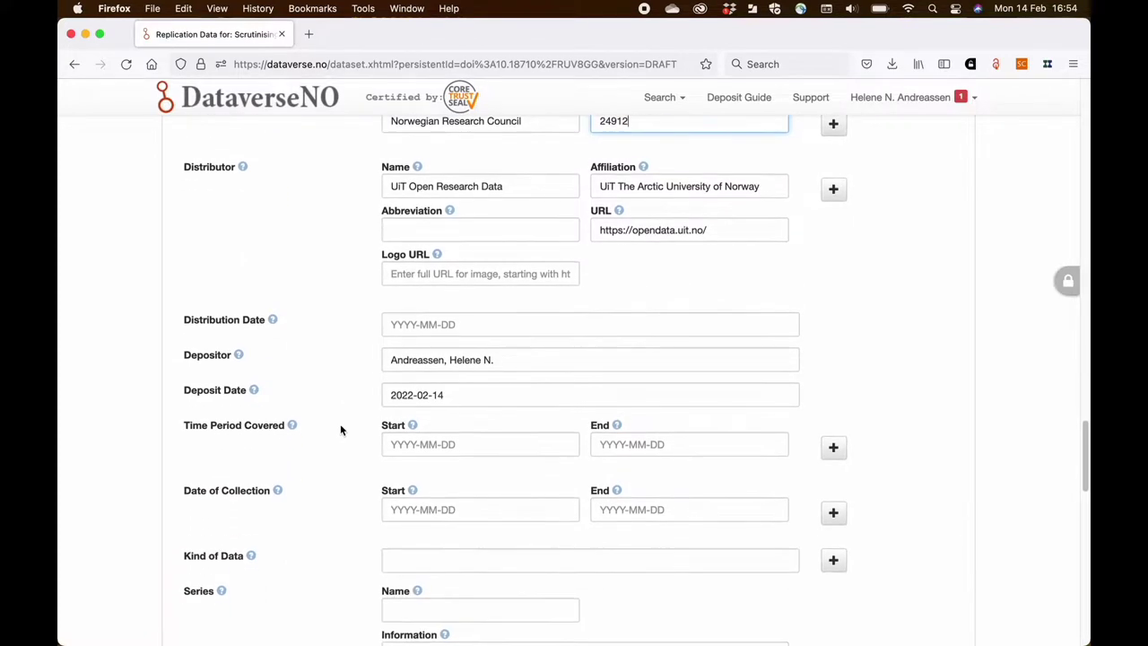
{"action": "left_click", "coordinate": [397, 447]}
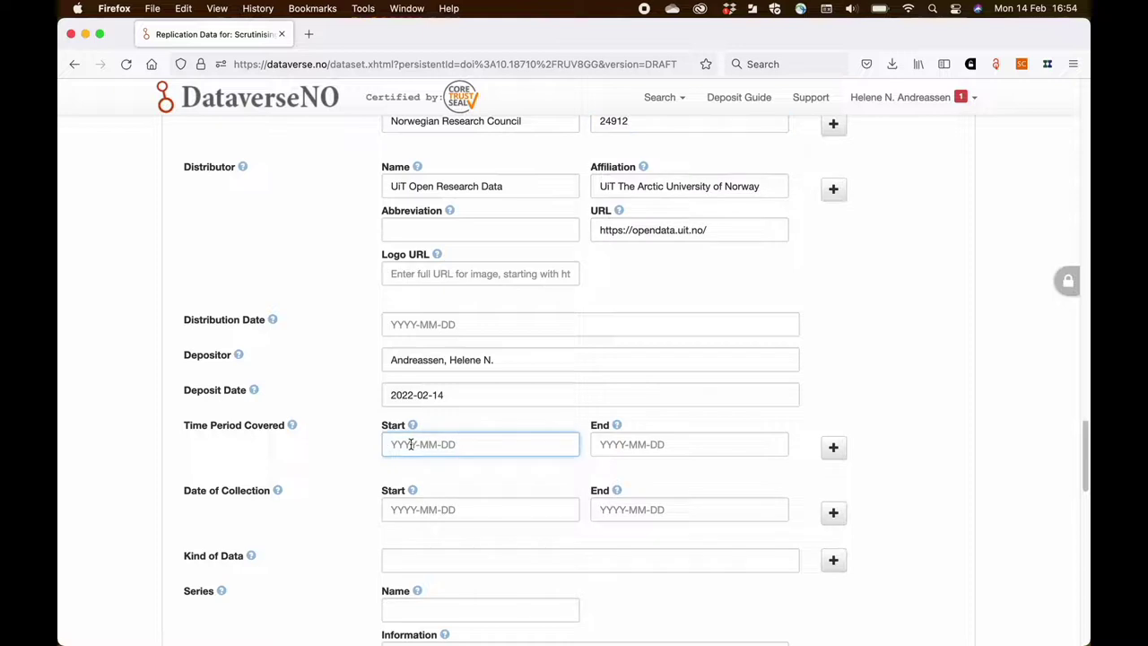
{"action": "type", "text": "1"}
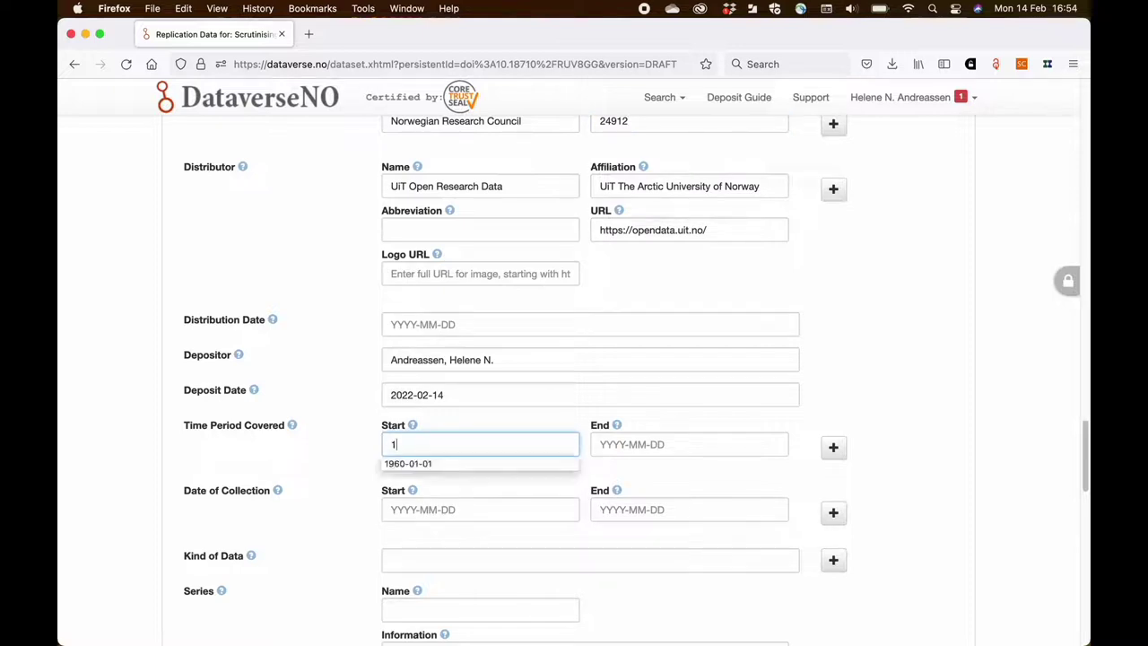
{"action": "type", "text": "95"}
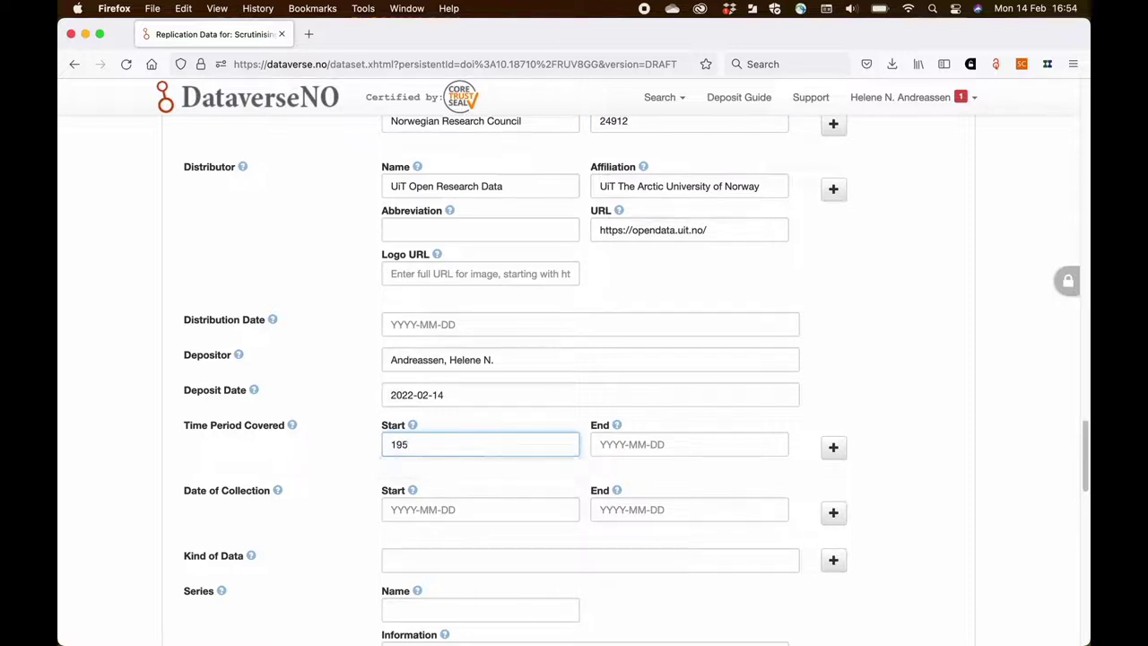
{"action": "type", "text": "8"}
{"action": "left_click", "coordinate": [605, 444]}
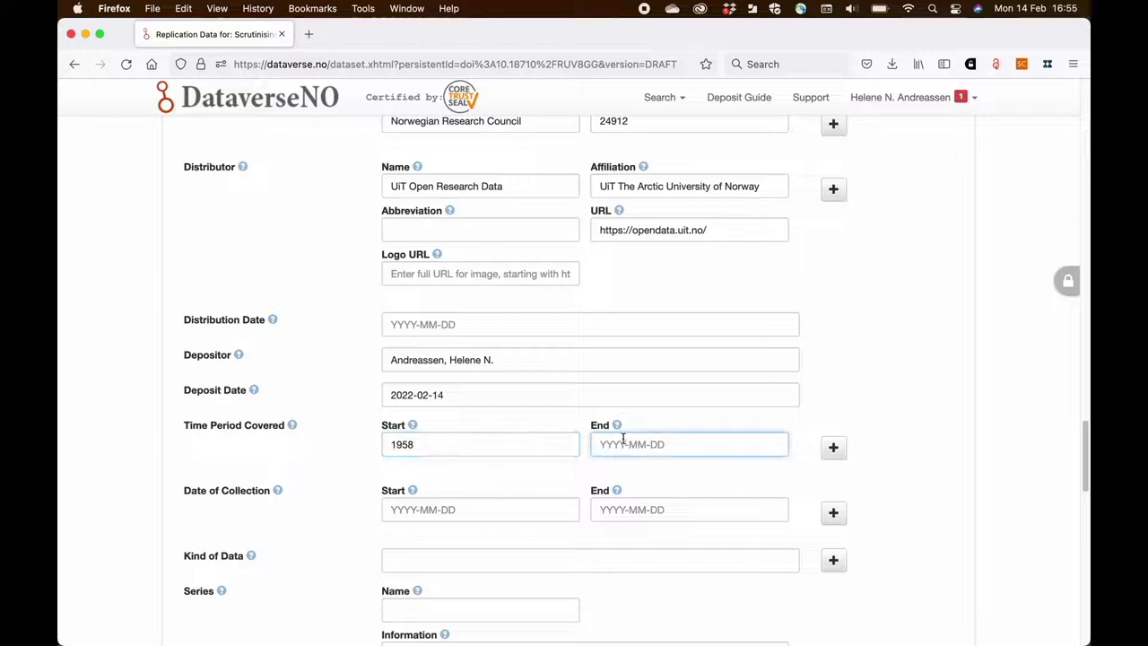
{"action": "type", "text": "19"}
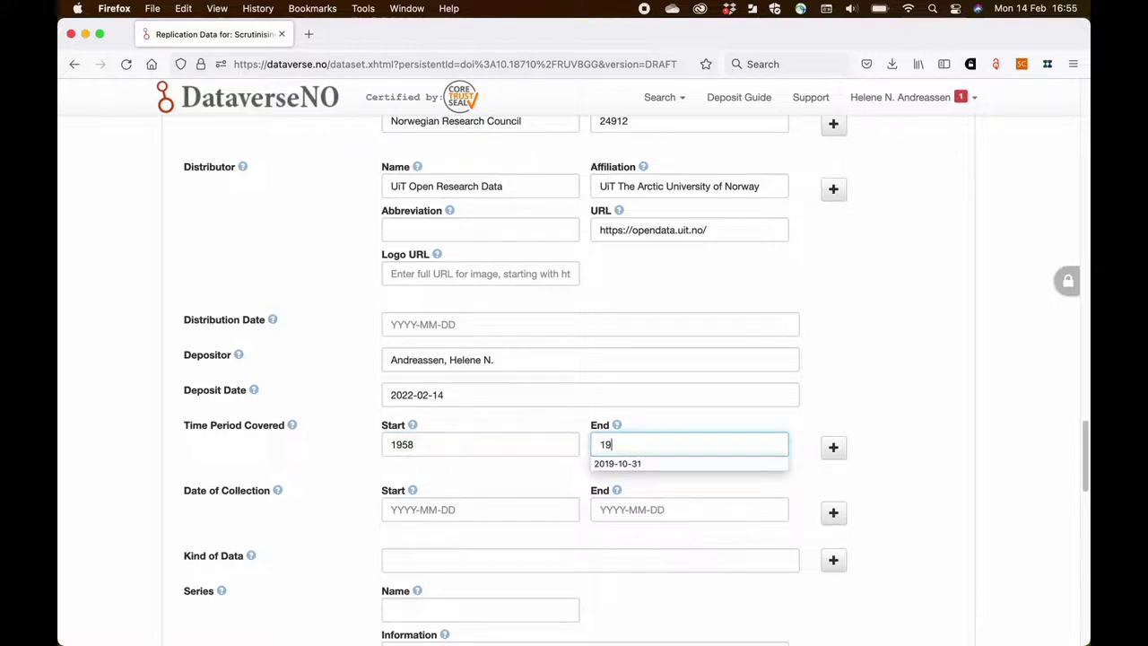
{"action": "type", "text": "70"}
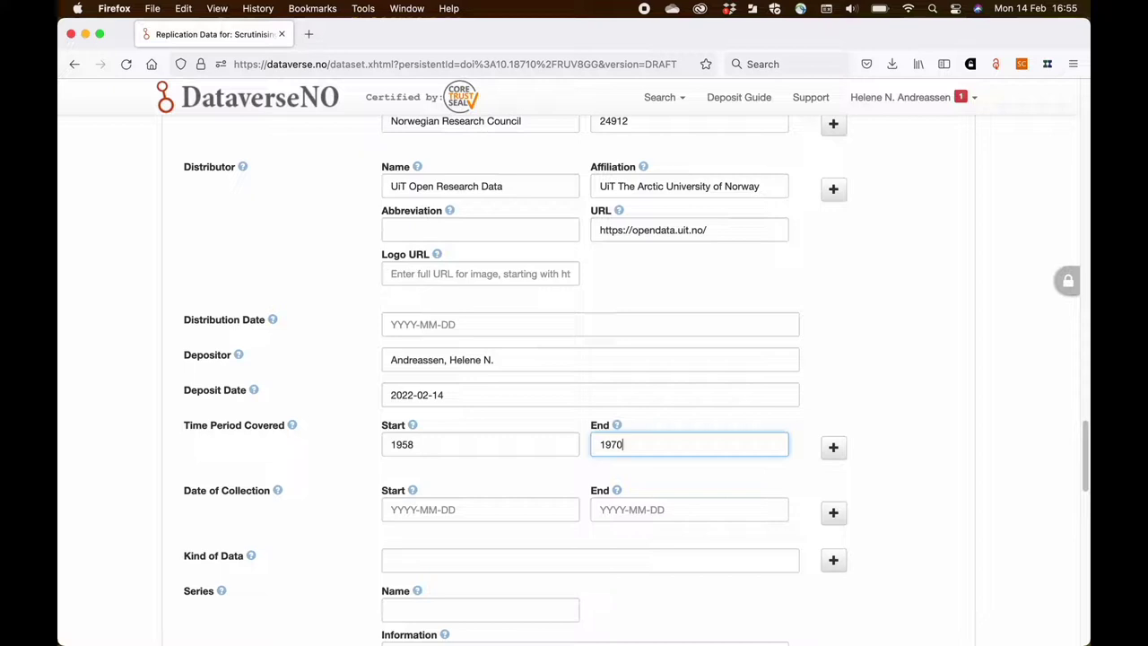
- Add a second time period covered row from 2008 to 2020
{"action": "left_click", "coordinate": [832, 448]}
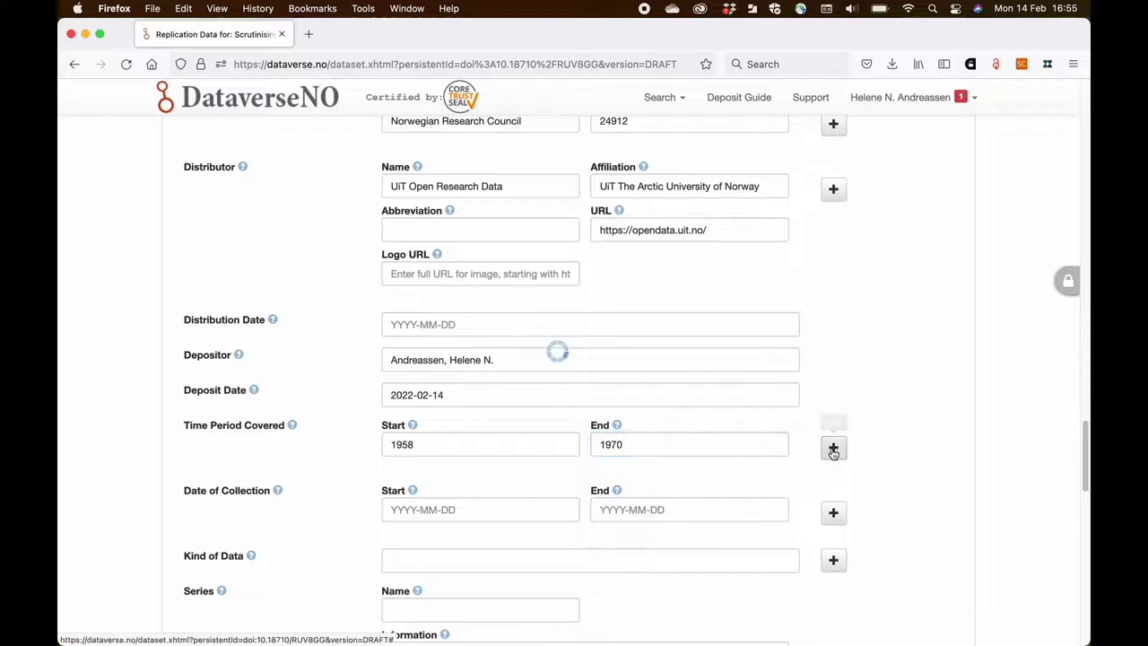
{"action": "left_click", "coordinate": [447, 499]}
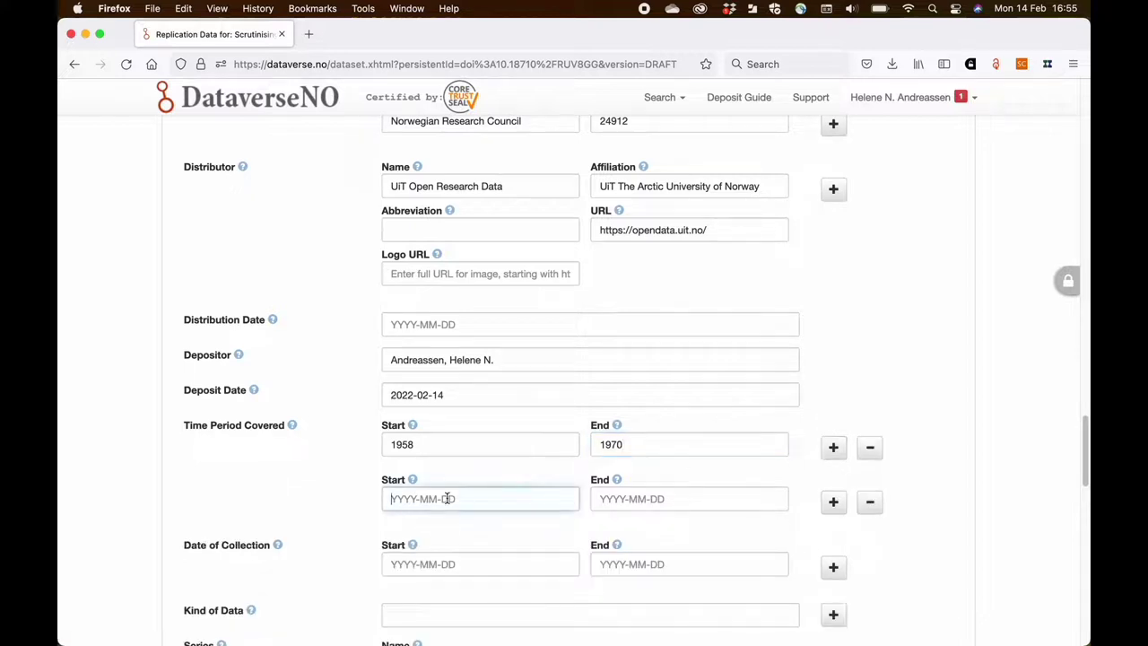
{"action": "type", "text": "2008"}
{"action": "key", "text": "Tab"}
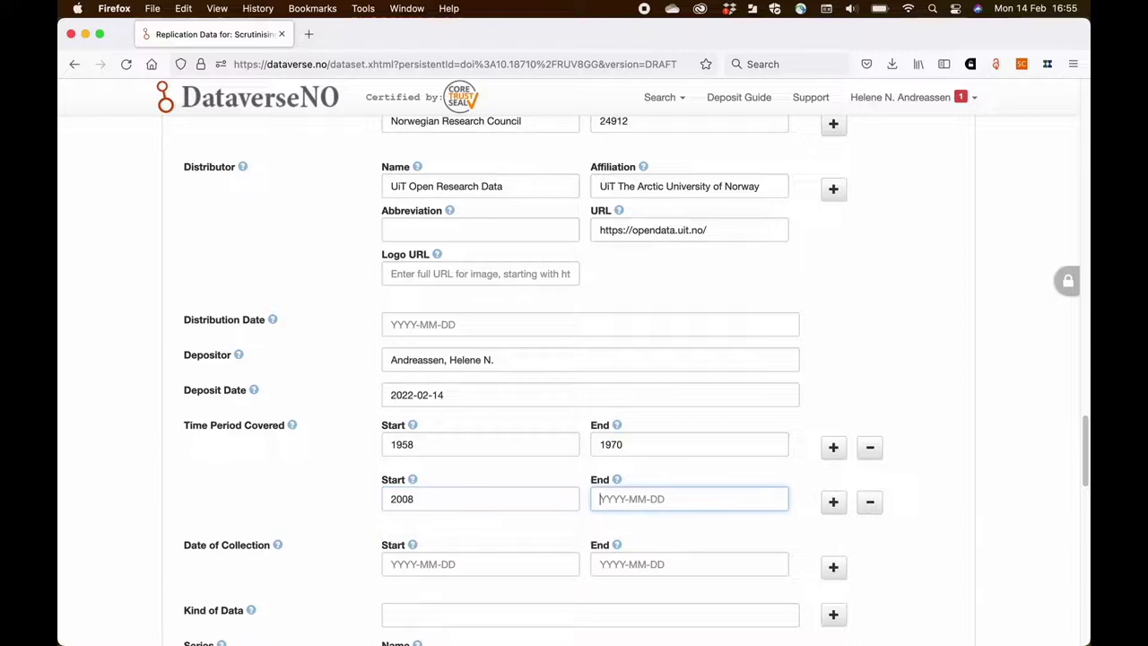
{"action": "type", "text": "2020"}
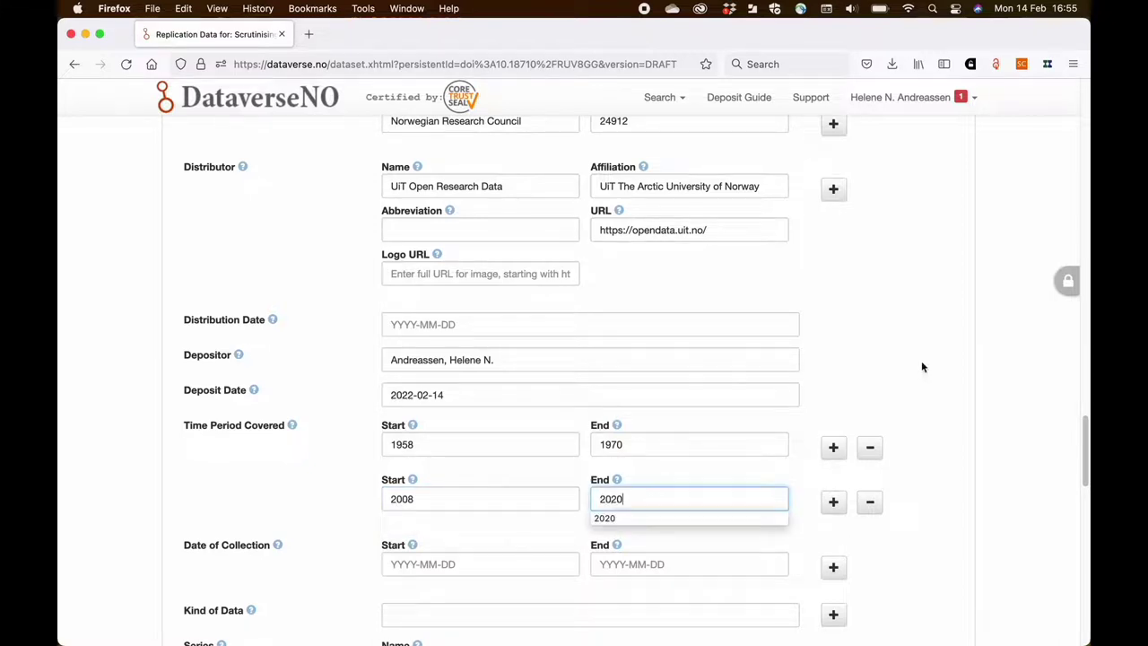
{"action": "left_click", "coordinate": [922, 366]}
{"action": "scroll", "coordinate": [484, 553], "scroll_direction": "down", "scroll_amount": 1}
{"action": "scroll", "coordinate": [484, 553], "scroll_direction": "down", "scroll_amount": 2}
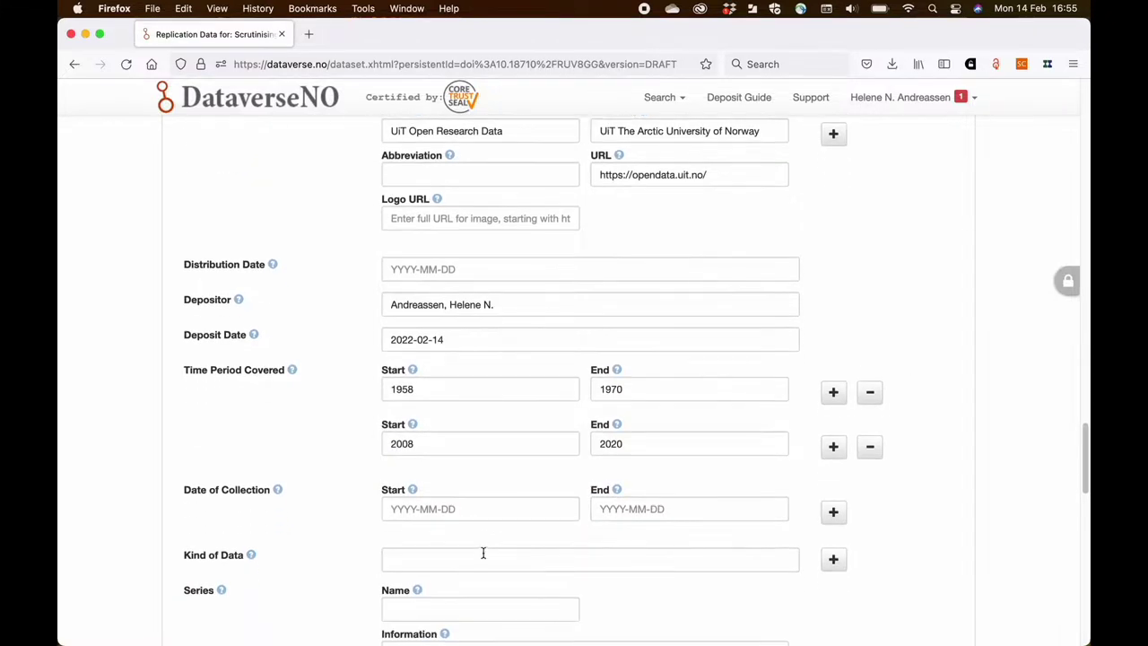
- Set the Date of Collection start to 2020
{"action": "left_click", "coordinate": [446, 508]}
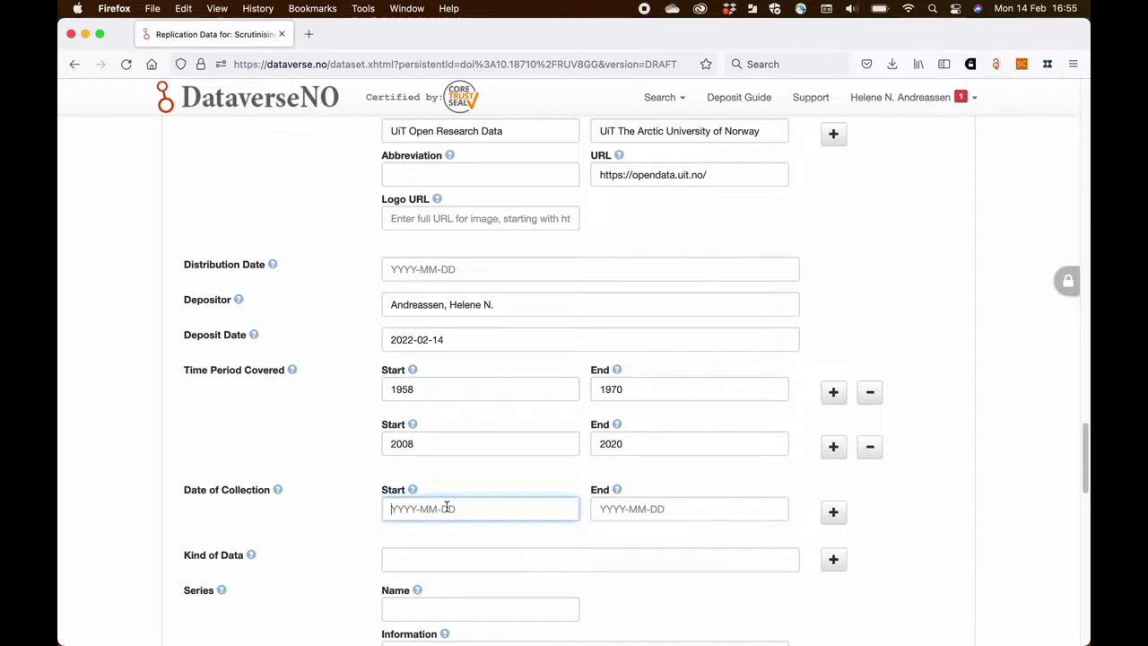
{"action": "scroll", "coordinate": [446, 508], "scroll_direction": "down", "scroll_amount": 1}
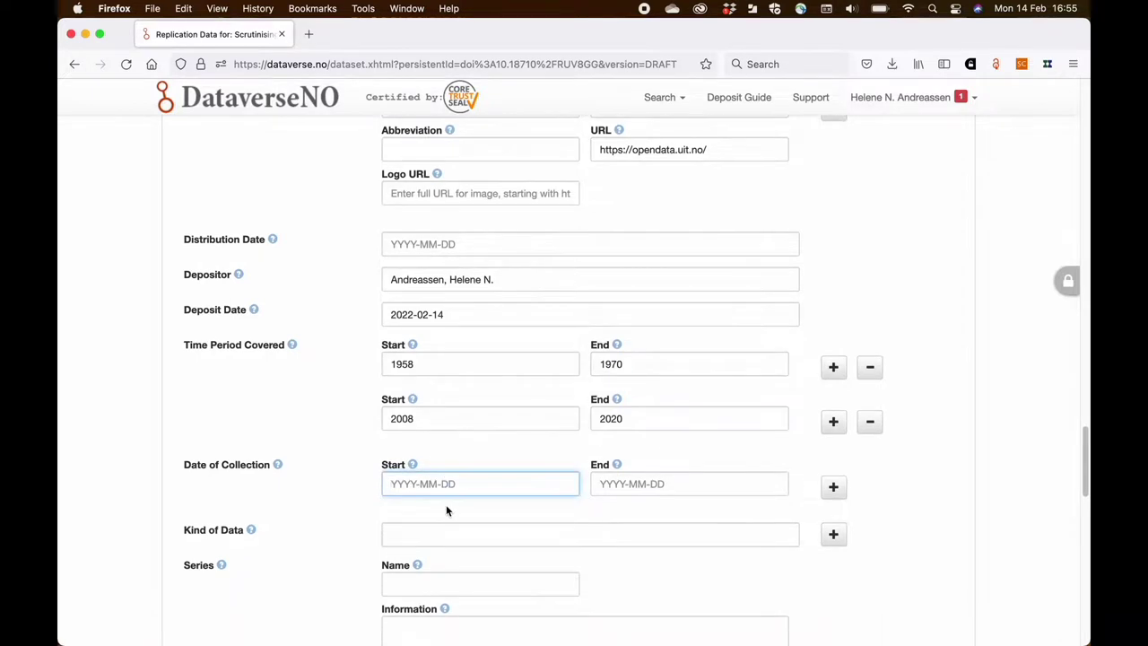
{"action": "type", "text": "2020"}
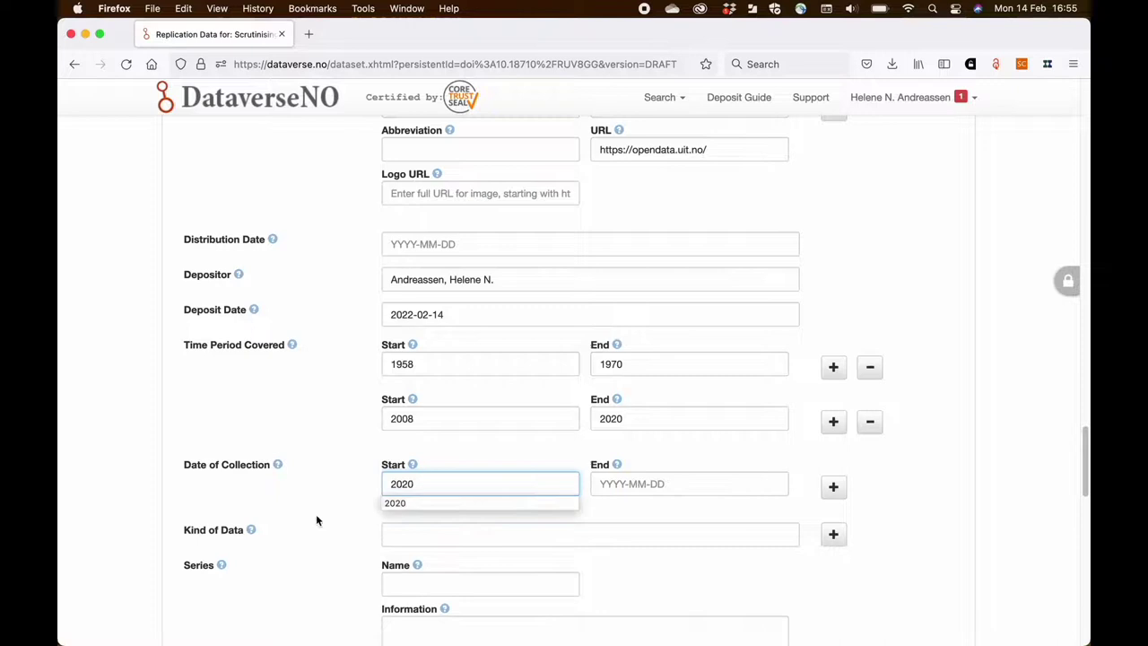
{"action": "left_click", "coordinate": [312, 514]}
{"action": "scroll", "coordinate": [333, 509], "scroll_direction": "down", "scroll_amount": 3}
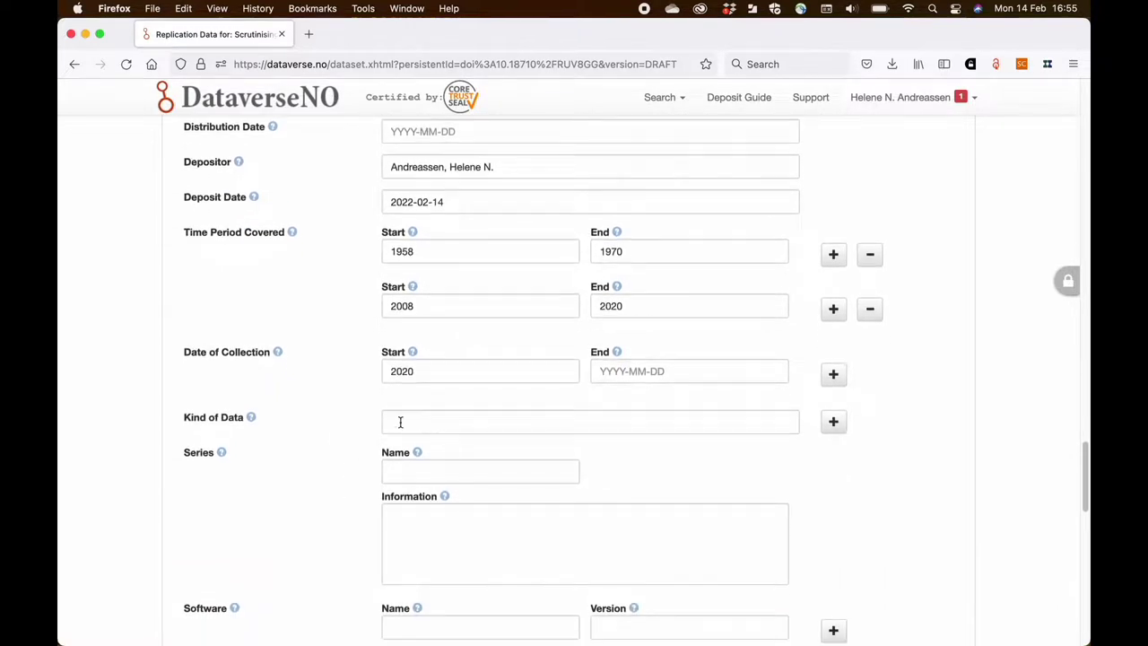
- Set Kind of Data to 'corpus data' using the suggestion
{"action": "left_click", "coordinate": [400, 422]}
{"action": "type", "text": "corpus data"}
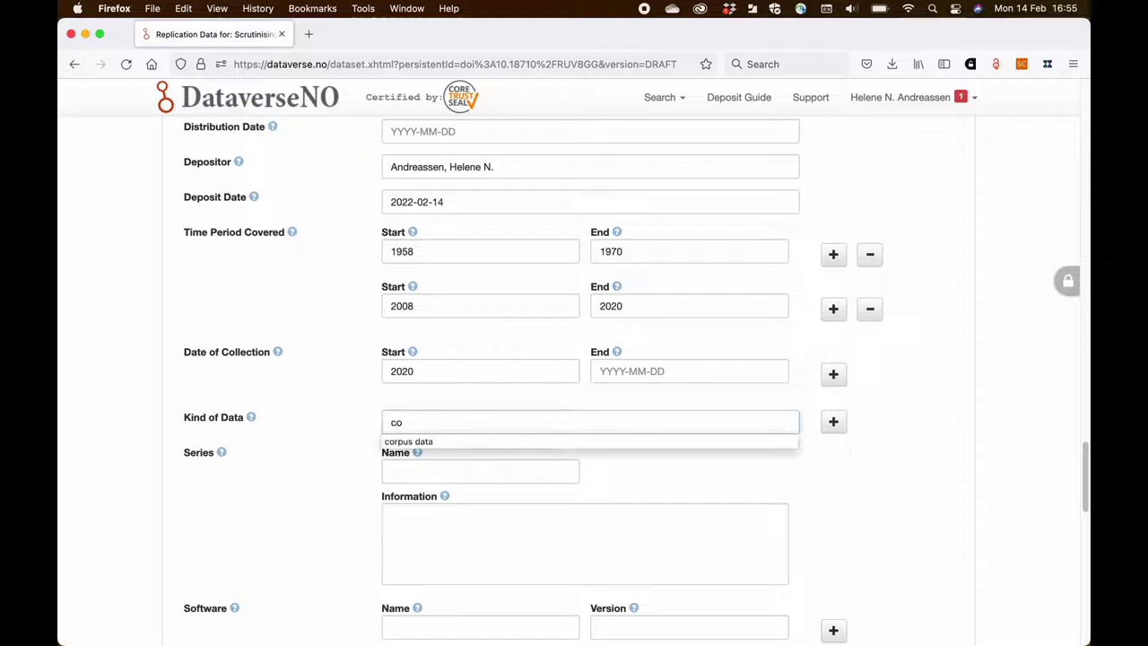
{"action": "key", "text": "Tab"}
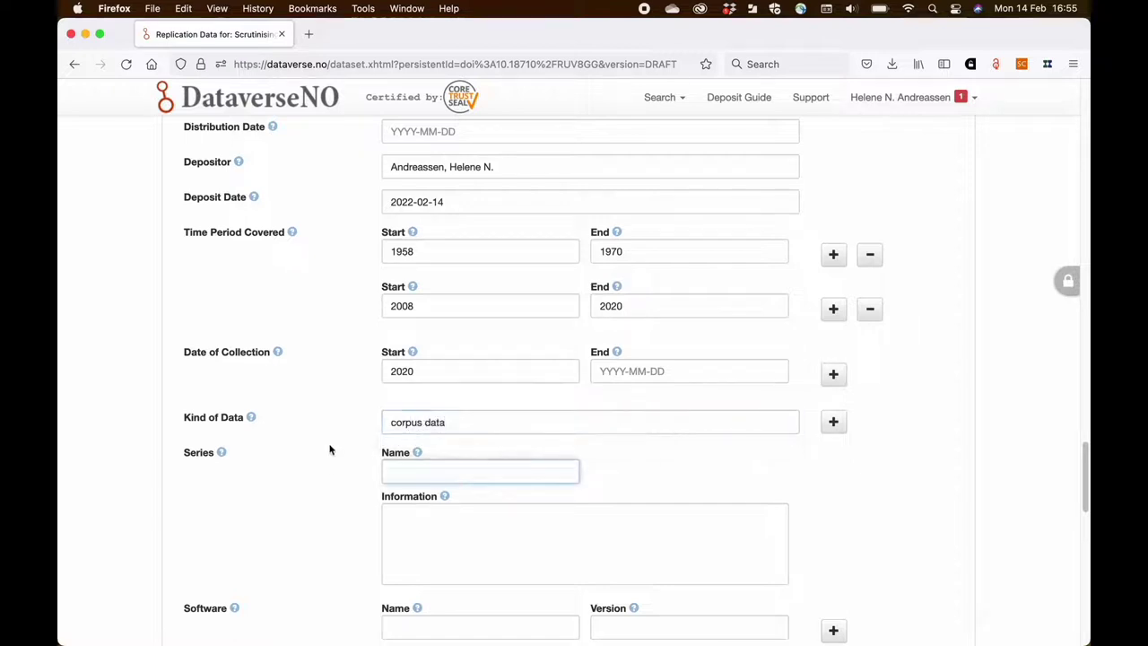
{"action": "scroll", "coordinate": [325, 464], "scroll_direction": "down", "scroll_amount": 1}
{"action": "scroll", "coordinate": [327, 467], "scroll_direction": "down", "scroll_amount": 3}
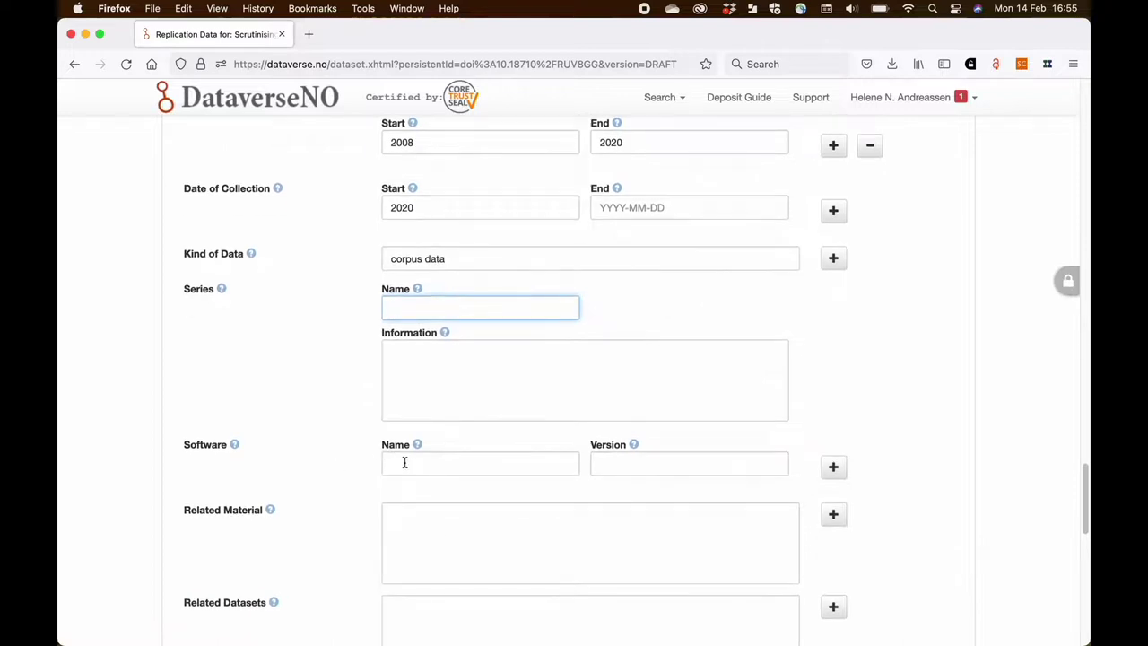
{"action": "left_click", "coordinate": [404, 463]}
- Enter Praat with version 10.12, then add a second software row for RStudio 2.1.24
{"action": "type", "text": "Praat"}
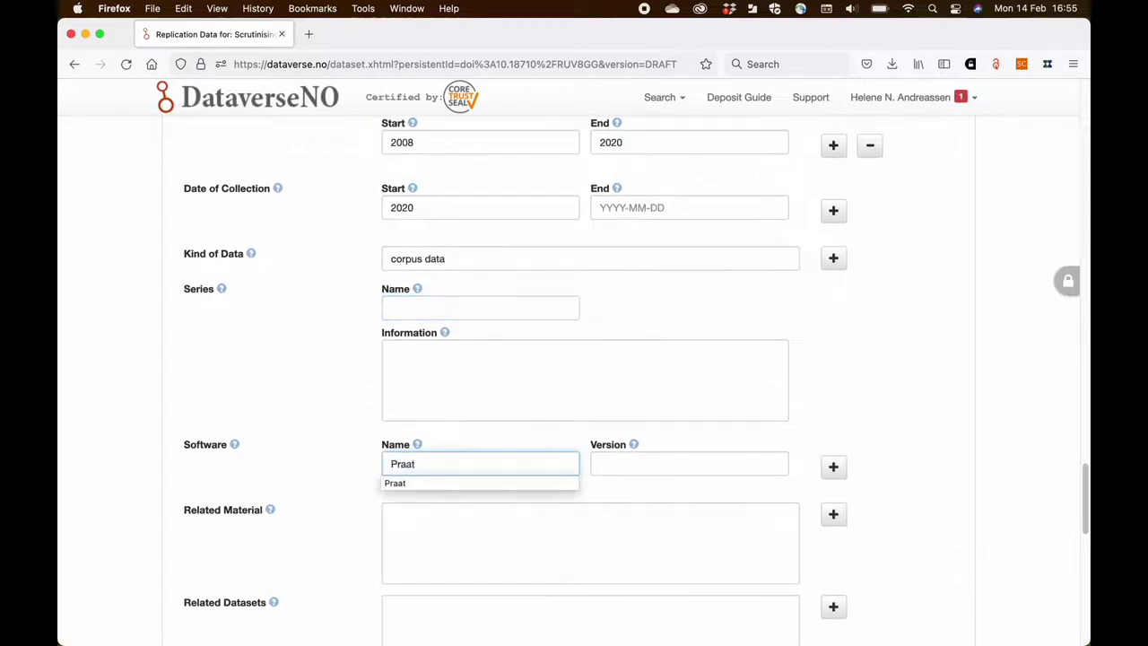
{"action": "left_click", "coordinate": [689, 463]}
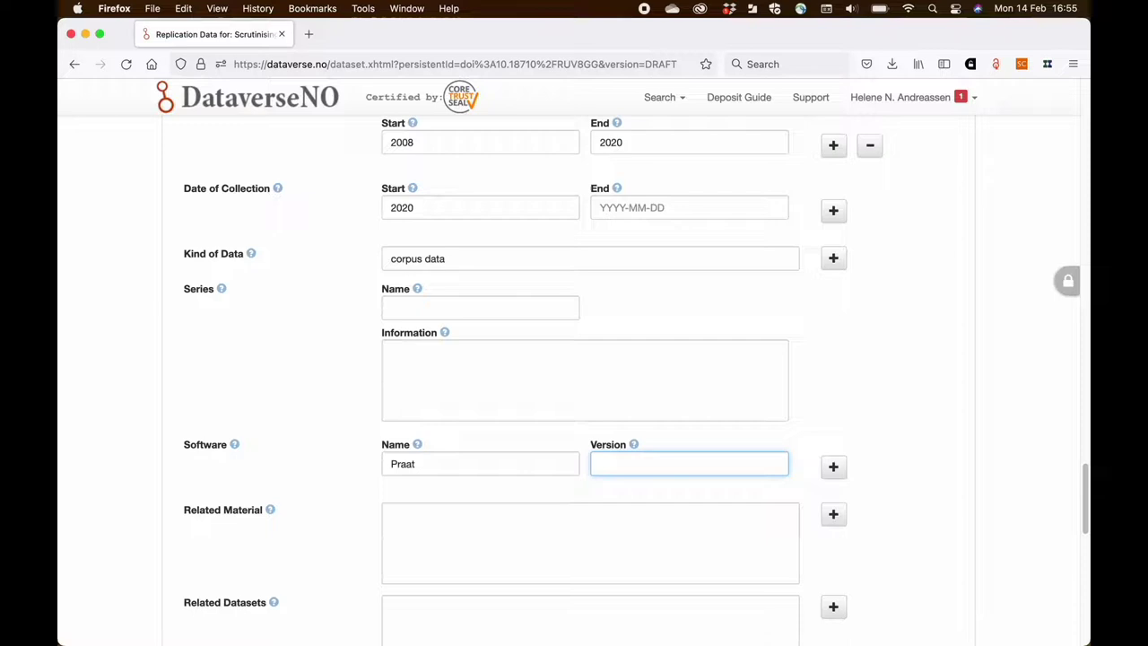
{"action": "type", "text": "10.12"}
{"action": "left_click", "coordinate": [833, 467]}
{"action": "left_click", "coordinate": [468, 518]}
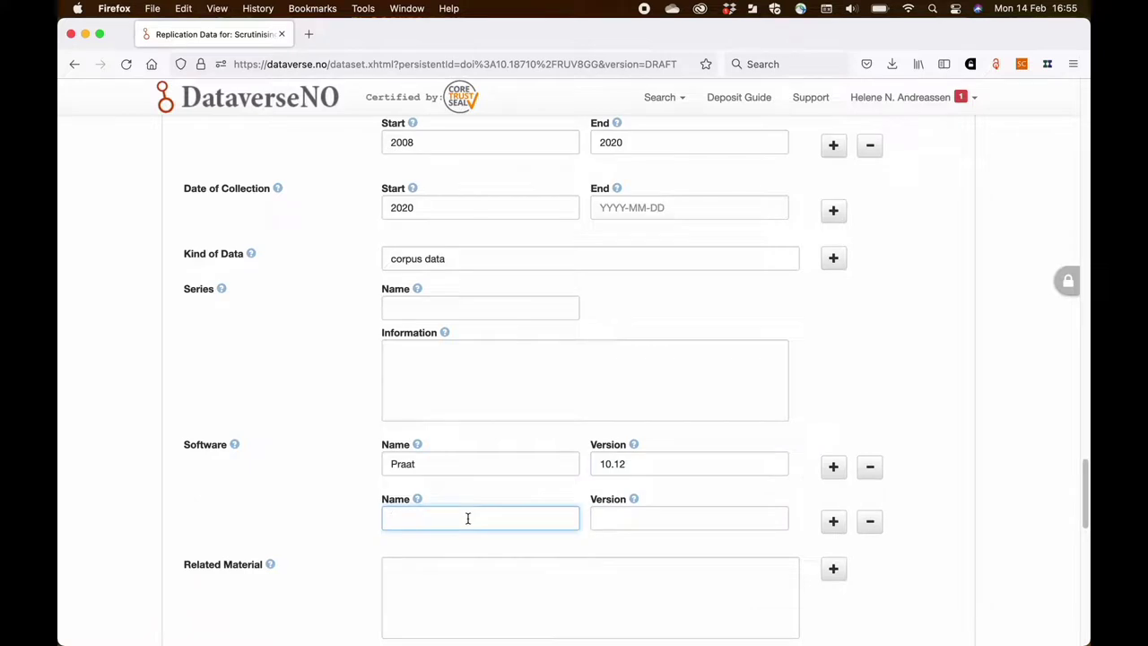
{"action": "type", "text": "RSt"}
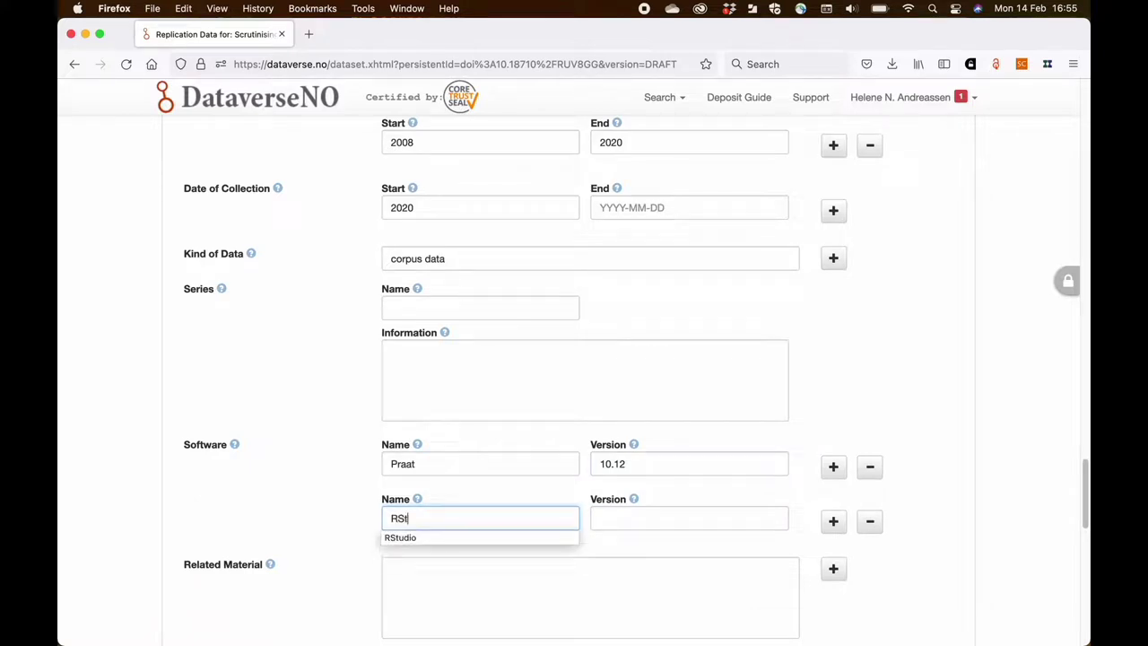
{"action": "type", "text": "udio"}
{"action": "key", "text": "Tab"}
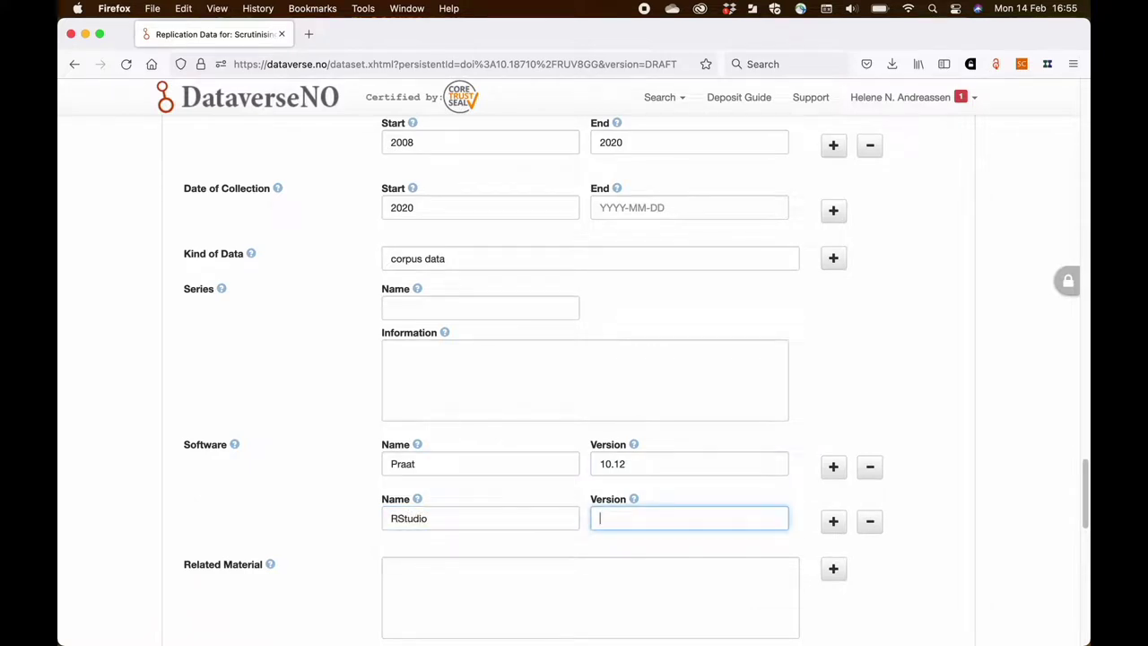
{"action": "type", "text": "2.1.24"}
- Expand the Geospatial Metadata section to check it, then collapse it again
{"action": "scroll", "coordinate": [177, 506], "scroll_direction": "down", "scroll_amount": 2}
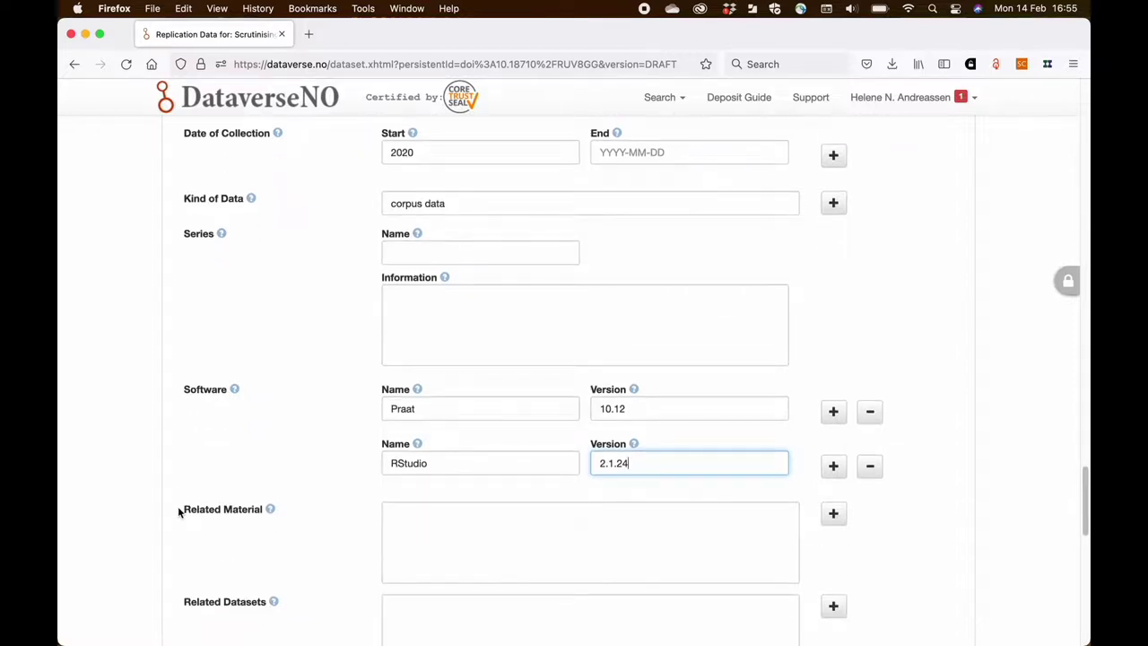
{"action": "scroll", "coordinate": [178, 511], "scroll_direction": "down", "scroll_amount": 3}
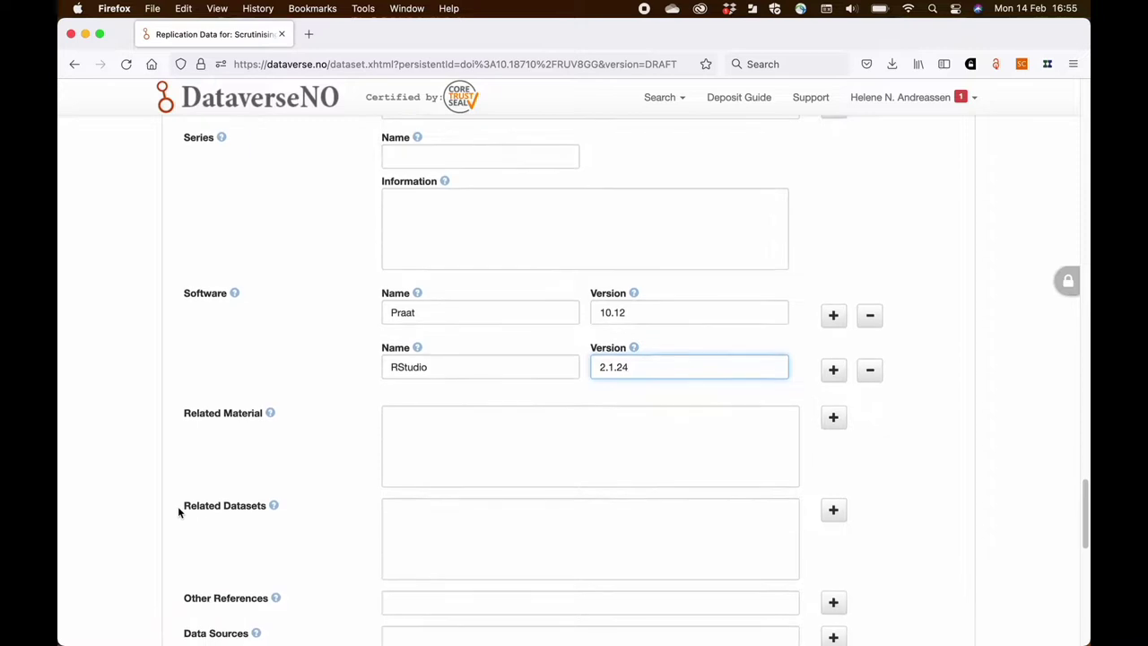
{"action": "scroll", "coordinate": [179, 512], "scroll_direction": "down", "scroll_amount": 4}
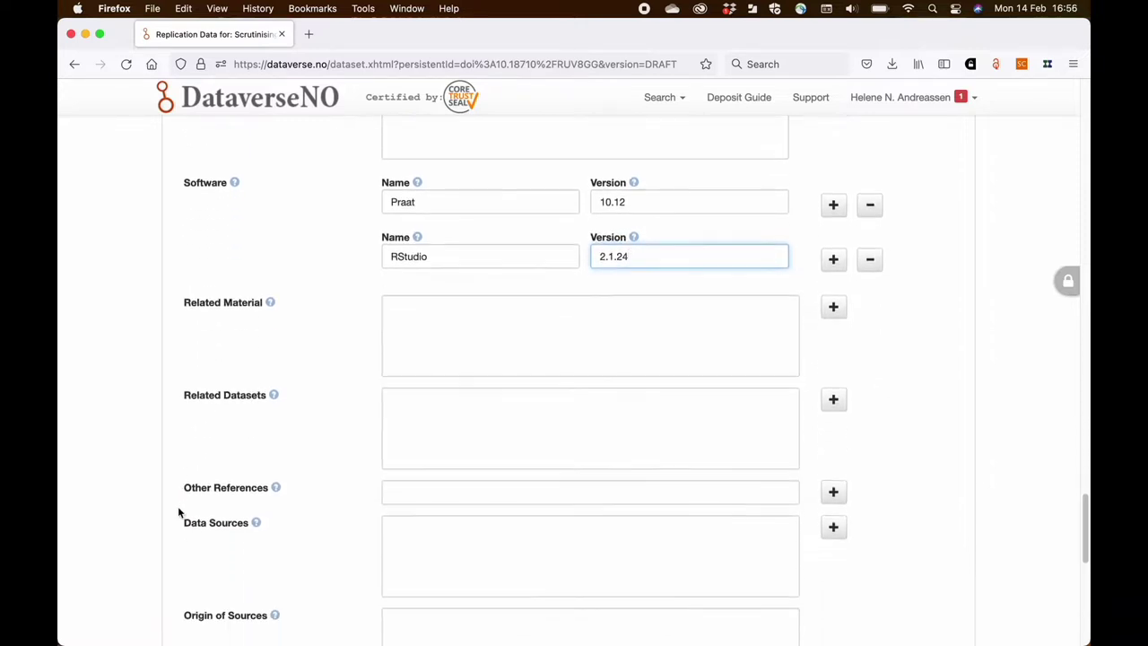
{"action": "scroll", "coordinate": [178, 511], "scroll_direction": "down", "scroll_amount": 6}
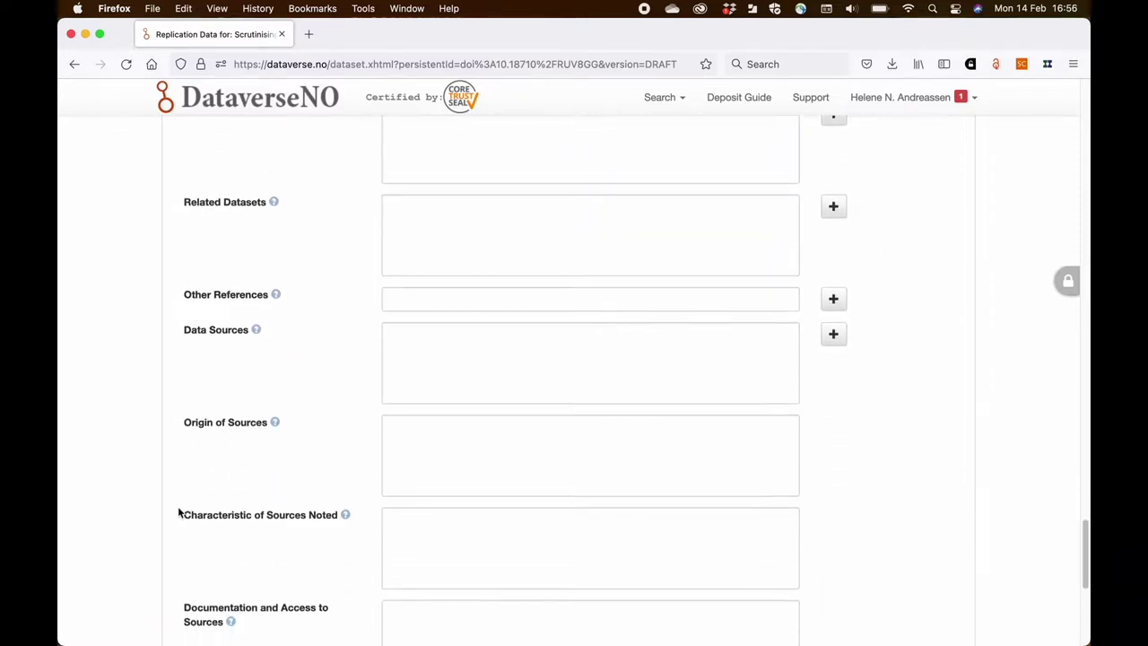
{"action": "scroll", "coordinate": [179, 513], "scroll_direction": "down", "scroll_amount": 5}
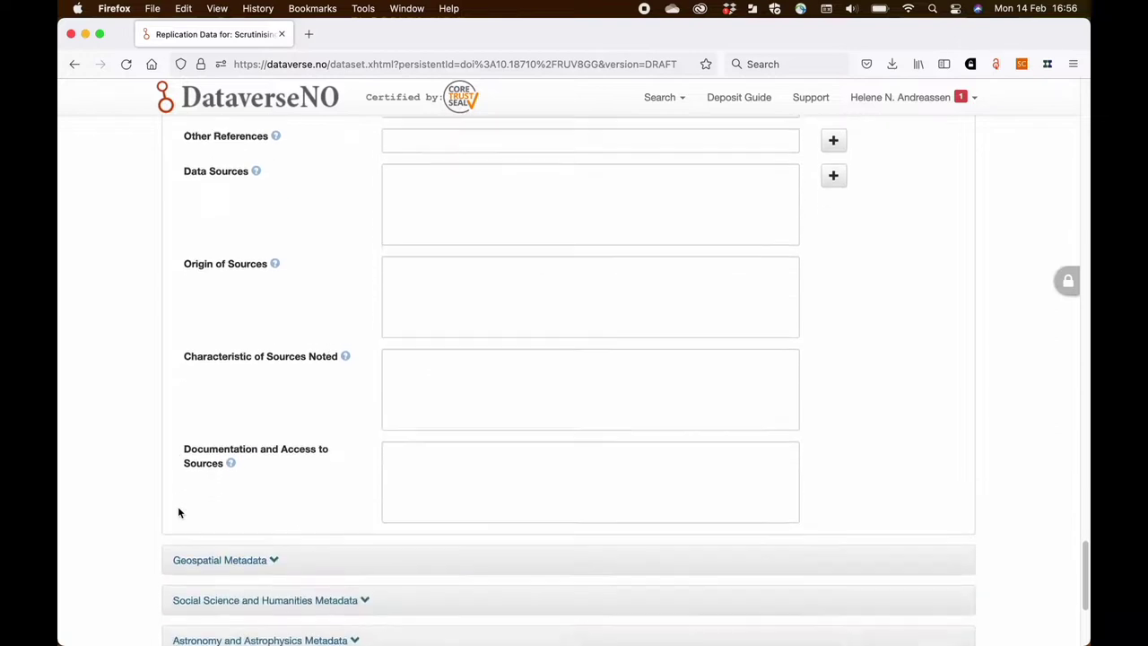
{"action": "scroll", "coordinate": [179, 513], "scroll_direction": "down", "scroll_amount": 6}
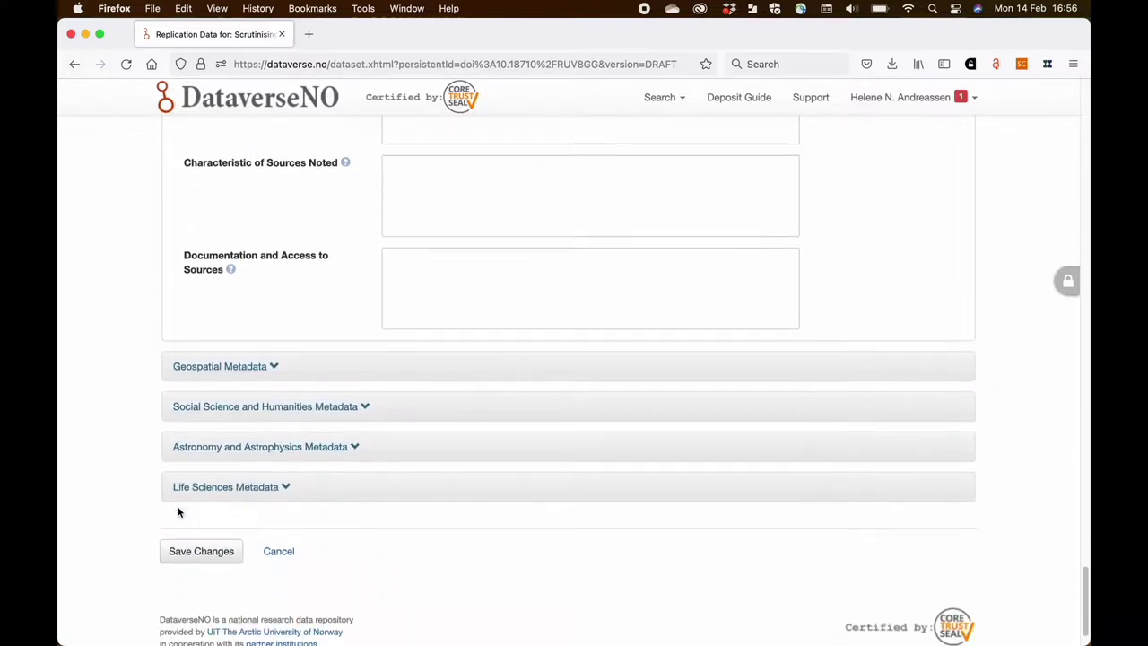
{"action": "scroll", "coordinate": [178, 512], "scroll_direction": "down", "scroll_amount": 1}
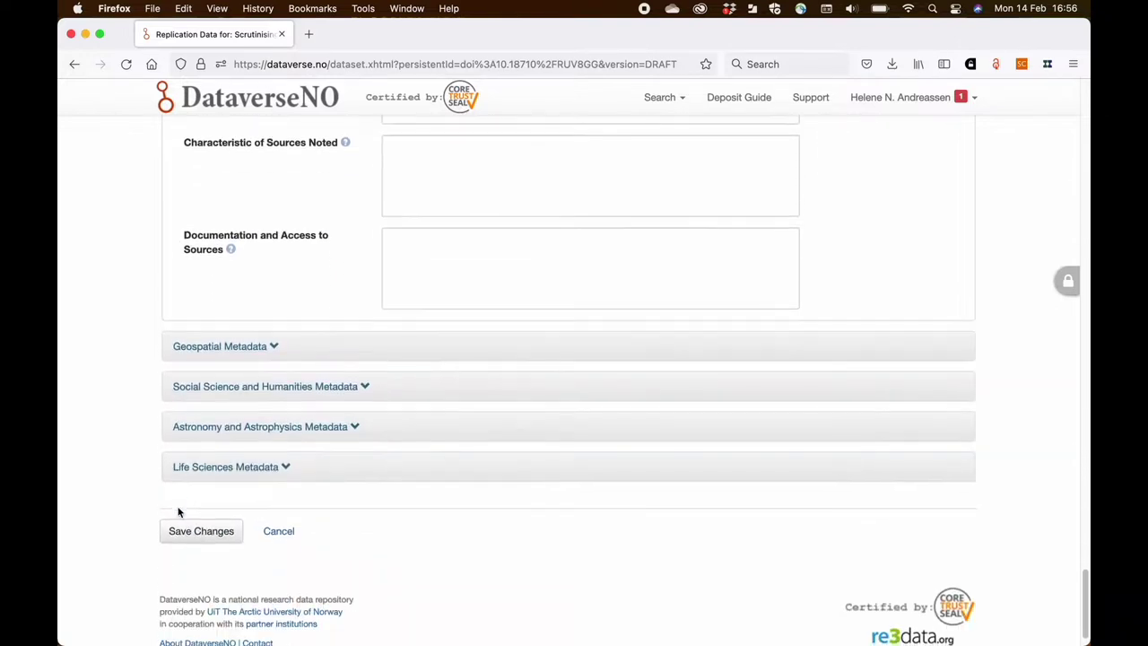
{"action": "left_click", "coordinate": [273, 348]}
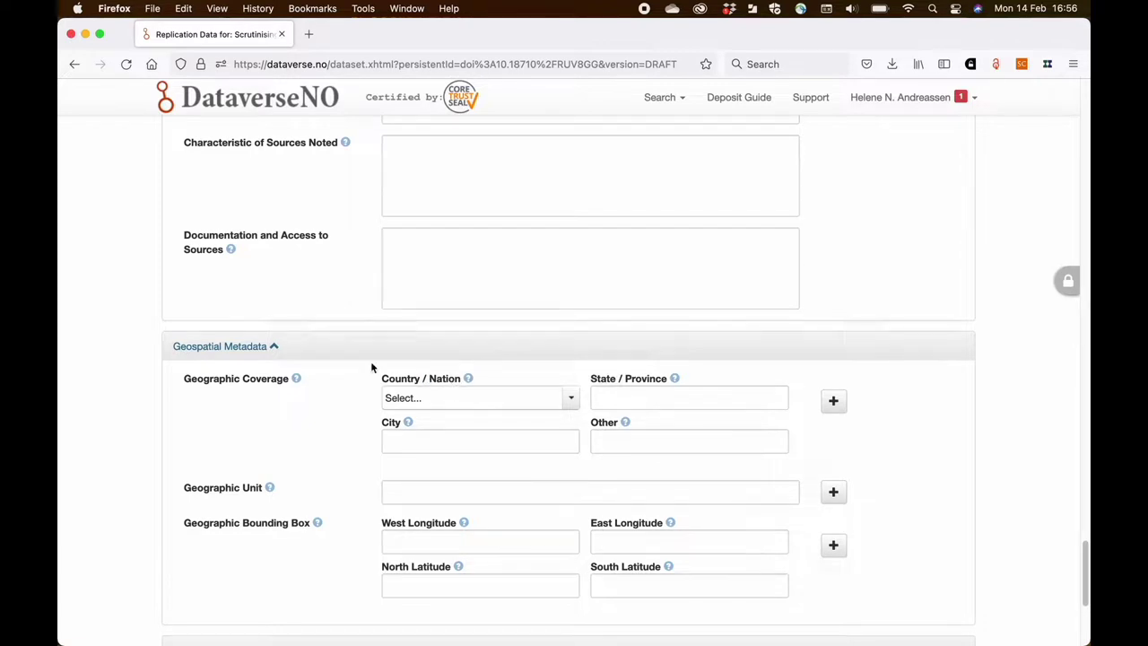
{"action": "left_click", "coordinate": [274, 348]}
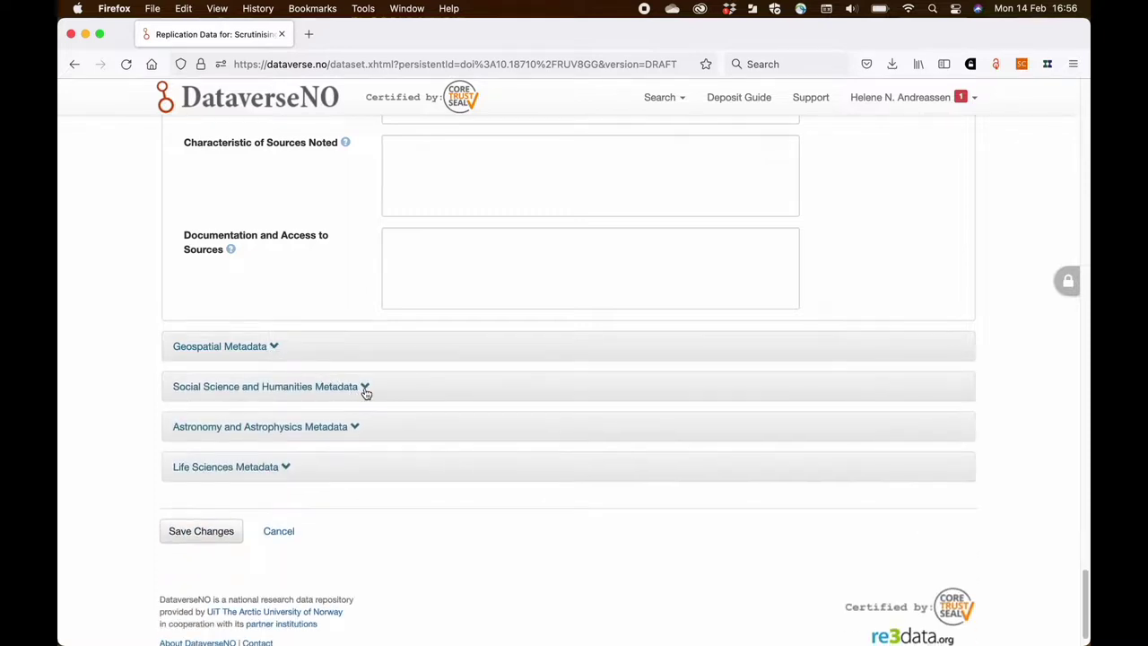
- Expand and review the Social Science and Humanities Metadata fields, then collapse the section
{"action": "left_click", "coordinate": [365, 387]}
{"action": "scroll", "coordinate": [366, 391], "scroll_direction": "down", "scroll_amount": 2}
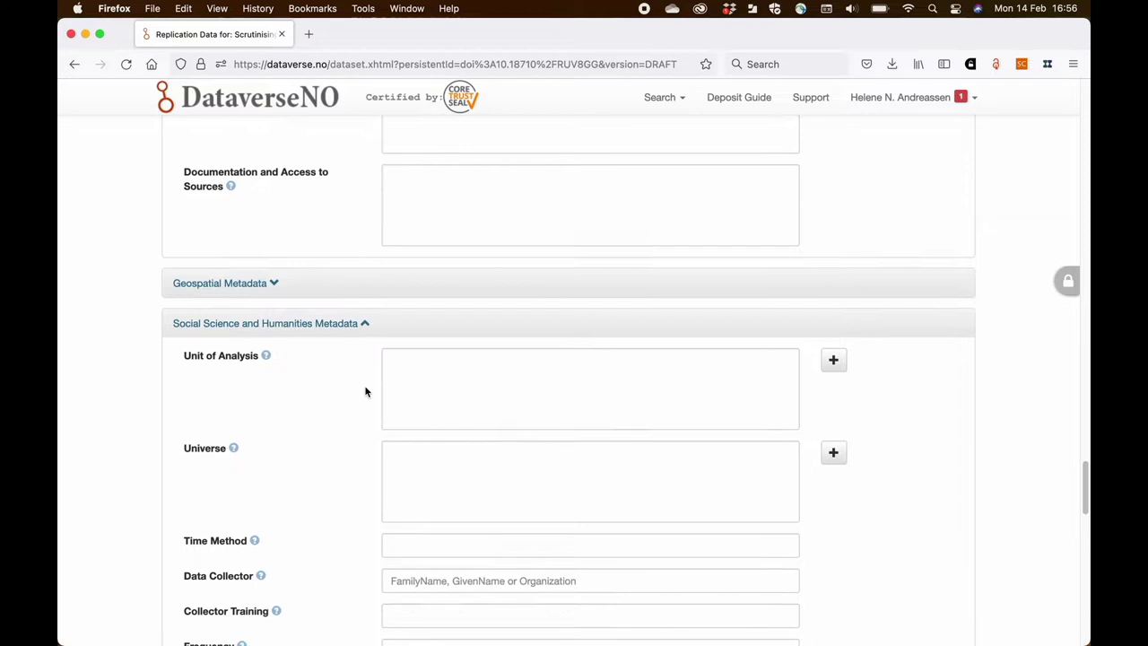
{"action": "scroll", "coordinate": [365, 392], "scroll_direction": "down", "scroll_amount": 1}
{"action": "scroll", "coordinate": [365, 392], "scroll_direction": "down", "scroll_amount": 4}
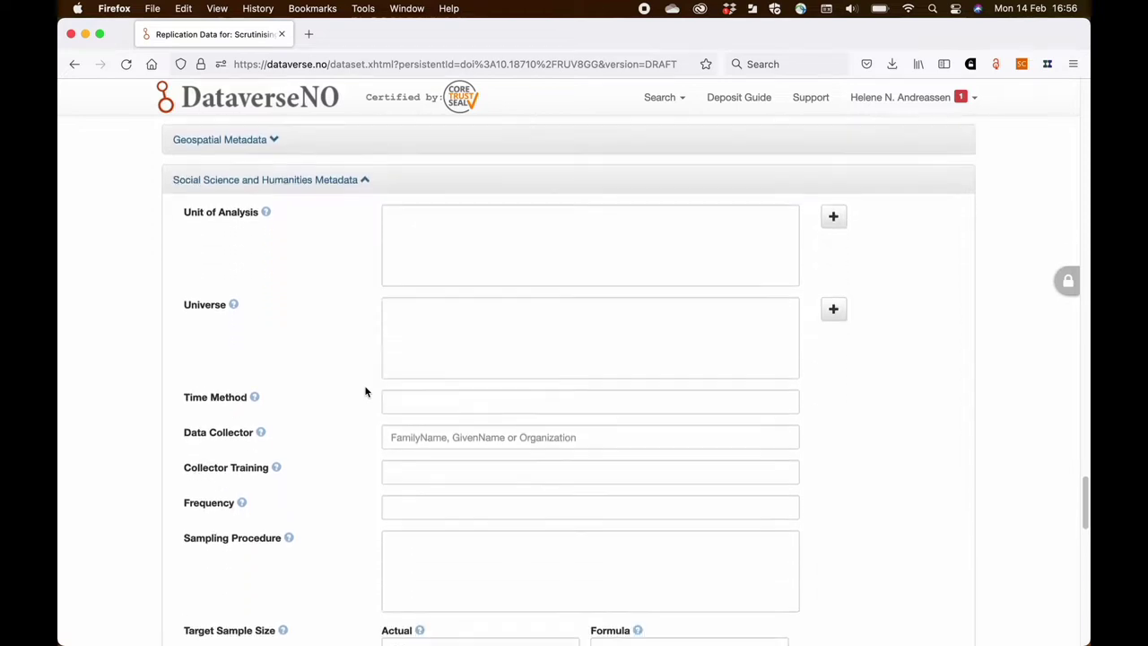
{"action": "scroll", "coordinate": [365, 391], "scroll_direction": "down", "scroll_amount": 2}
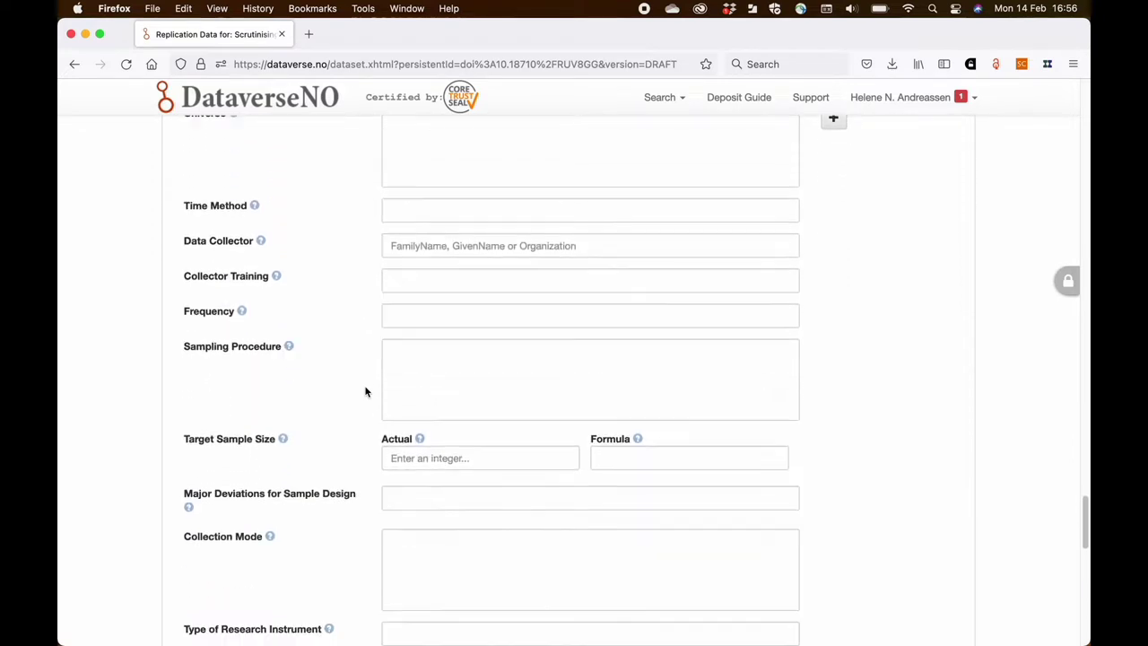
{"action": "scroll", "coordinate": [365, 392], "scroll_direction": "down", "scroll_amount": 2}
{"action": "scroll", "coordinate": [365, 392], "scroll_direction": "down", "scroll_amount": 2}
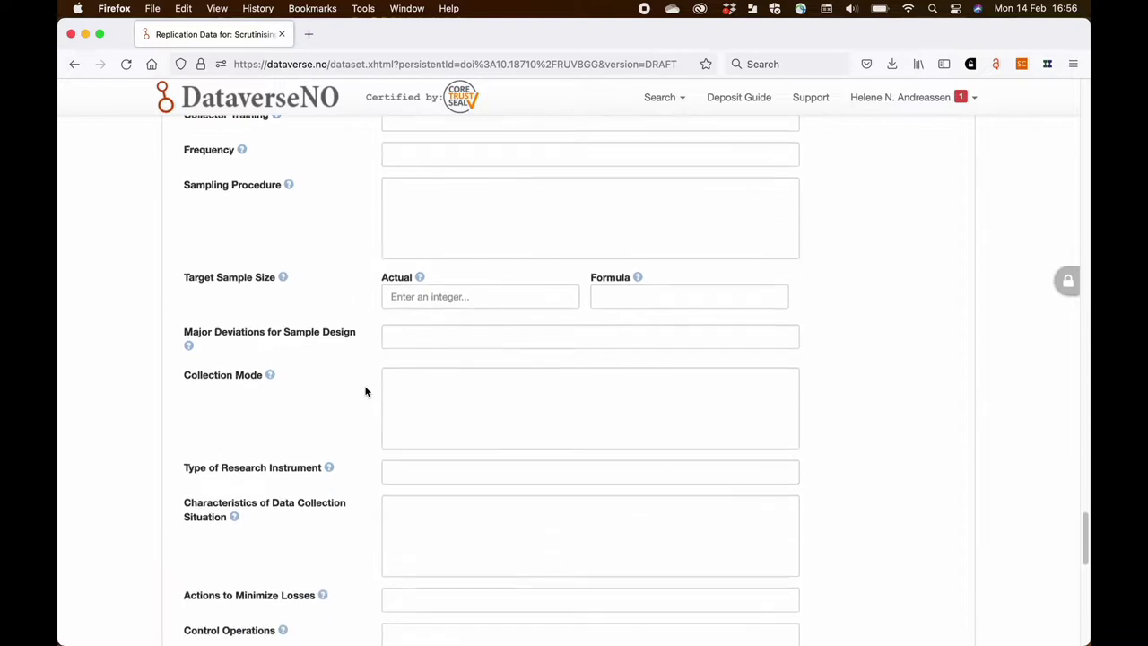
{"action": "scroll", "coordinate": [365, 391], "scroll_direction": "down", "scroll_amount": 2}
{"action": "scroll", "coordinate": [365, 391], "scroll_direction": "down", "scroll_amount": 5}
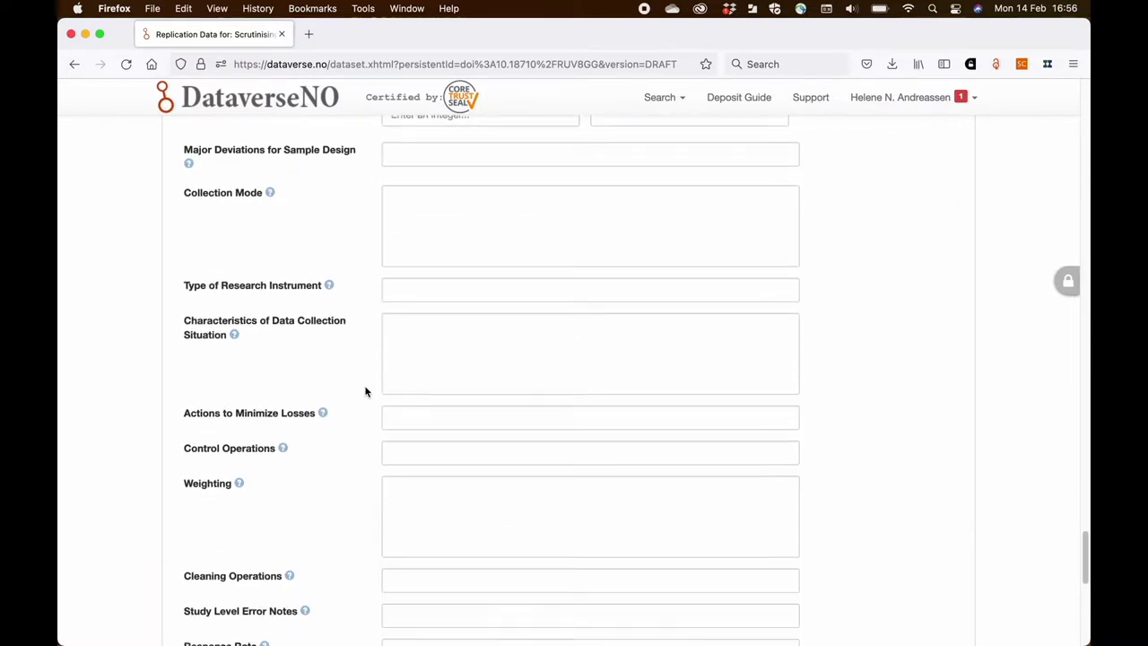
{"action": "scroll", "coordinate": [365, 391], "scroll_direction": "down", "scroll_amount": 5}
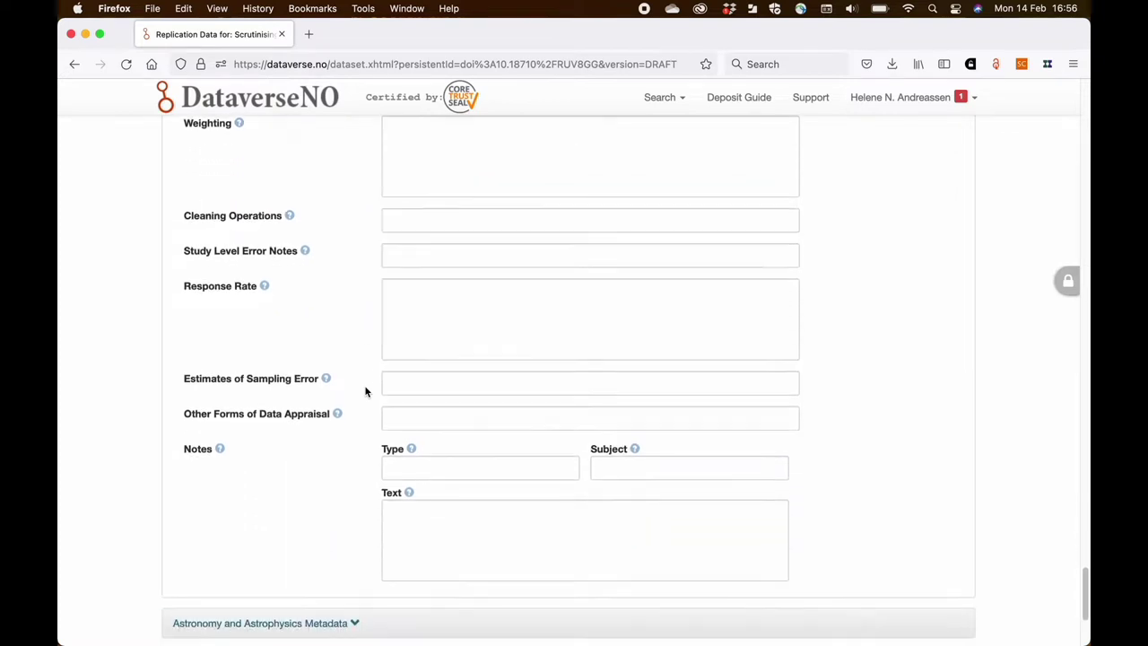
{"action": "scroll", "coordinate": [365, 391], "scroll_direction": "up", "scroll_amount": 10}
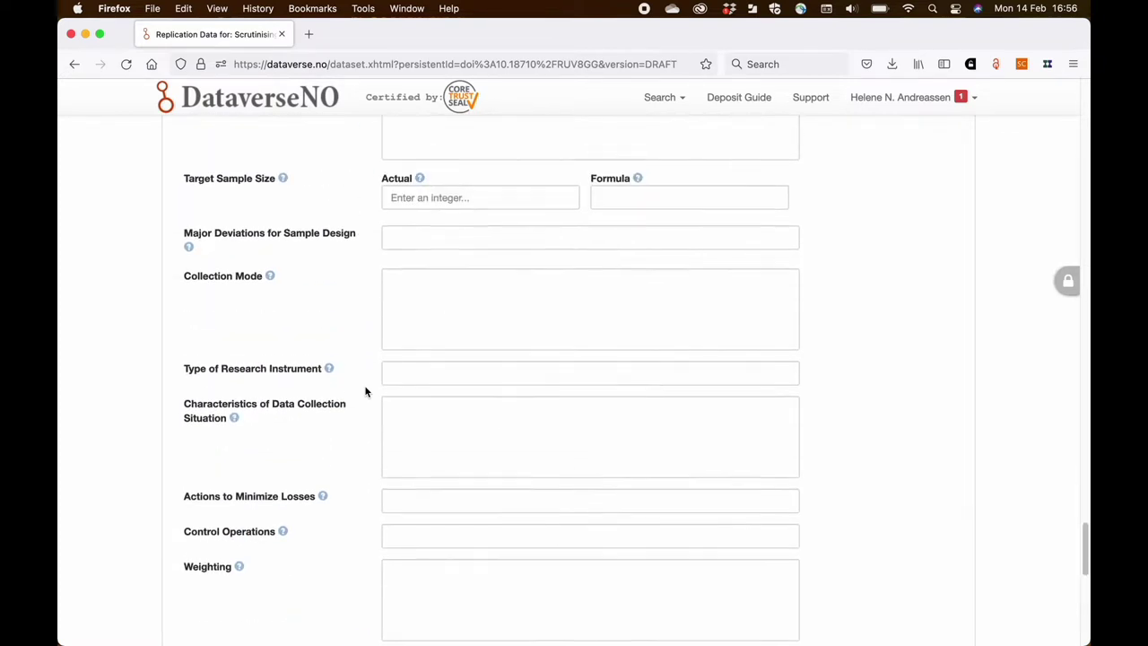
{"action": "scroll", "coordinate": [365, 391], "scroll_direction": "up", "scroll_amount": 10}
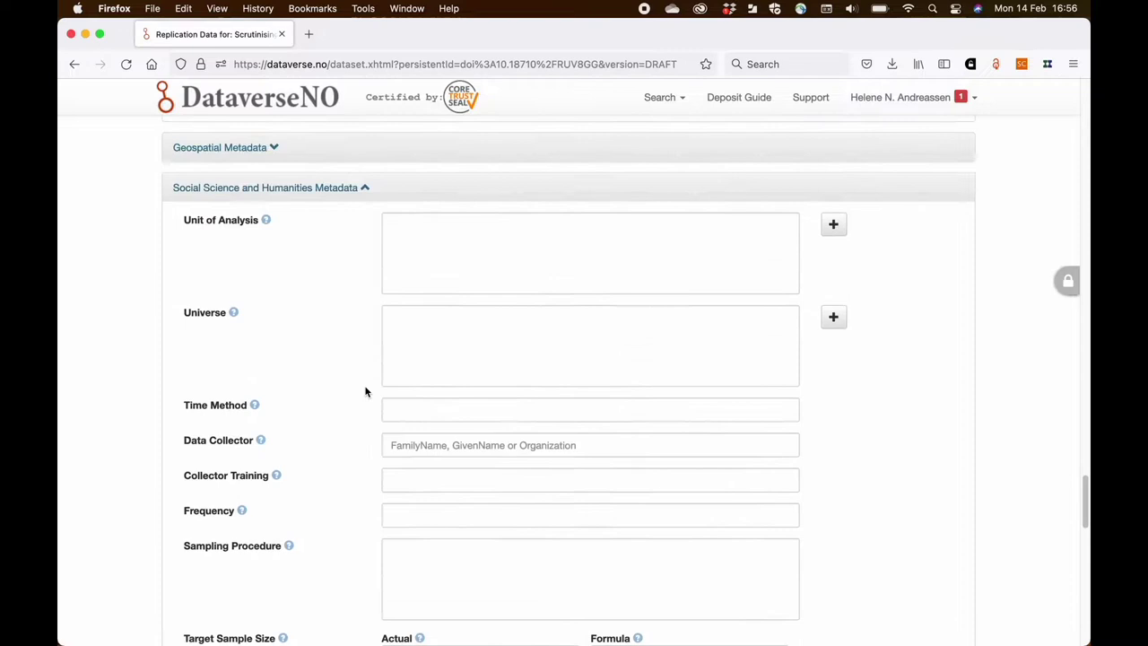
{"action": "scroll", "coordinate": [365, 391], "scroll_direction": "up", "scroll_amount": 2}
{"action": "left_click", "coordinate": [365, 255]}
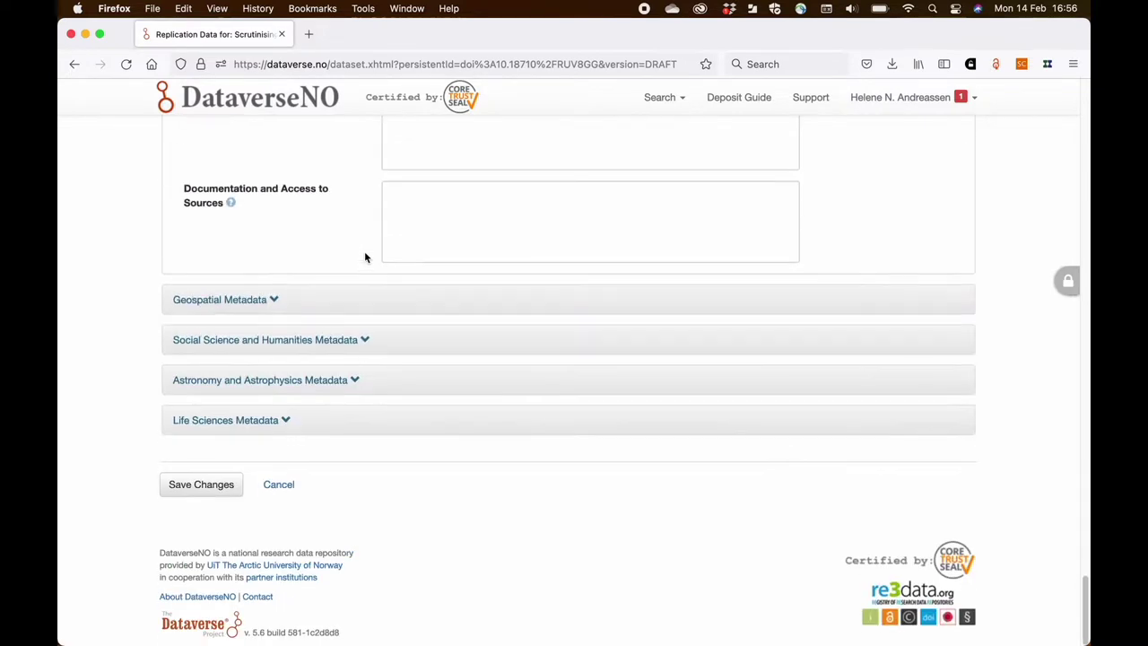
- Save the metadata changes and go to the dataset's Upload Files page
{"action": "left_click", "coordinate": [235, 485]}
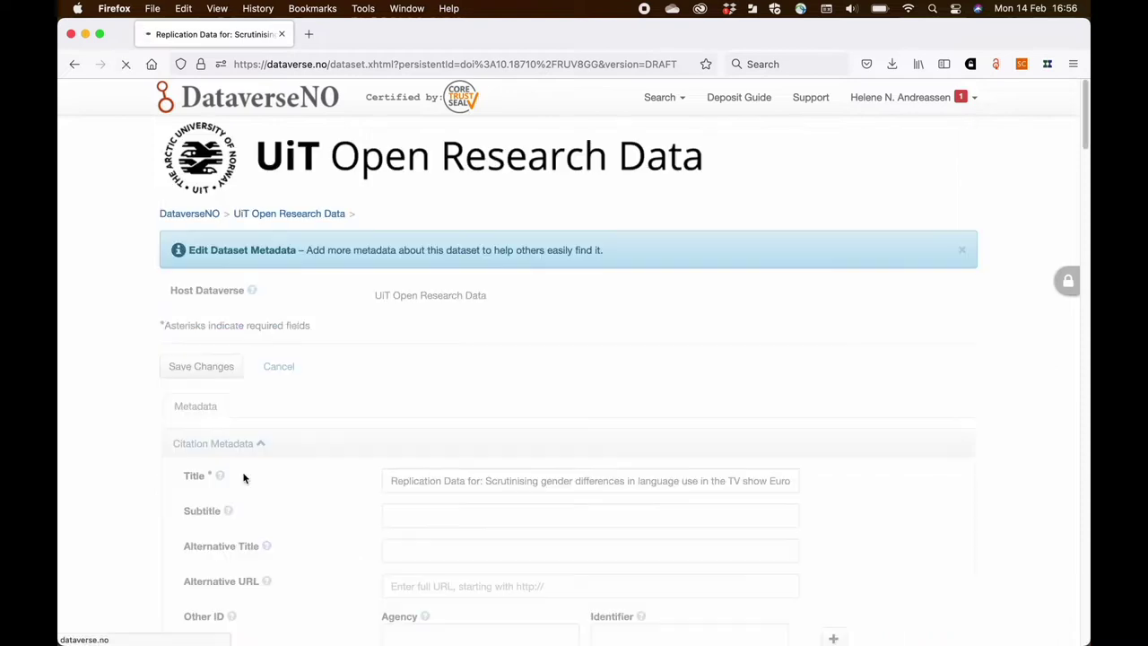
{"action": "scroll", "coordinate": [274, 458], "scroll_direction": "down", "scroll_amount": 5}
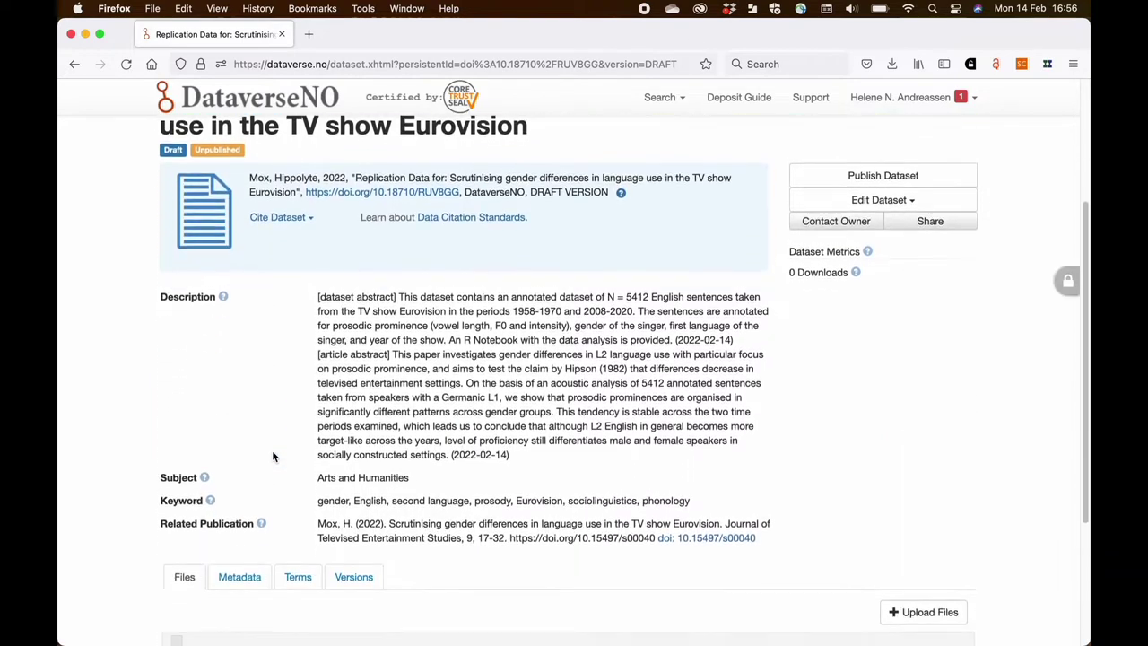
{"action": "scroll", "coordinate": [274, 458], "scroll_direction": "down", "scroll_amount": 1}
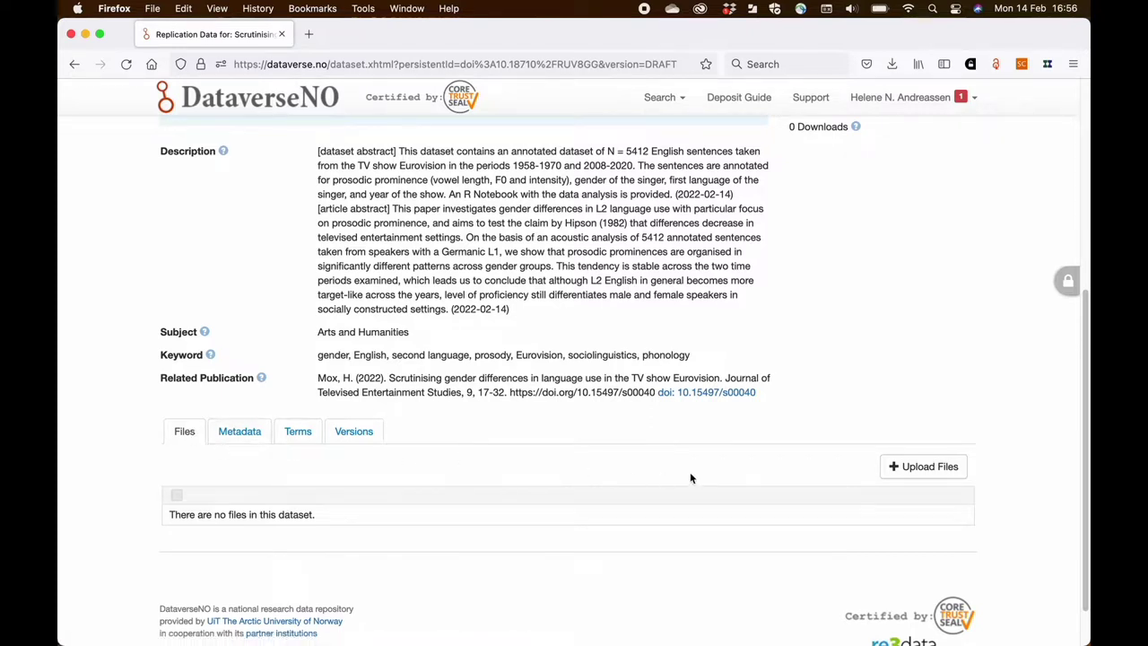
{"action": "left_click", "coordinate": [892, 468]}
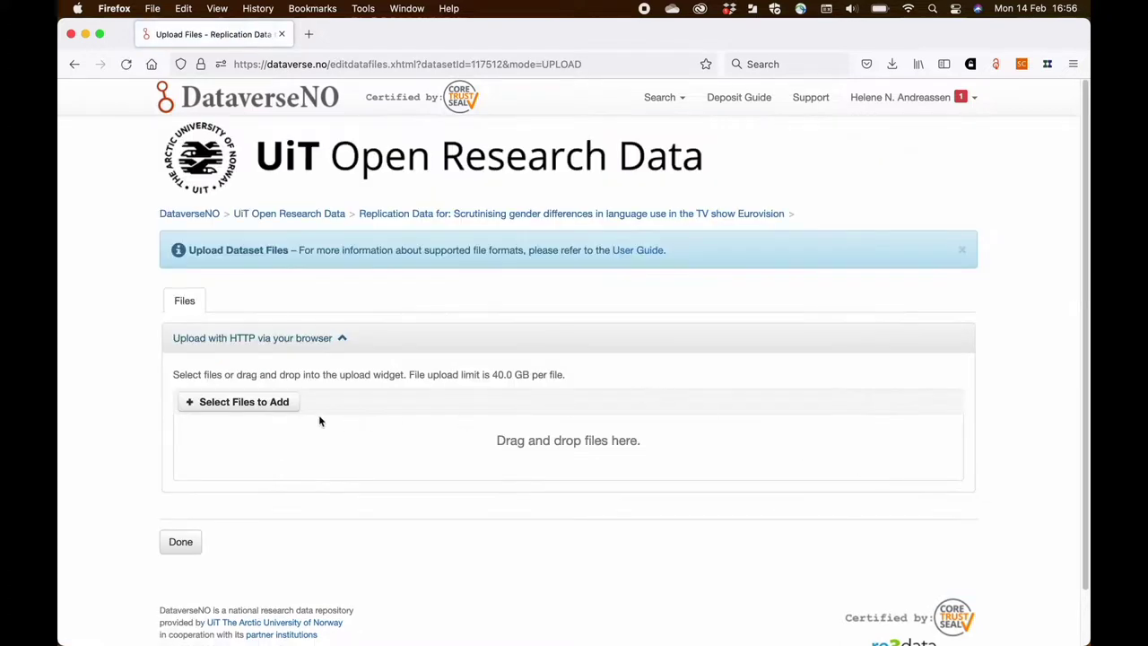
- Upload all four files from Desktop > 0_Docs_DE working files > Dataset upload > Dataset upload files
{"action": "left_click", "coordinate": [281, 404]}
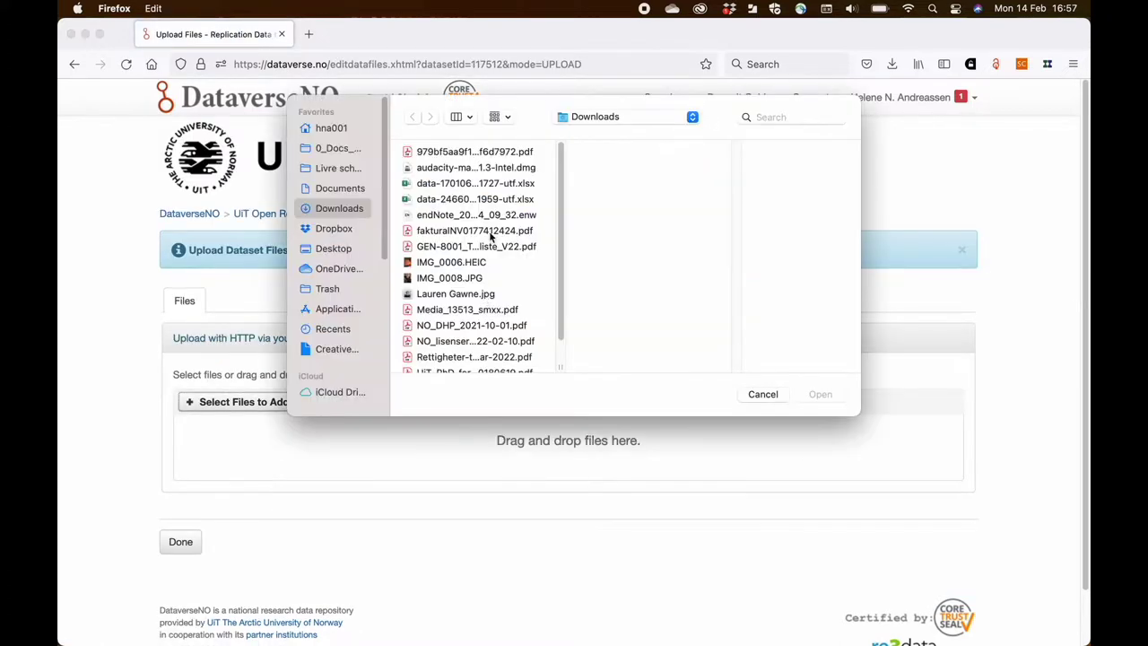
{"action": "left_click", "coordinate": [348, 249]}
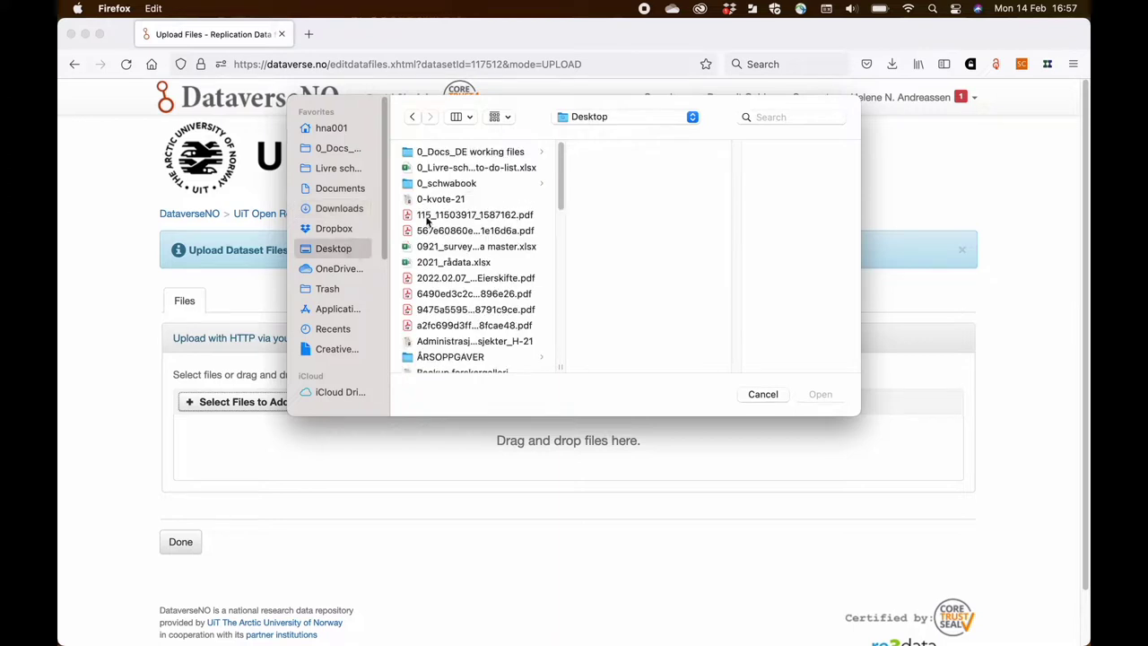
{"action": "left_click", "coordinate": [475, 153]}
{"action": "left_click", "coordinate": [654, 167]}
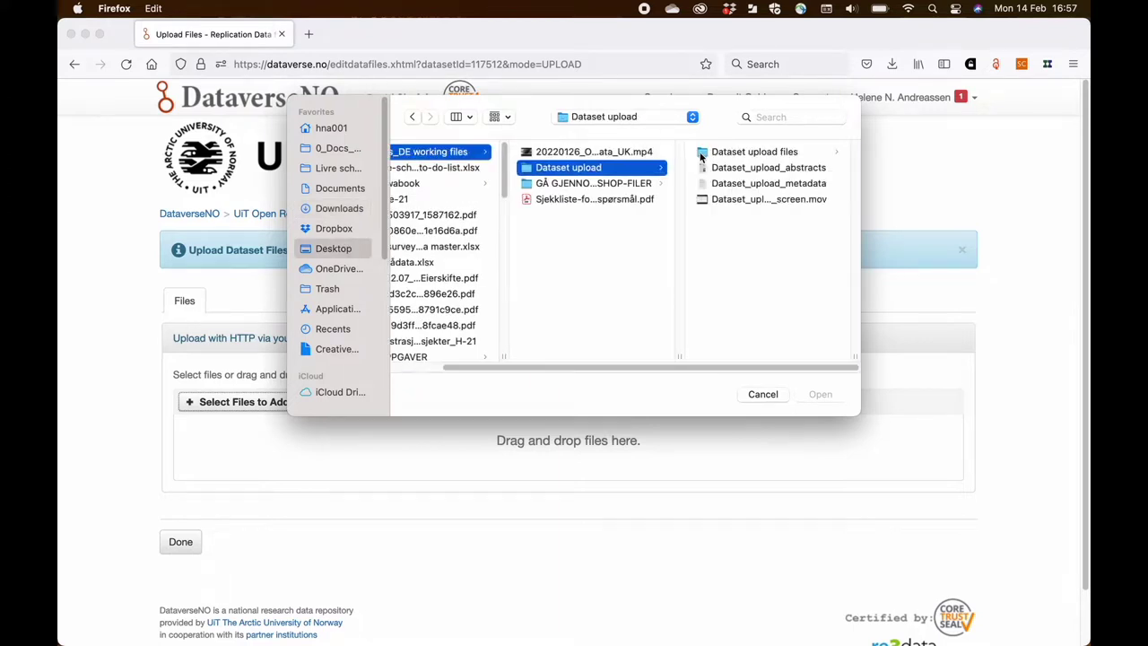
{"action": "left_click", "coordinate": [758, 154]}
{"action": "left_click", "coordinate": [764, 154]}
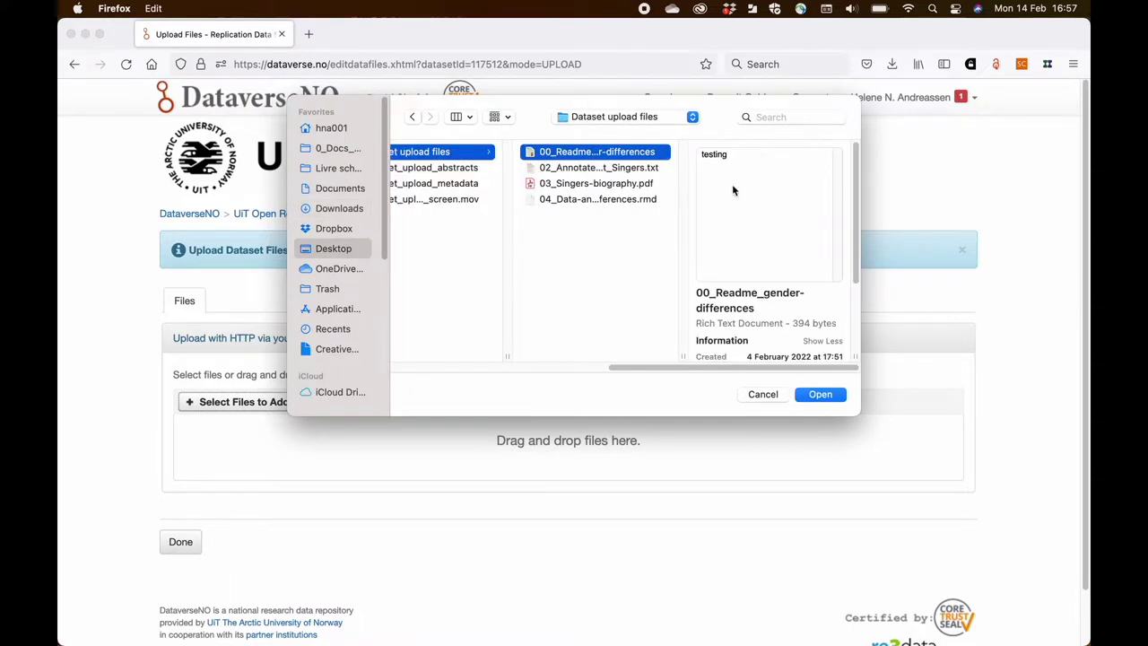
{"action": "left_click", "coordinate": [634, 199], "text": "shift"}
{"action": "key", "text": "Return"}
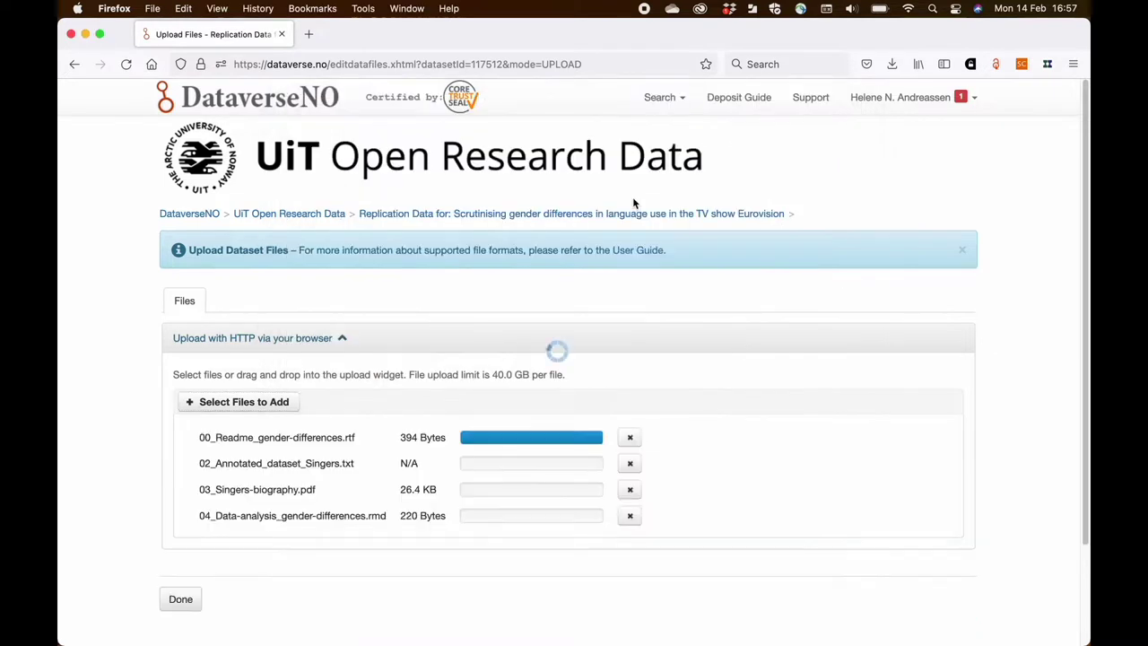
{"action": "scroll", "coordinate": [553, 353], "scroll_direction": "down", "scroll_amount": 5}
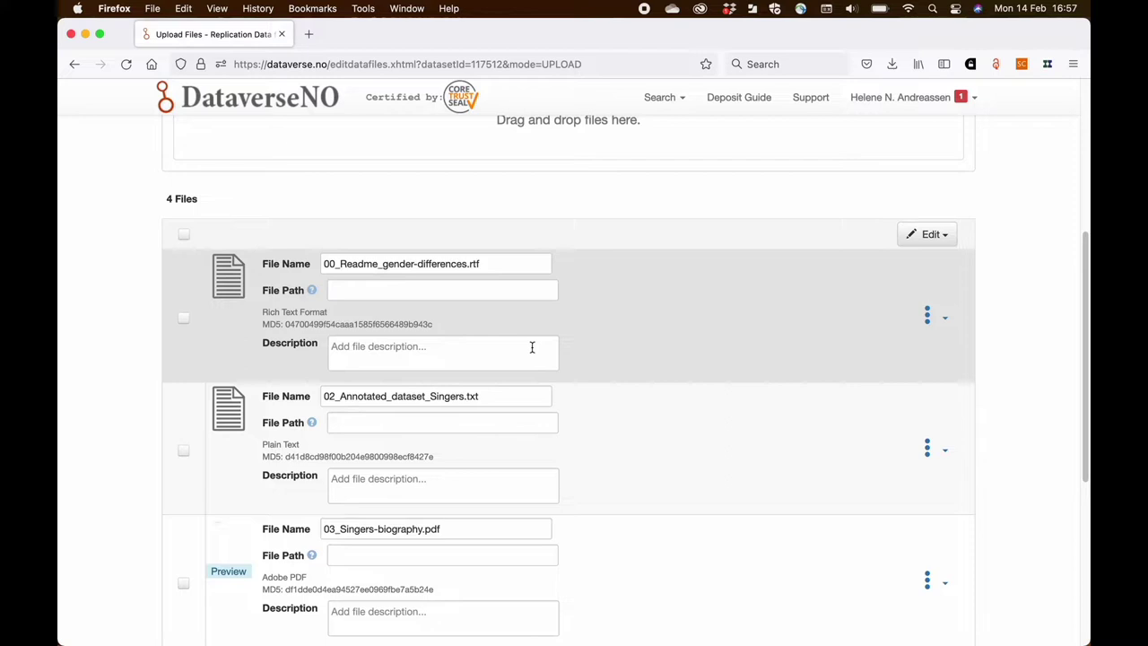
{"action": "left_click", "coordinate": [463, 346]}
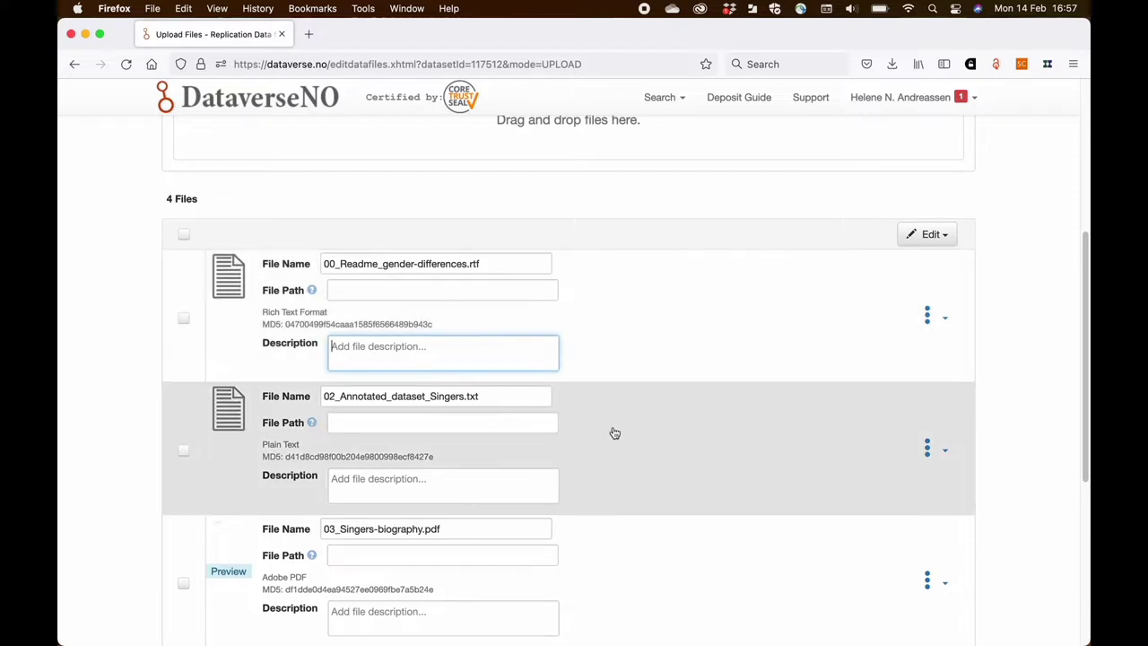
{"action": "scroll", "coordinate": [616, 433], "scroll_direction": "down", "scroll_amount": 5}
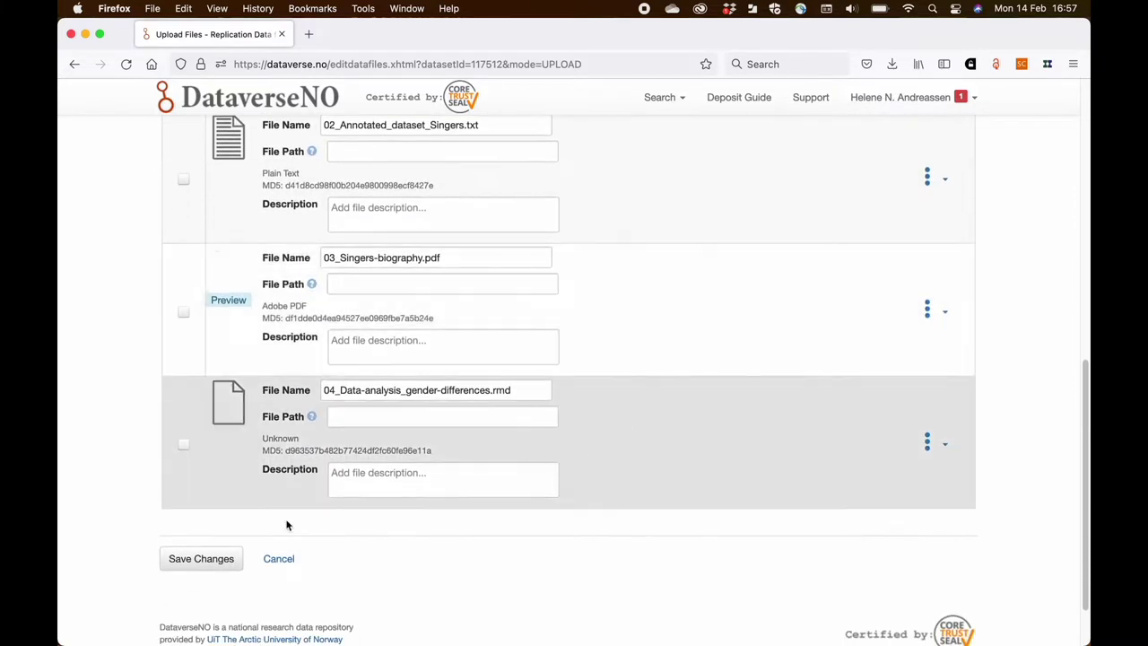
- Save the four uploaded files and review them in the dataset's Files list
{"action": "left_click", "coordinate": [202, 564]}
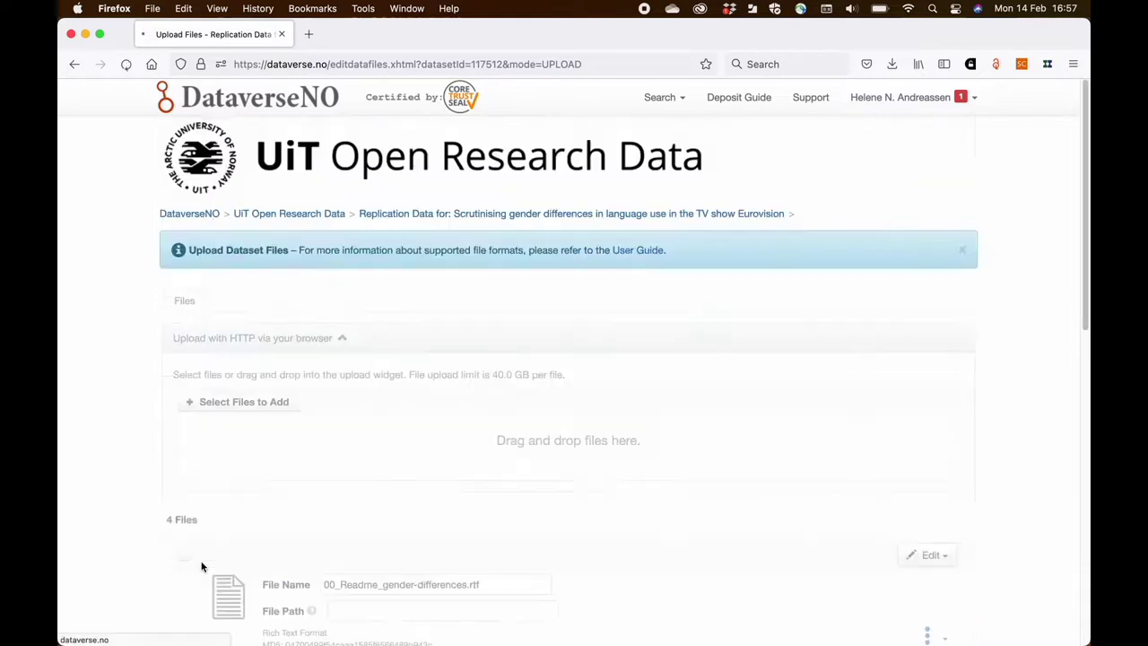
{"action": "scroll", "coordinate": [202, 557], "scroll_direction": "down", "scroll_amount": 4}
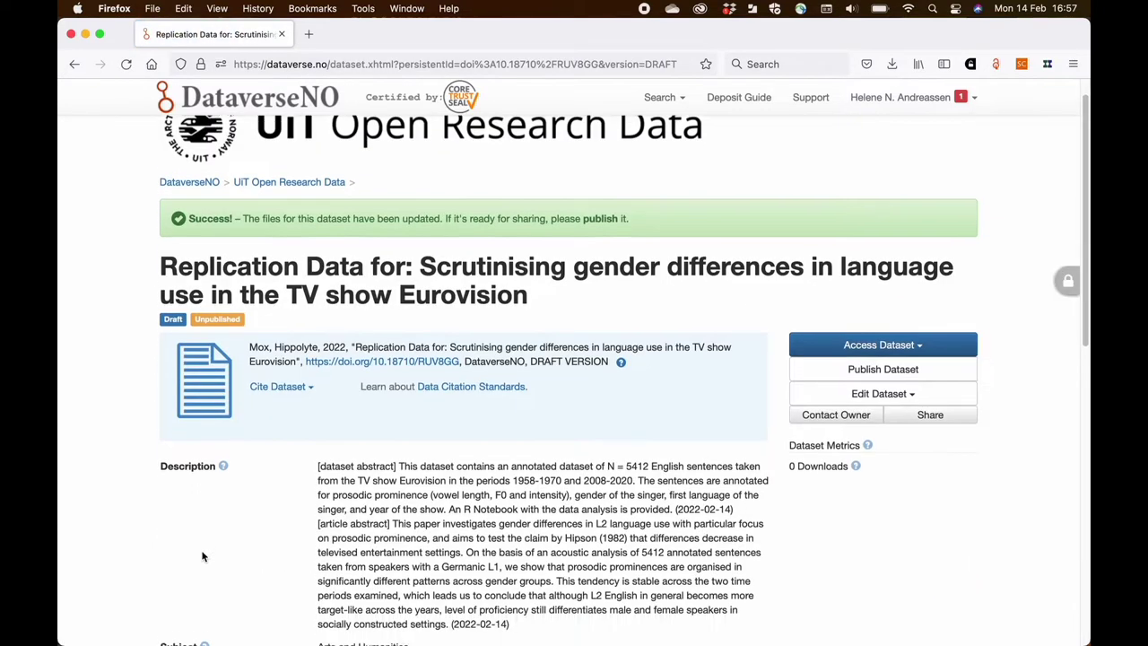
{"action": "scroll", "coordinate": [202, 557], "scroll_direction": "down", "scroll_amount": 4}
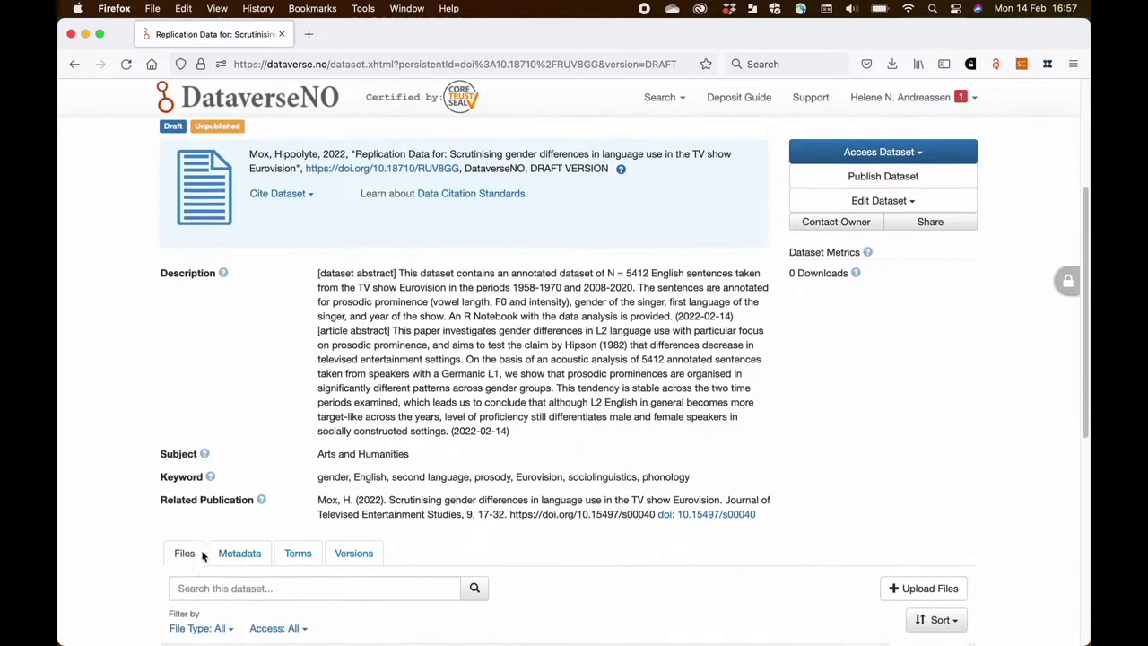
{"action": "scroll", "coordinate": [203, 557], "scroll_direction": "down", "scroll_amount": 4}
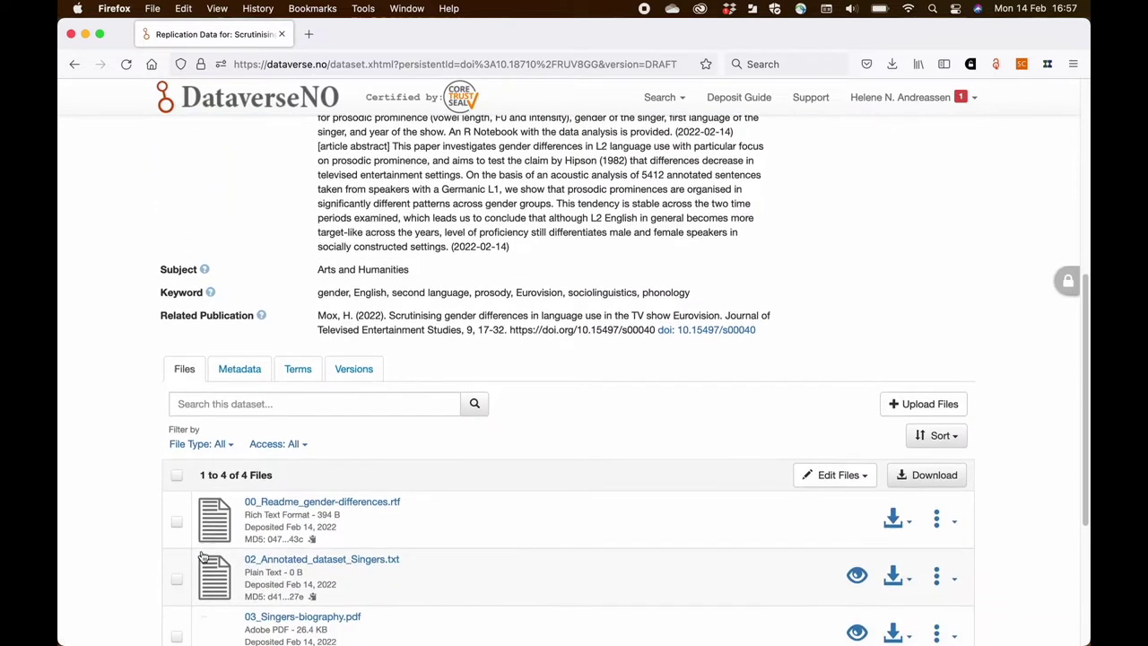
{"action": "scroll", "coordinate": [201, 555], "scroll_direction": "down", "scroll_amount": 1}
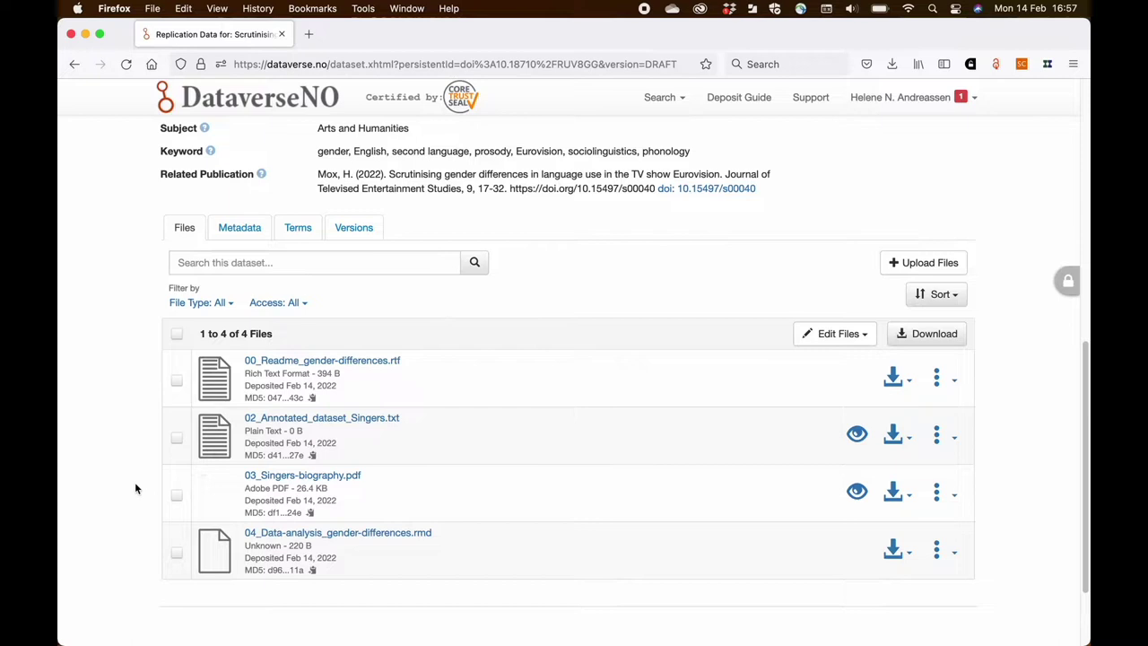
- View the Metadata tab and scroll through the citation metadata down to the software entries
{"action": "left_click", "coordinate": [238, 230]}
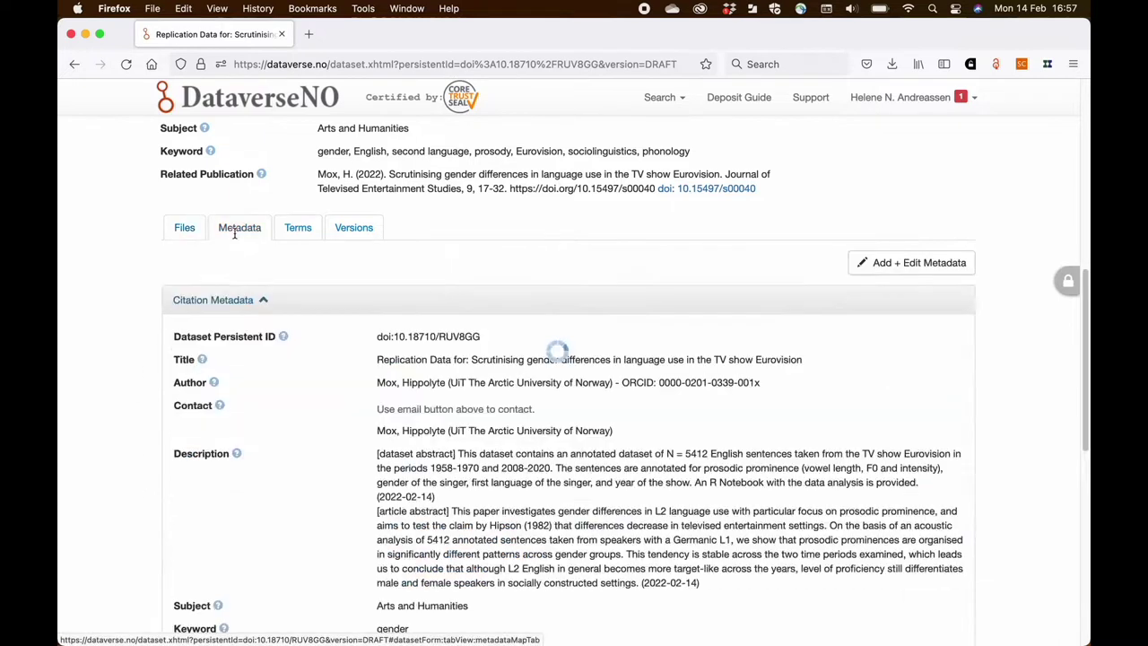
{"action": "scroll", "coordinate": [277, 403], "scroll_direction": "down", "scroll_amount": 5}
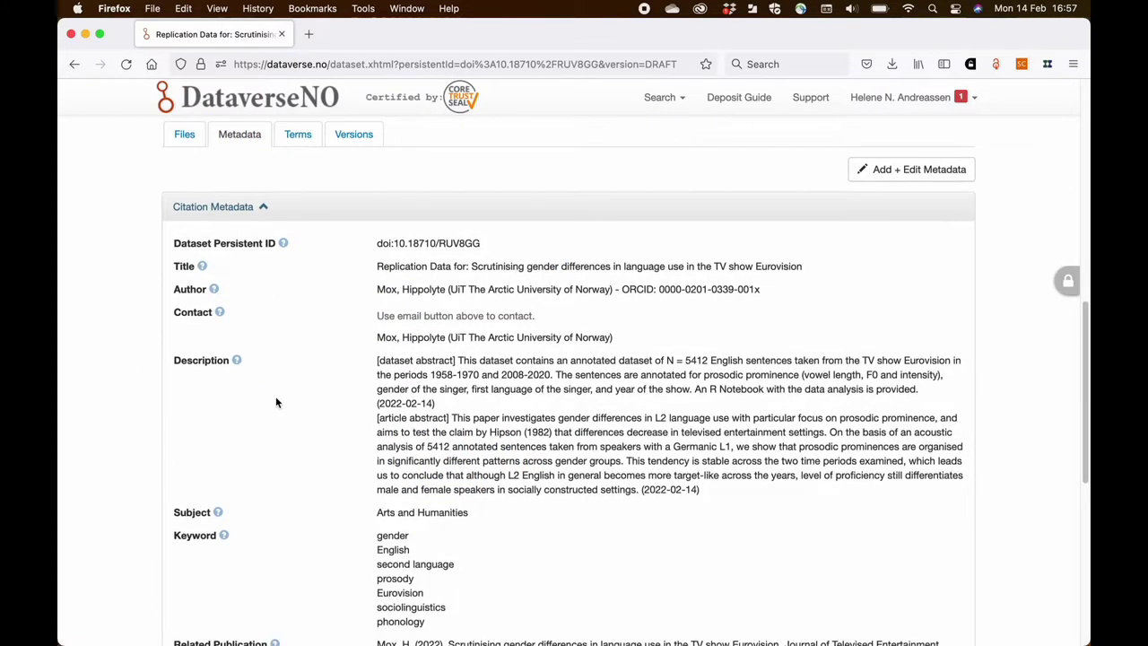
{"action": "scroll", "coordinate": [276, 403], "scroll_direction": "down", "scroll_amount": 5}
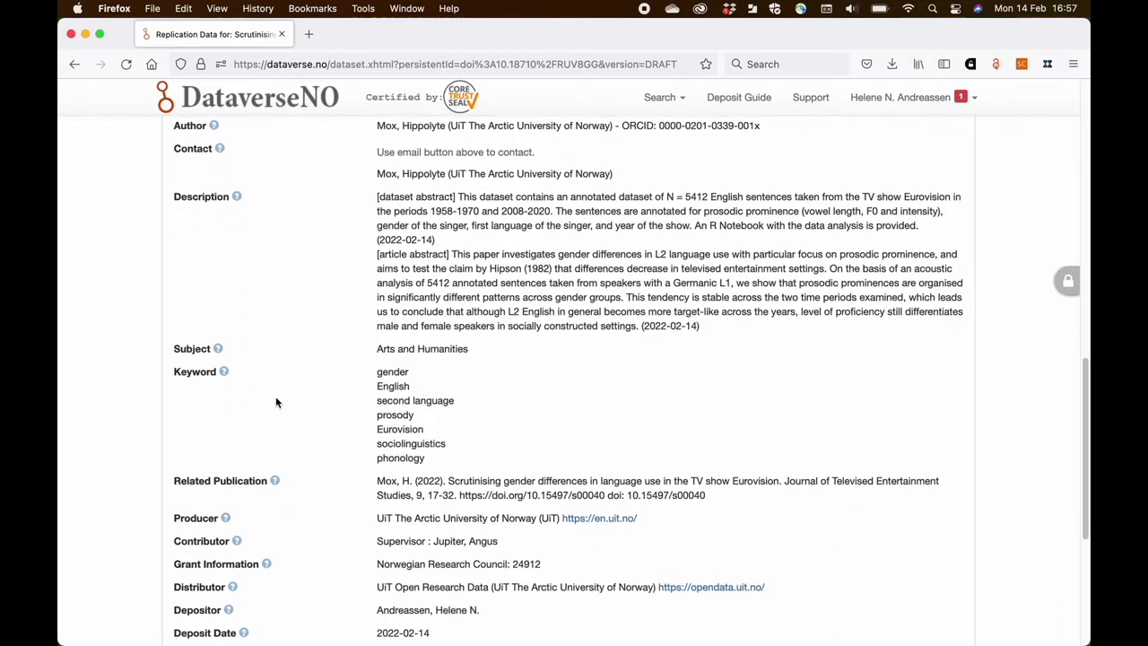
{"action": "scroll", "coordinate": [276, 403], "scroll_direction": "down", "scroll_amount": 4}
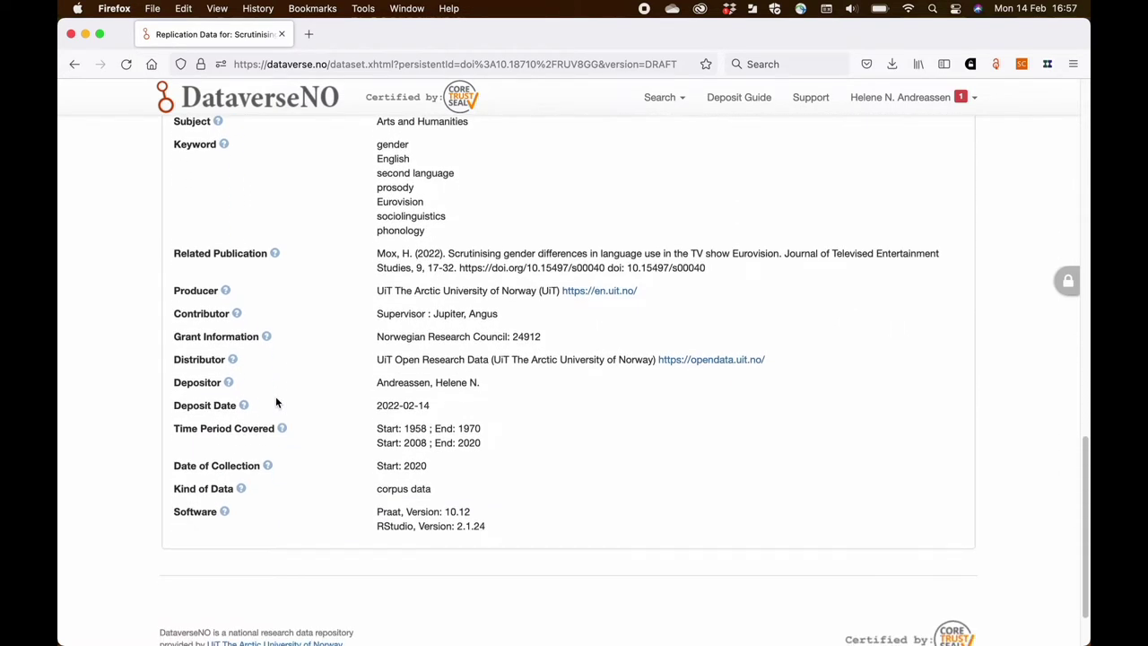
{"action": "scroll", "coordinate": [276, 403], "scroll_direction": "up", "scroll_amount": 10}
{"action": "scroll", "coordinate": [277, 403], "scroll_direction": "up", "scroll_amount": 5}
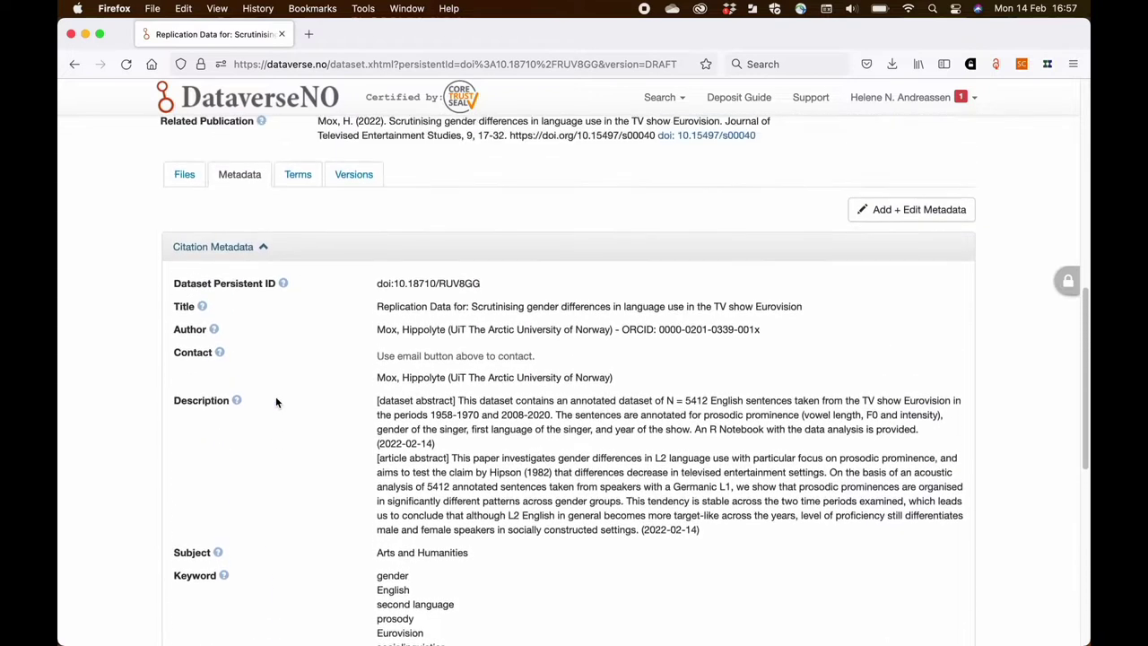
- Check the Versions tab showing the single DRAFT version, then return to the dataset title
{"action": "left_click", "coordinate": [350, 256]}
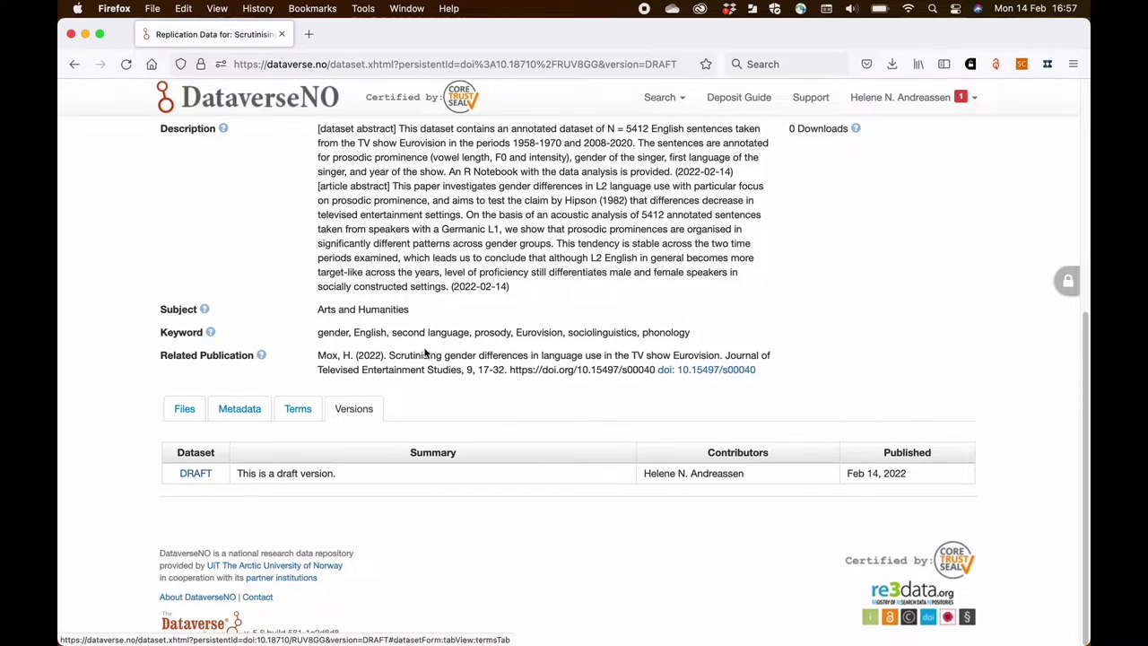
{"action": "scroll", "coordinate": [426, 354], "scroll_direction": "up", "scroll_amount": 6}
{"action": "scroll", "coordinate": [426, 354], "scroll_direction": "up", "scroll_amount": 2}
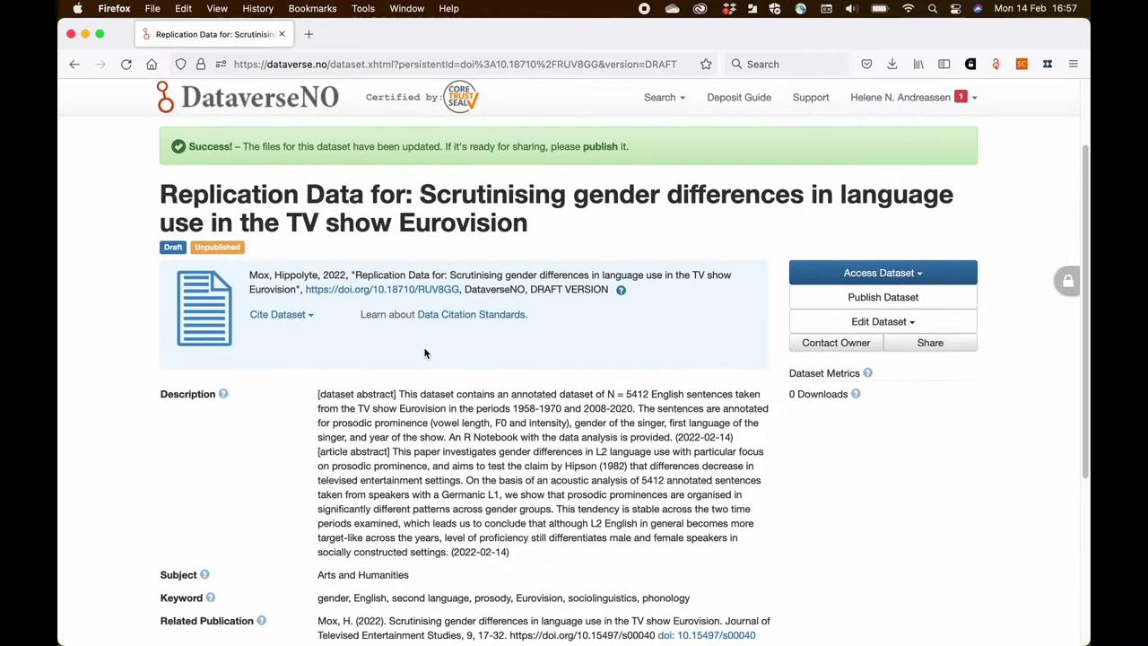